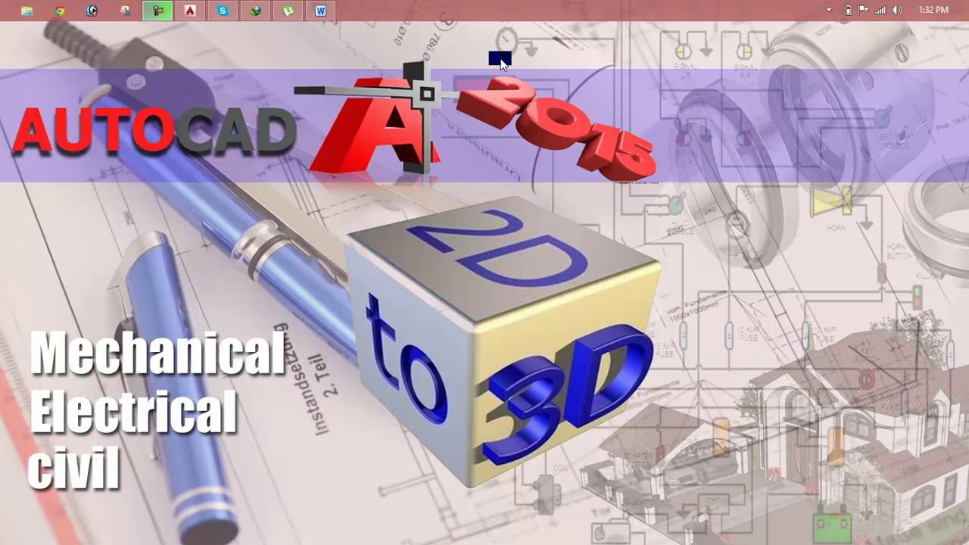
Review the Lesson 28 outline in Word, then bring the AutoCAD Drawing1 back to the front.
left_click(318, 11)
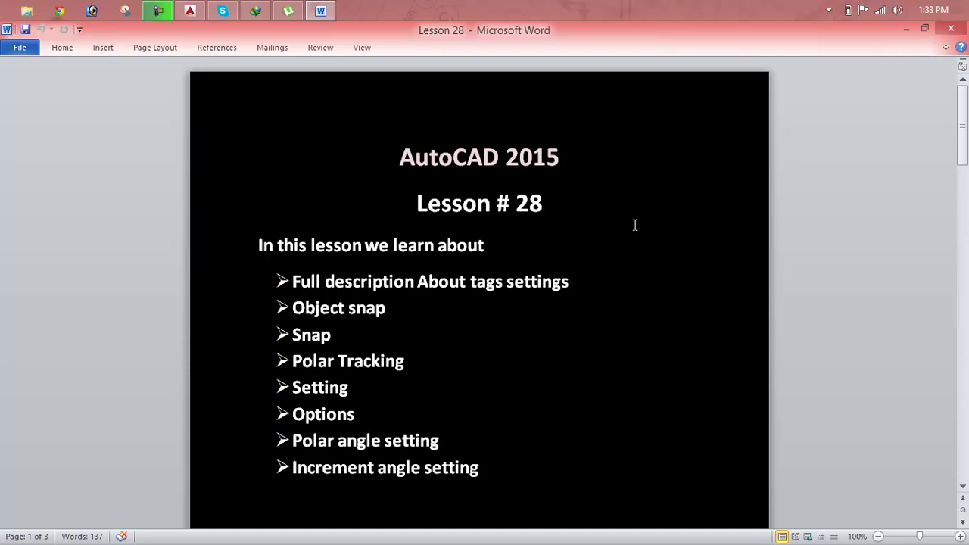
left_click(195, 11)
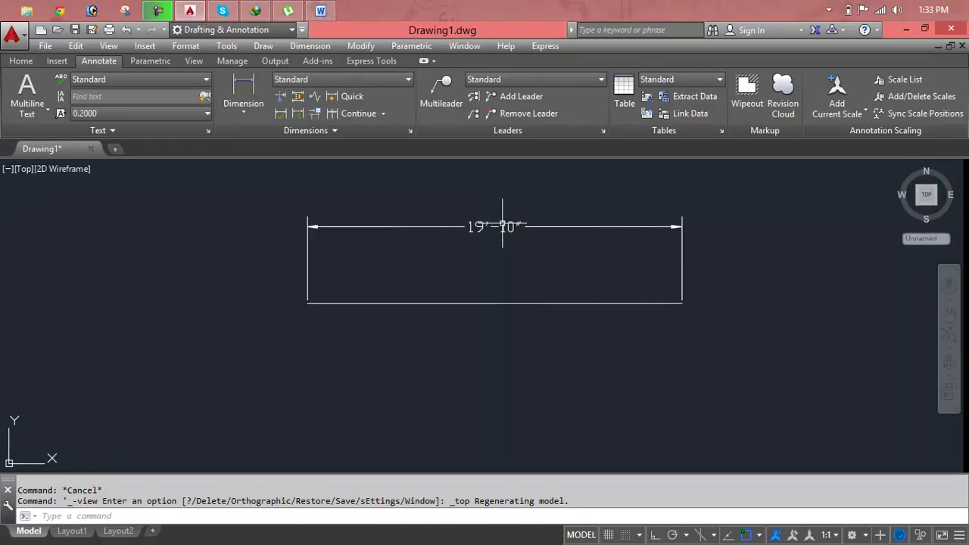
Select the 19'-10" dimension with a crossing window and delete it.
left_click(527, 214)
left_click(533, 220)
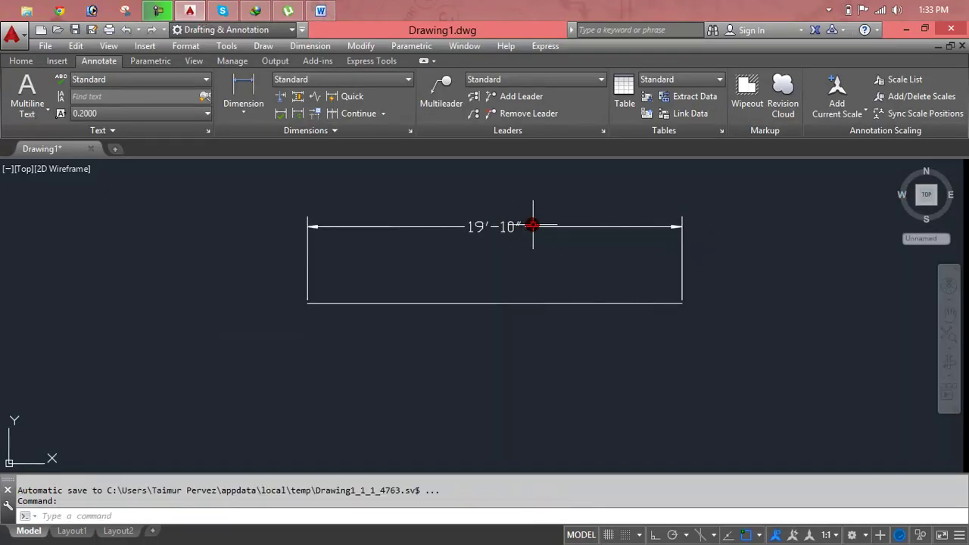
left_click(705, 231)
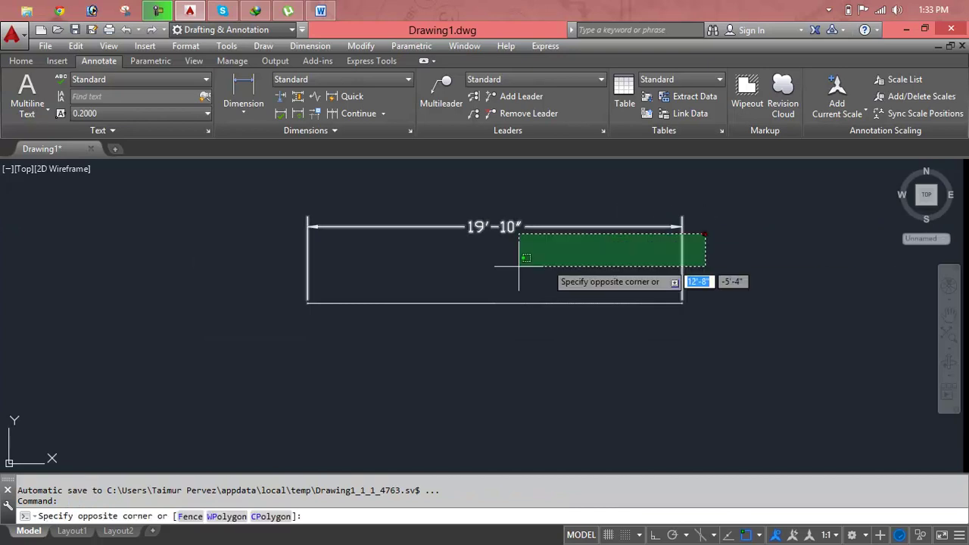
left_click(434, 276)
key("Delete")
Delete the leftover horizontal line and switch to the Layout1 sheet.
left_click(435, 277)
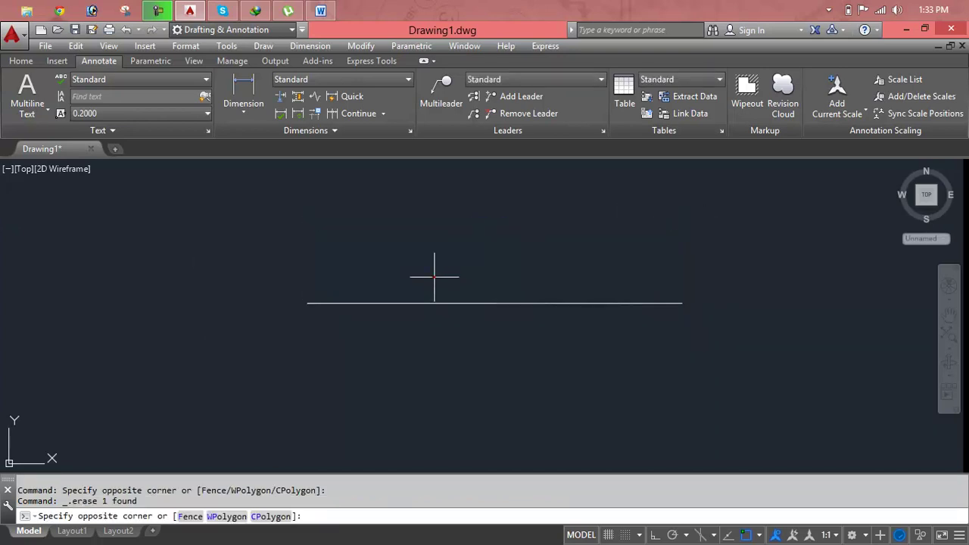
left_click(442, 303)
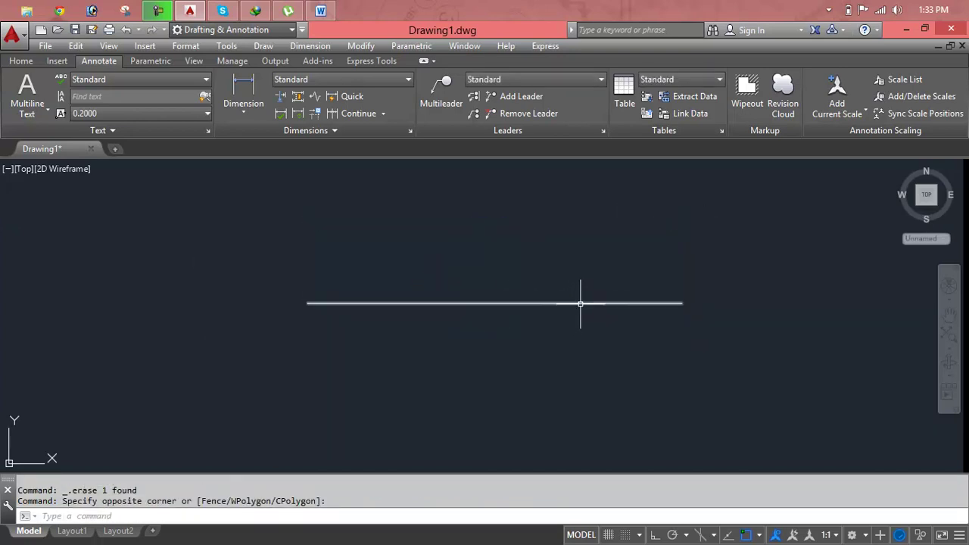
left_click(580, 303)
key("Delete")
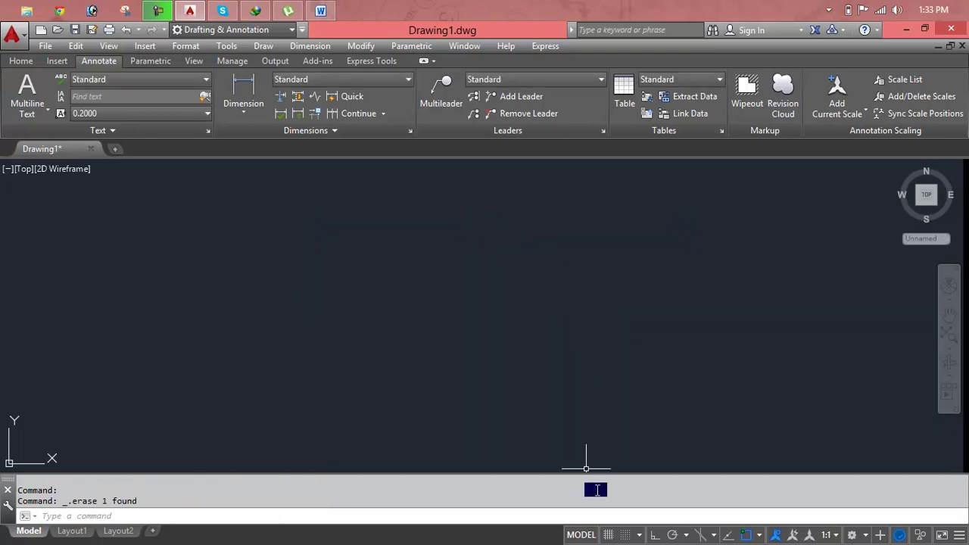
left_click(576, 536)
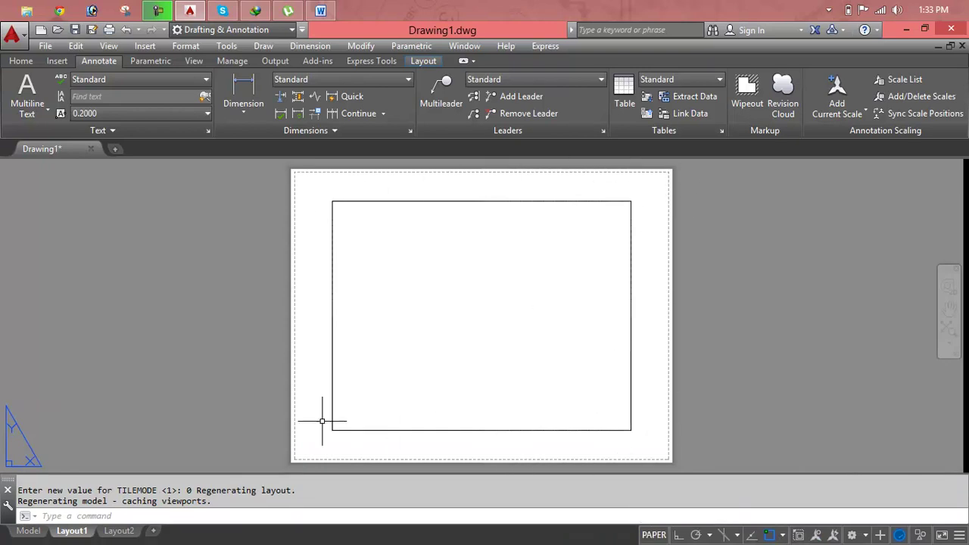
Drag the Layout1 viewport's upper-left and lower-right grips outward so it nearly fills the sheet.
left_click(633, 393)
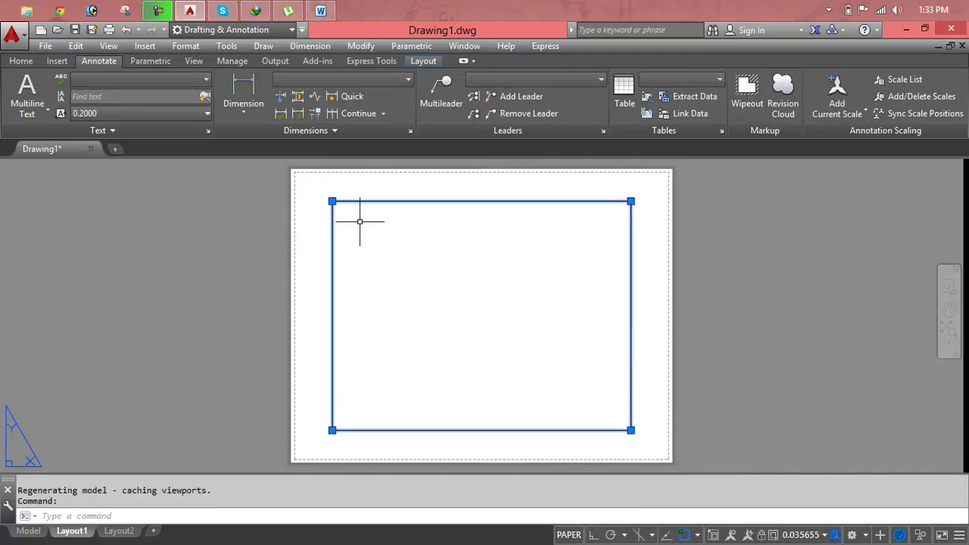
left_click(331, 201)
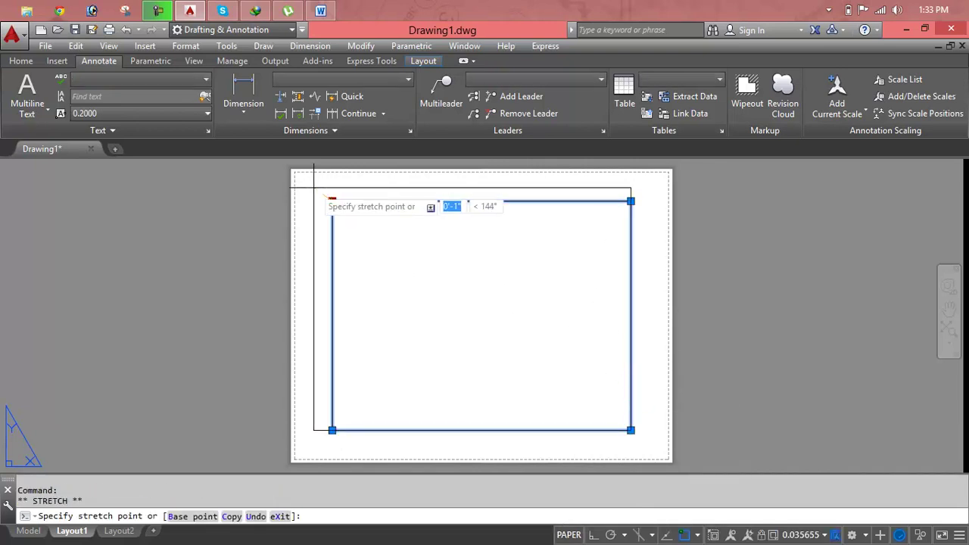
left_click(314, 188)
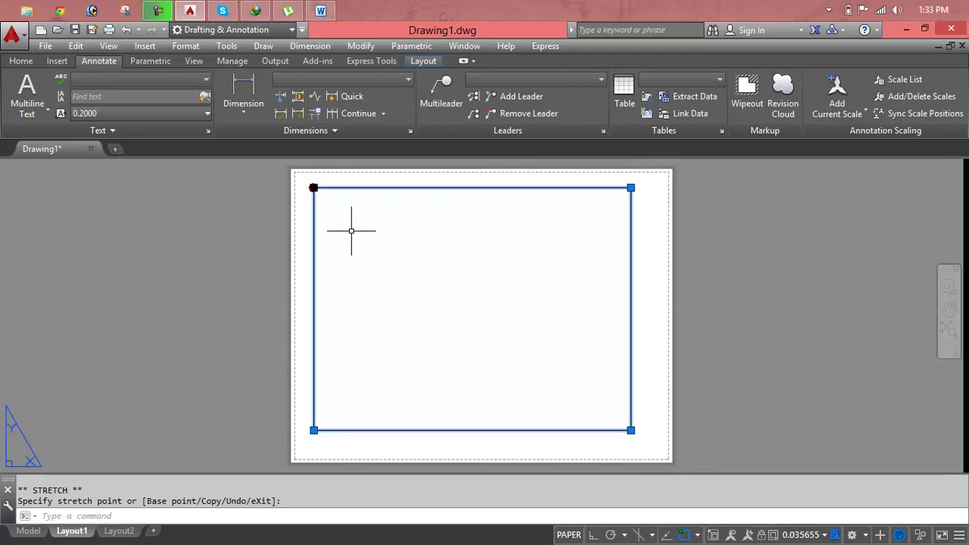
left_click(631, 430)
left_click(649, 442)
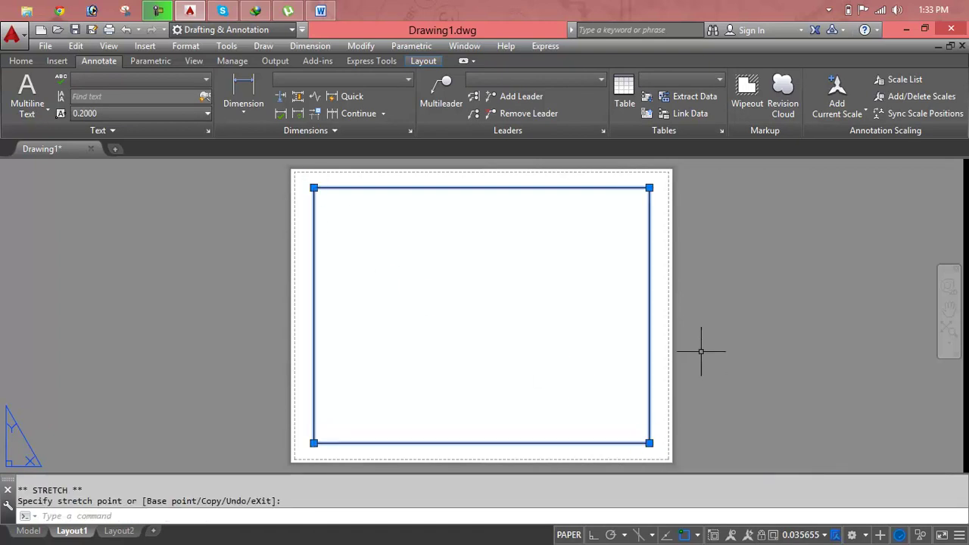
Toggle PAPER/MODEL, then move between the Model and Layout1 tabs, ending in Model space.
left_click(569, 536)
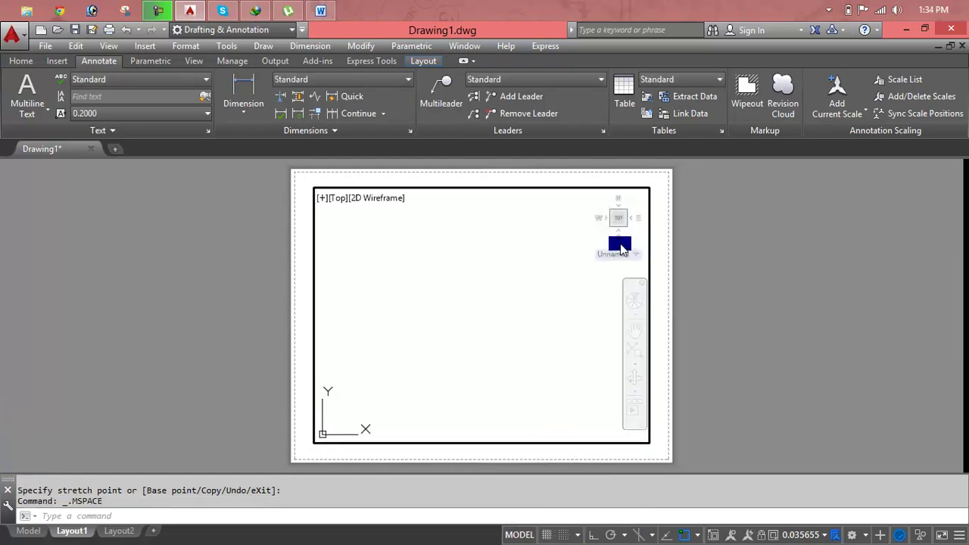
left_click(38, 533)
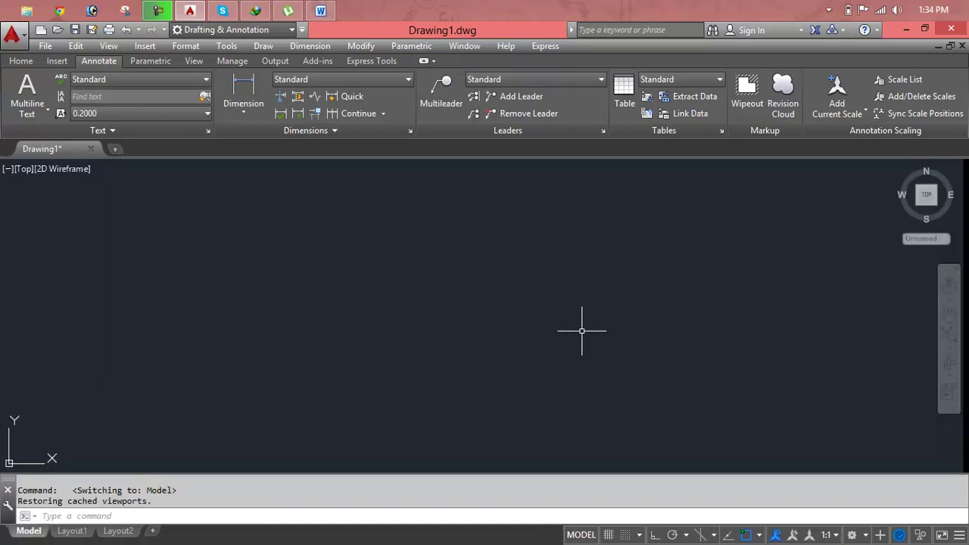
left_click(582, 535)
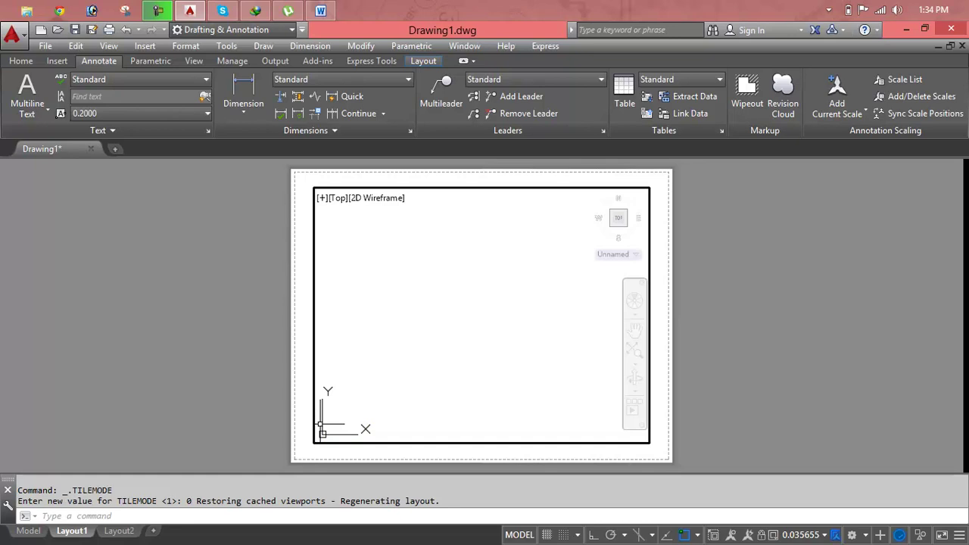
left_click(29, 531)
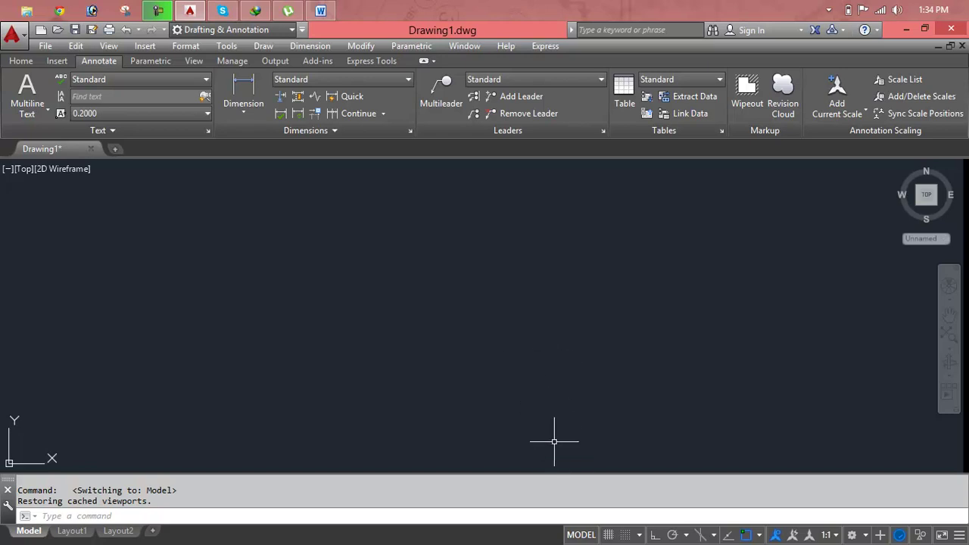
left_click(553, 504)
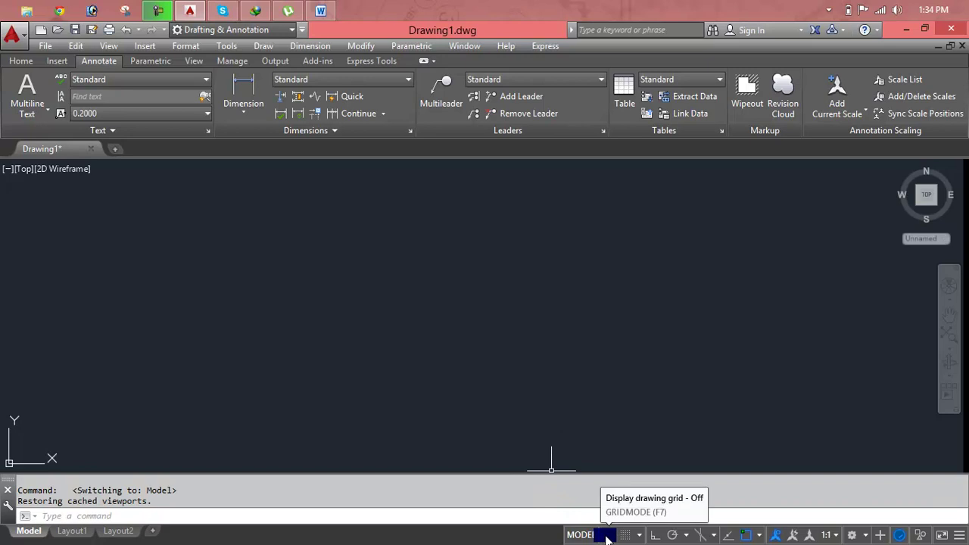
Toggle the grid on and off twice, leaving it off, and set snap to Grid Snap.
left_click(607, 536)
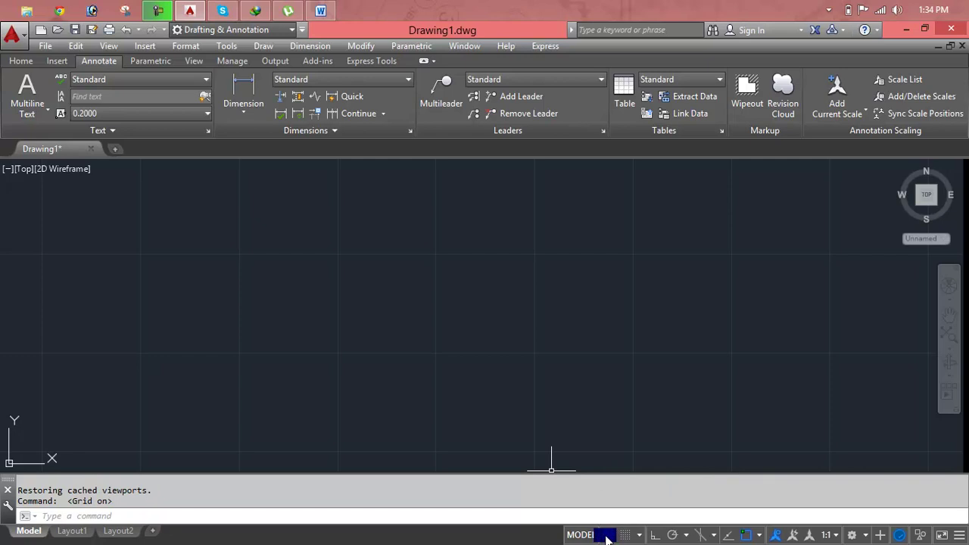
left_click(606, 536)
left_click(613, 536)
left_click(615, 537)
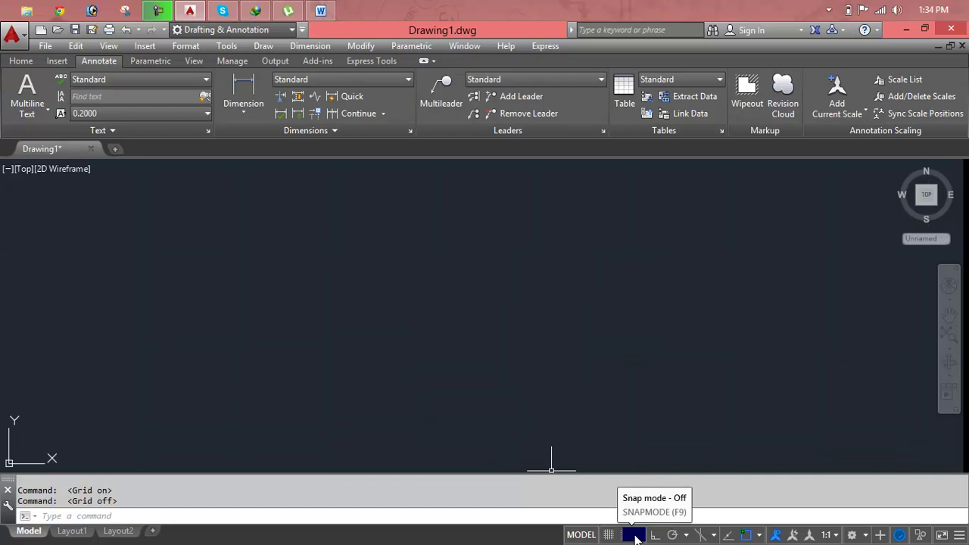
left_click(637, 535)
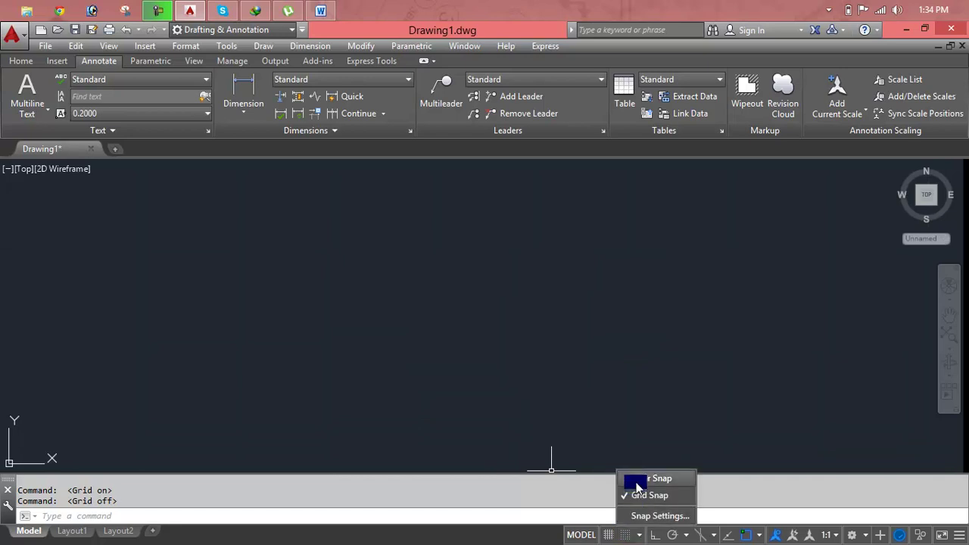
left_click(637, 485)
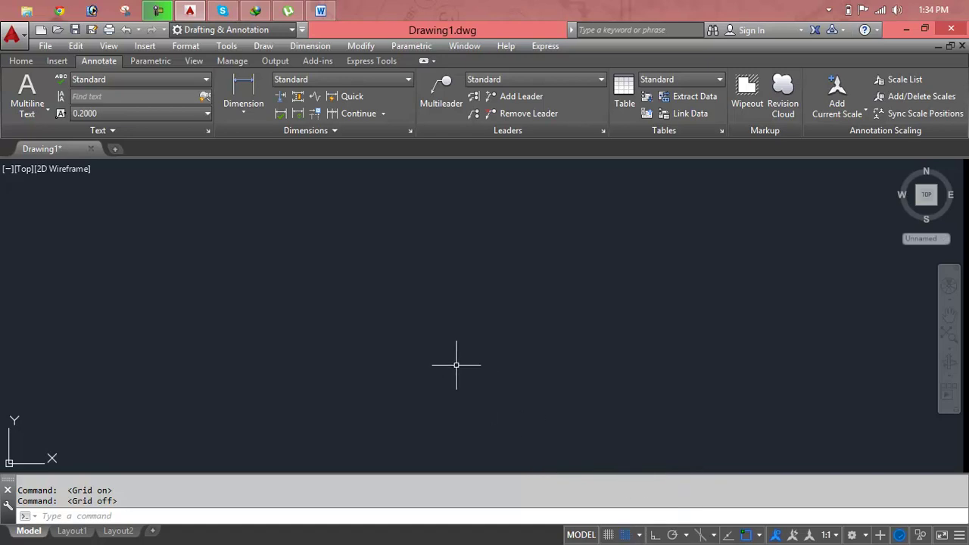
Draw a diagonal line up to the right and set snapping to Grid Snap.
type("l")
key("Return")
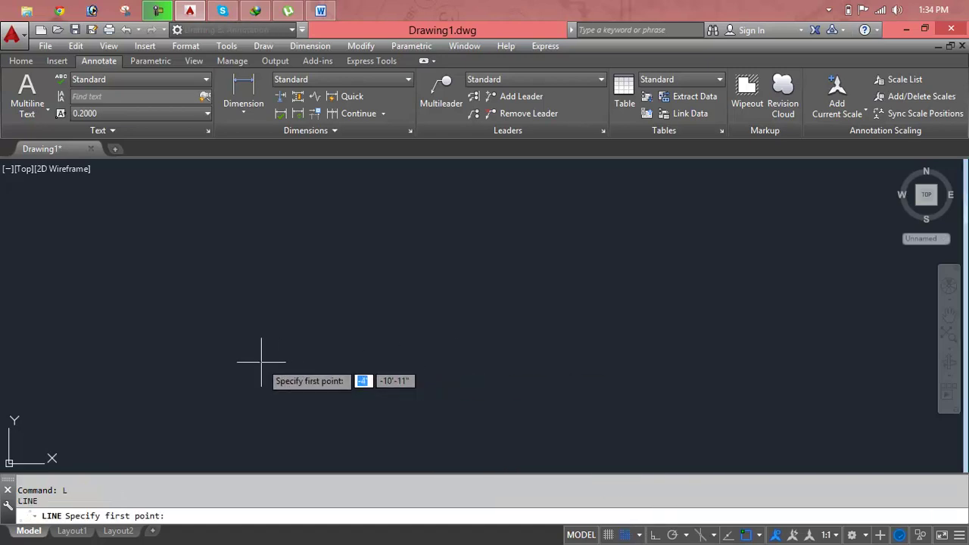
left_click(261, 362)
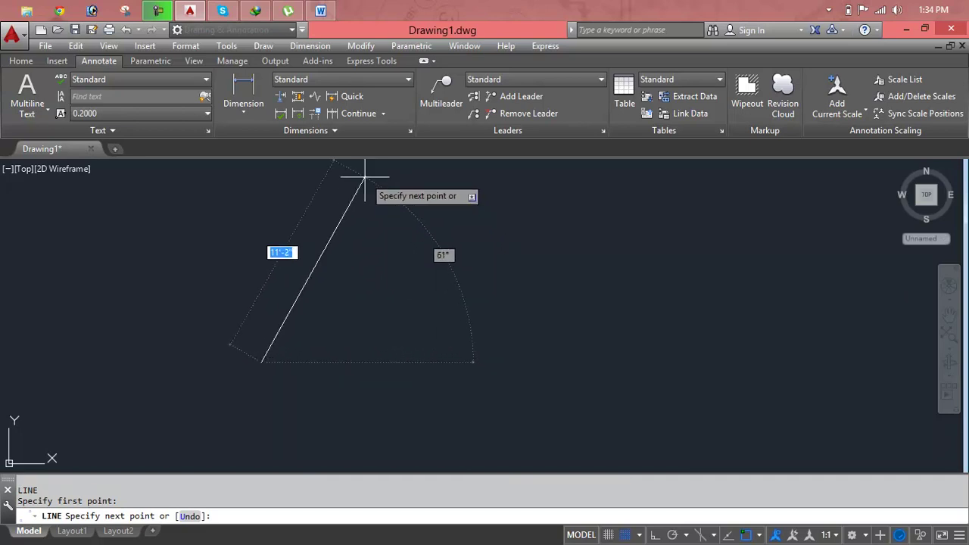
left_click(457, 255)
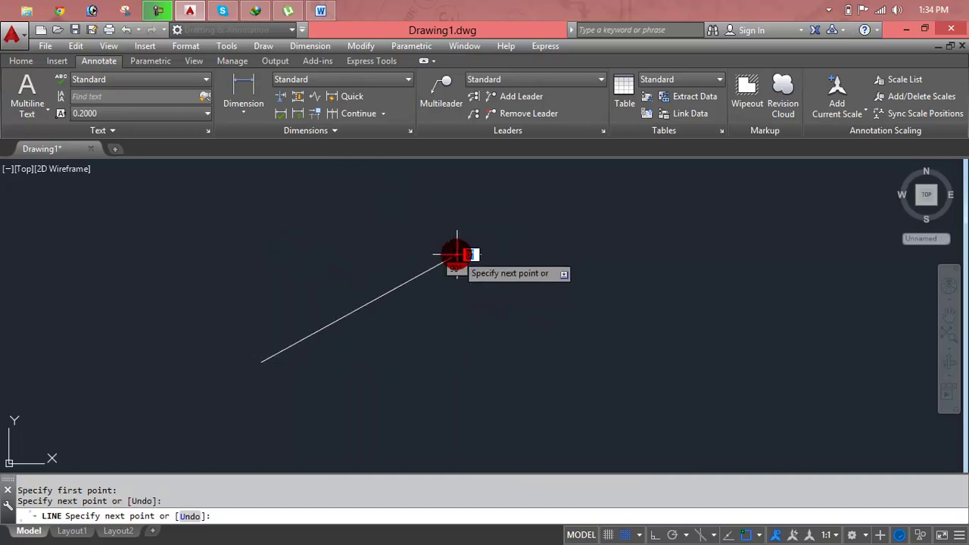
key("Escape")
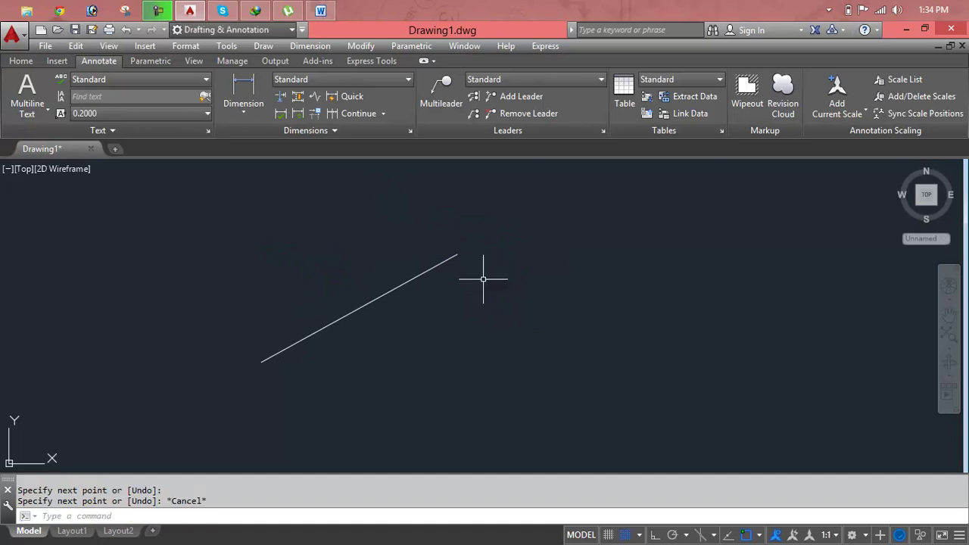
left_click(638, 535)
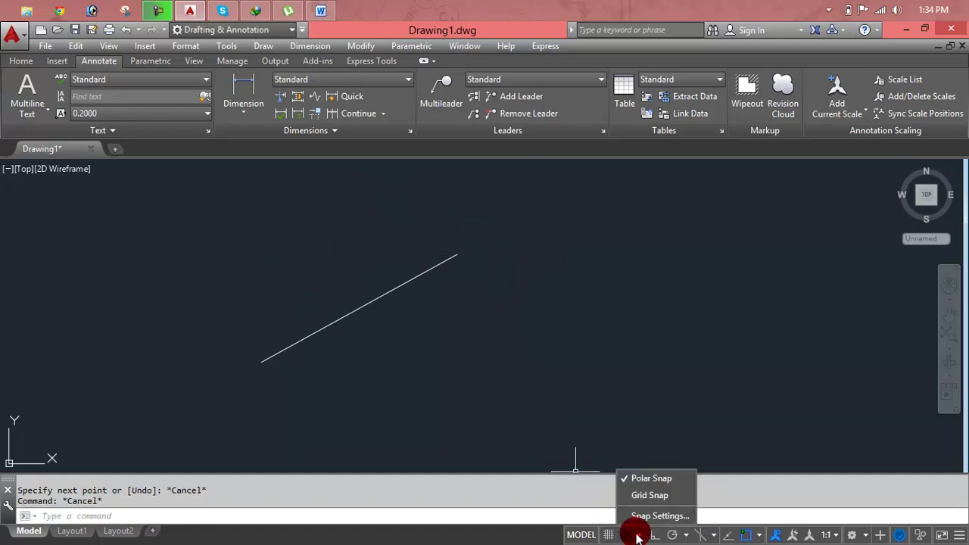
left_click(640, 497)
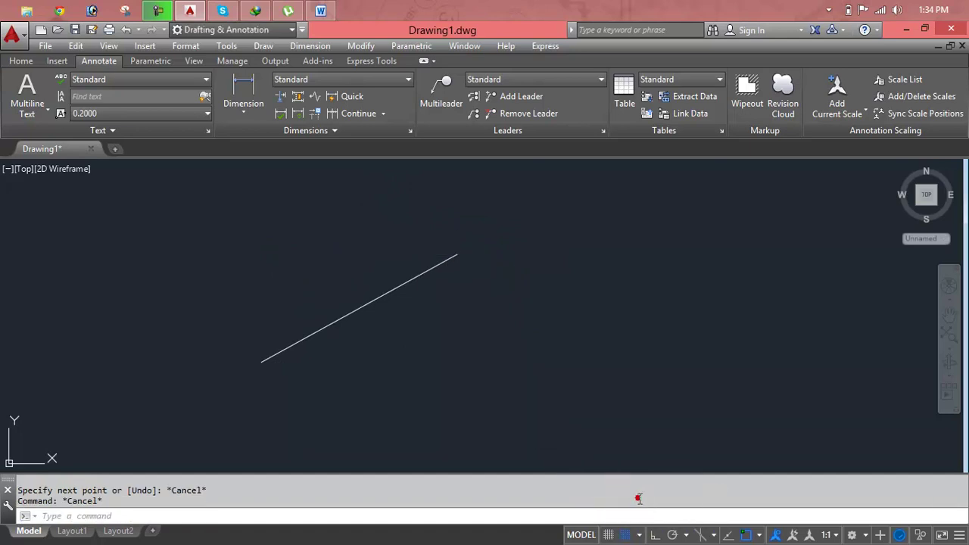
Start a second line, cancel it unfinished, and show the snap mode options.
type("l")
key("Return")
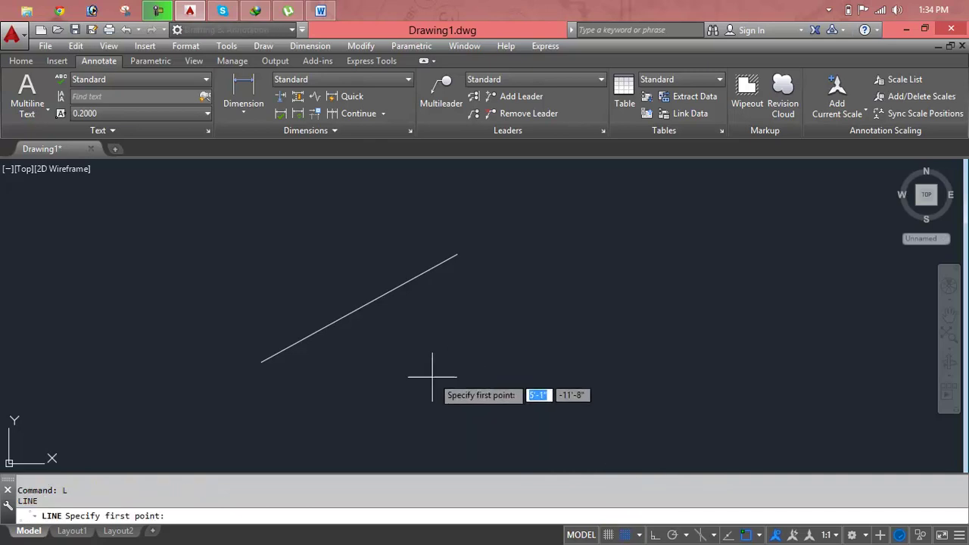
left_click(432, 376)
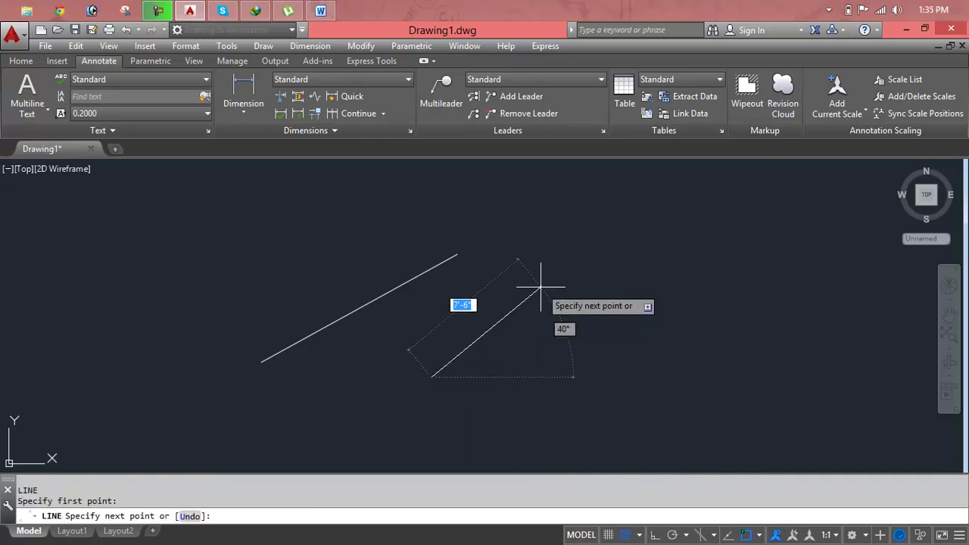
key("Escape")
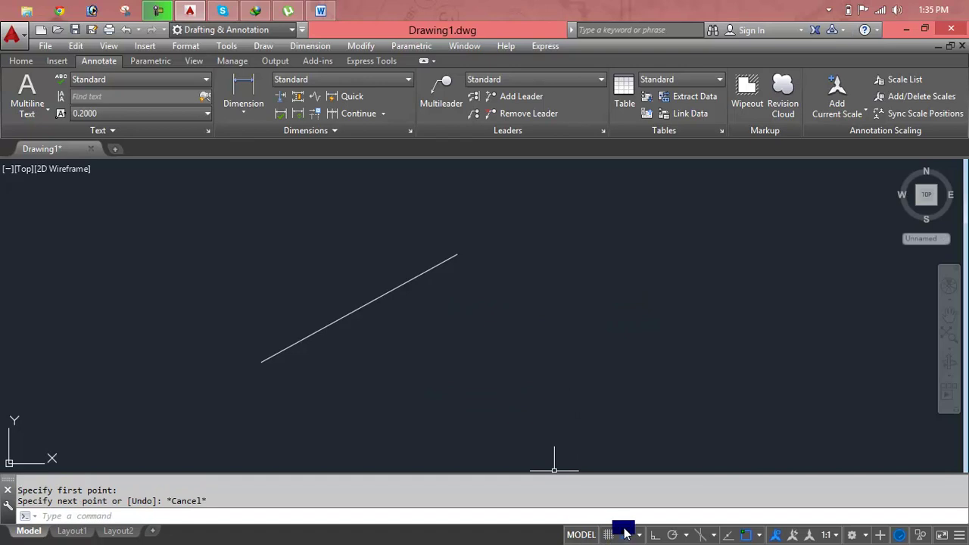
left_click(638, 536)
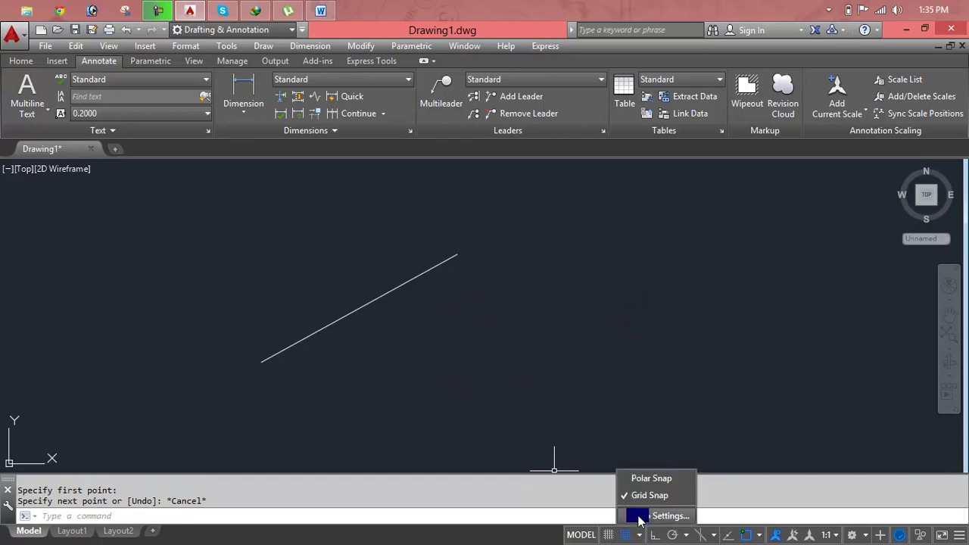
Turn the grid display on in Drafting Settings, then reapply the settings with the grid off.
left_click(637, 517)
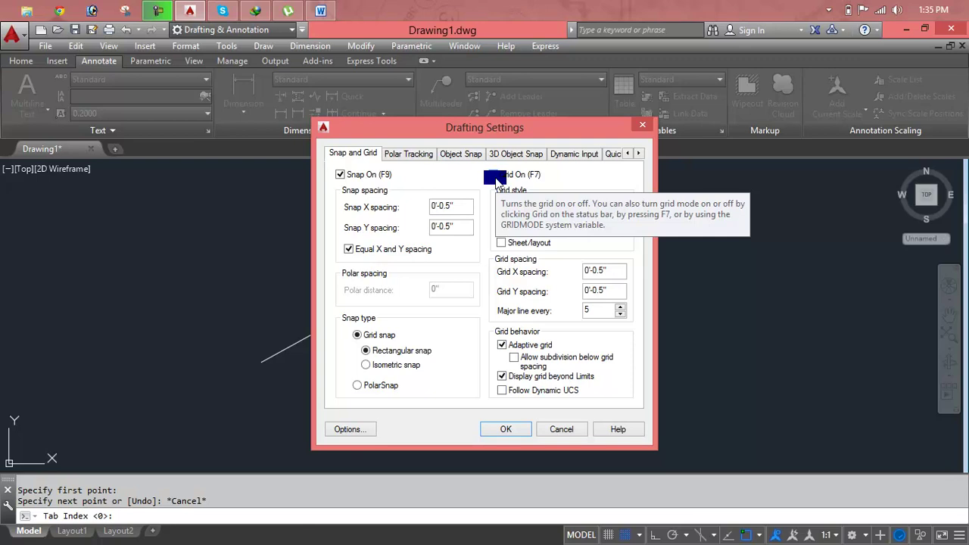
left_click(493, 175)
left_click(512, 431)
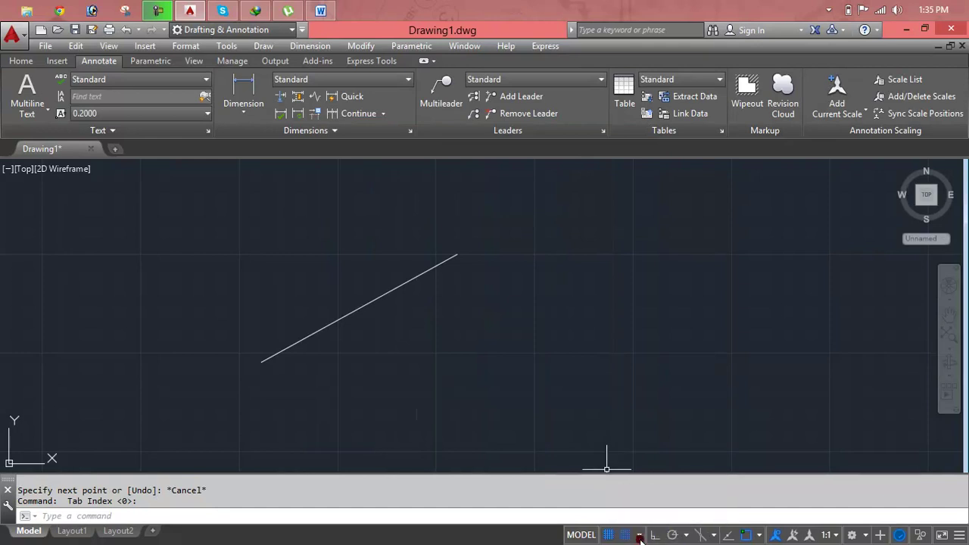
left_click(639, 536)
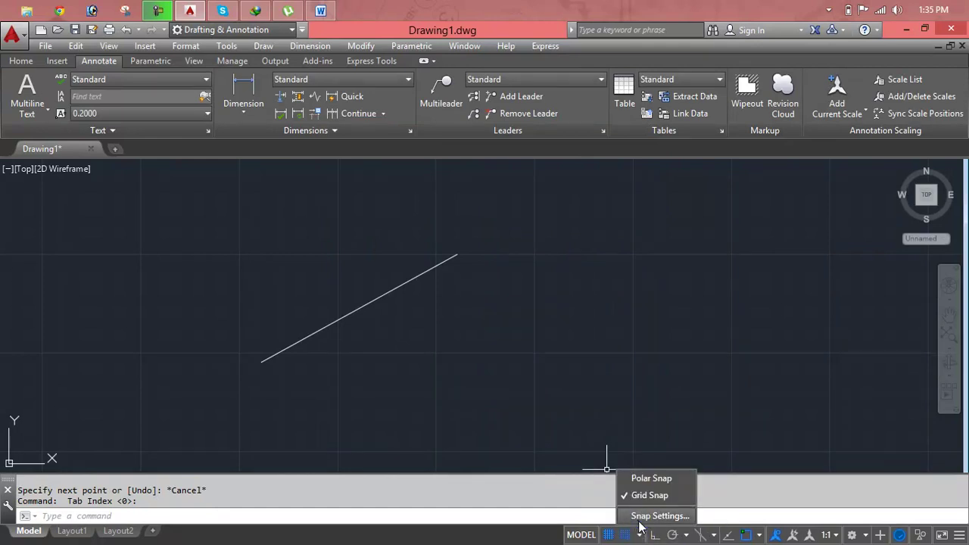
left_click(647, 514)
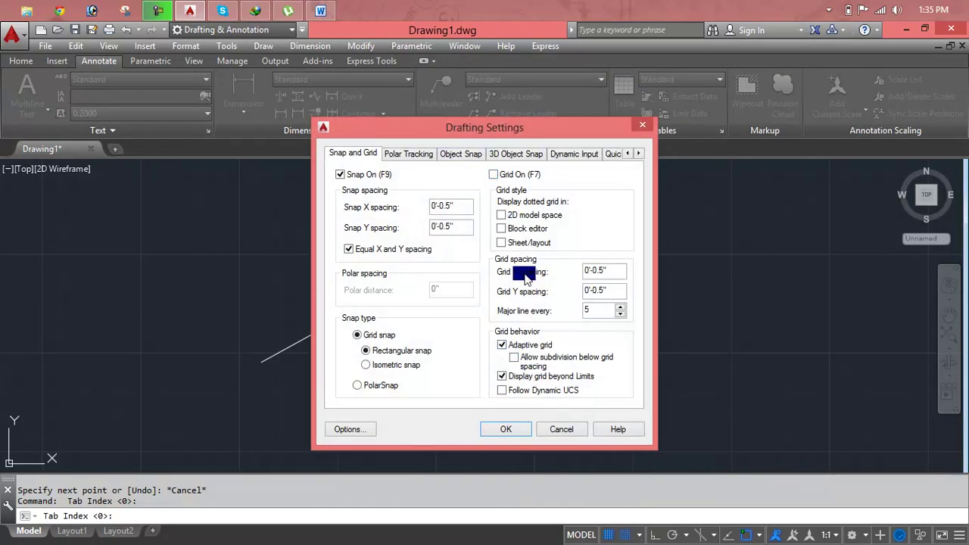
left_click(520, 430)
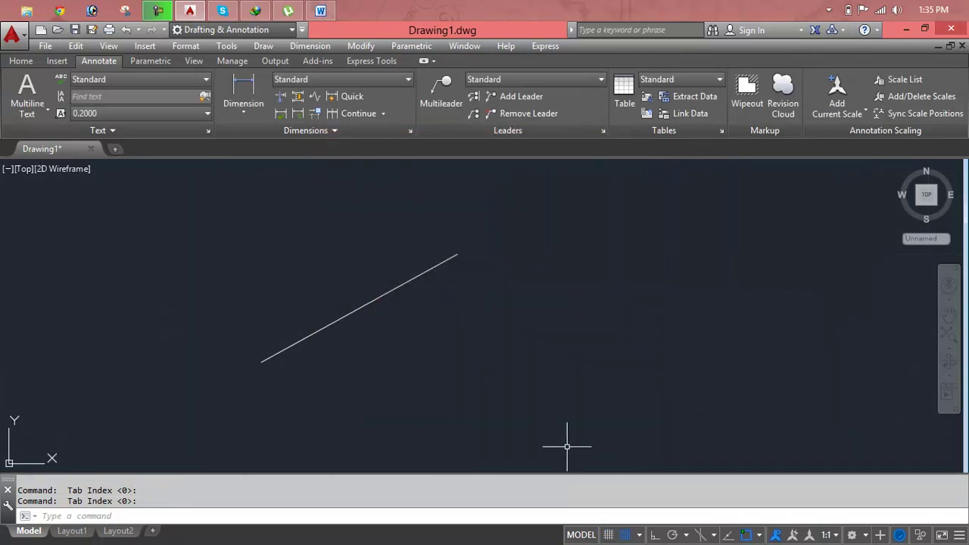
Browse the Polar Tracking, Object Snap, 3D Object Snap and Dynamic Input tabs.
left_click(644, 534)
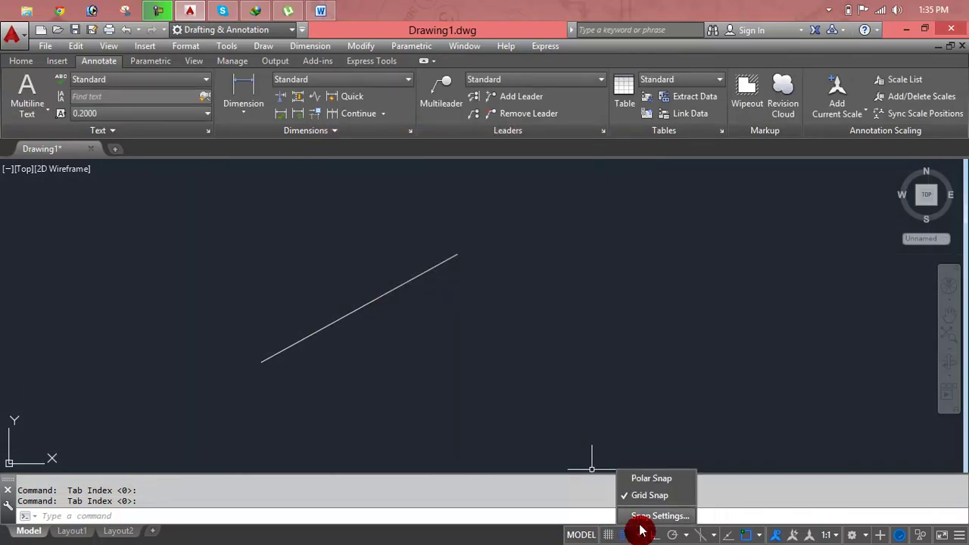
left_click(657, 515)
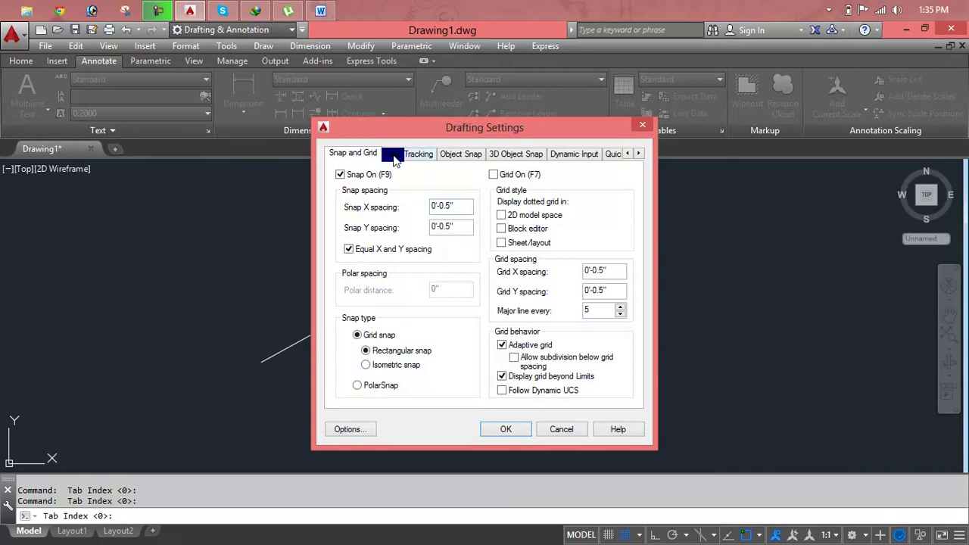
left_click(394, 154)
left_click(458, 159)
left_click(504, 161)
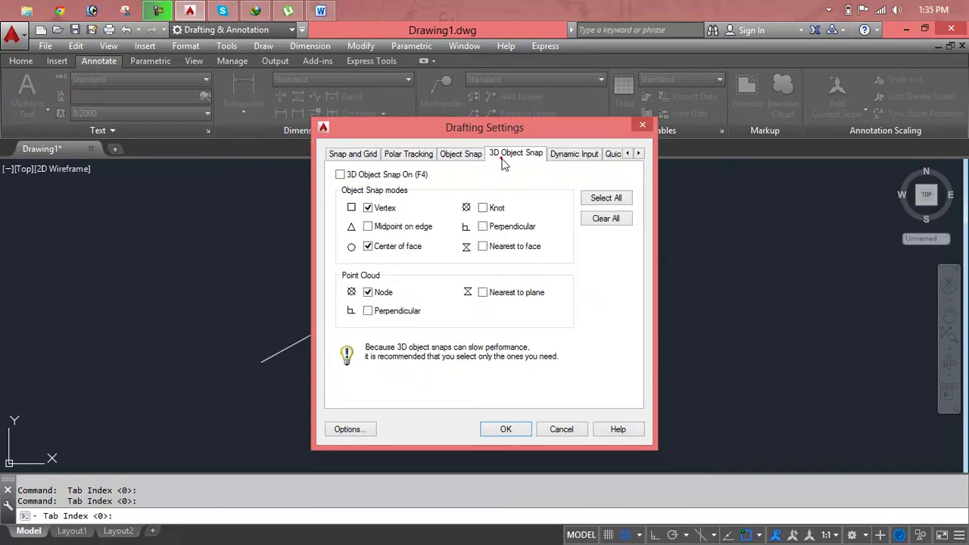
left_click(556, 162)
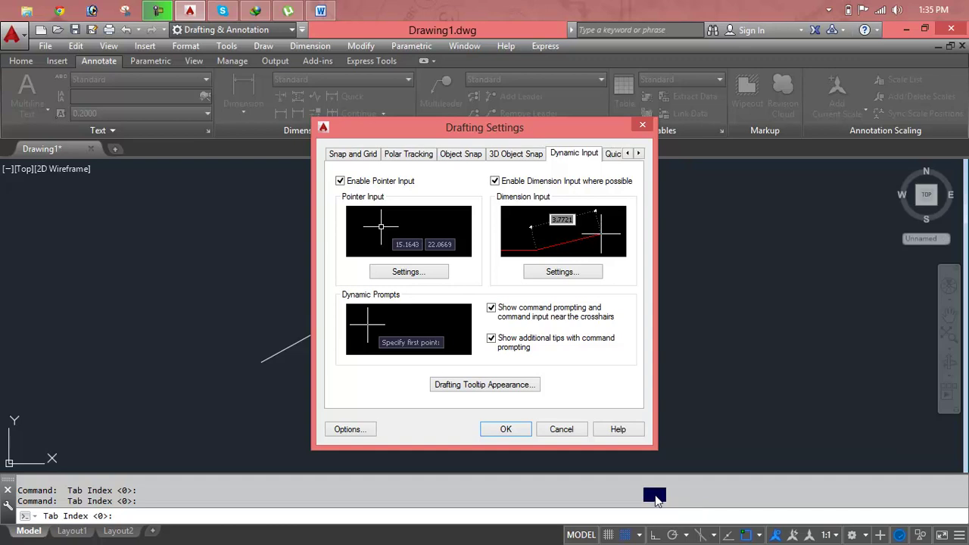
Keep the polar increment angle at 90, turn Polar Tracking on, and apply.
left_click(418, 157)
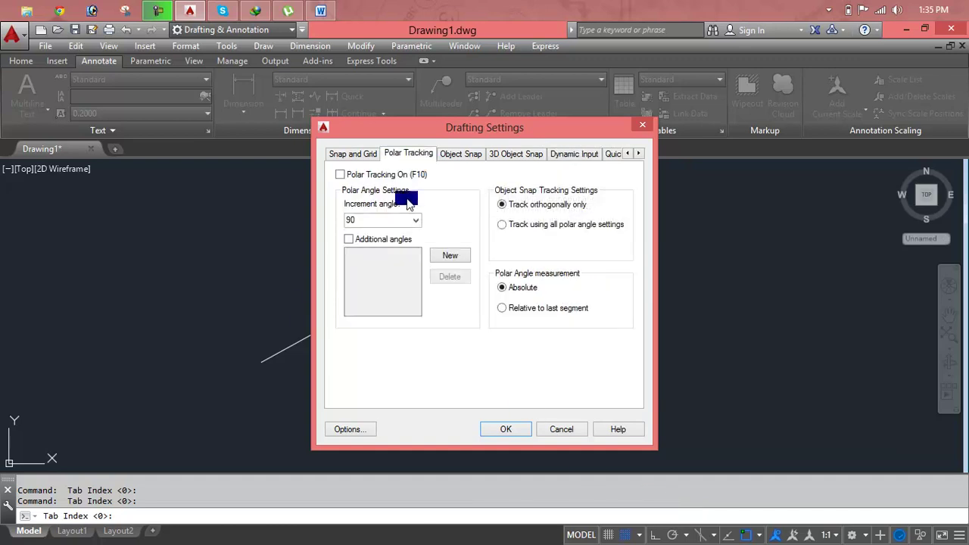
left_click(416, 219)
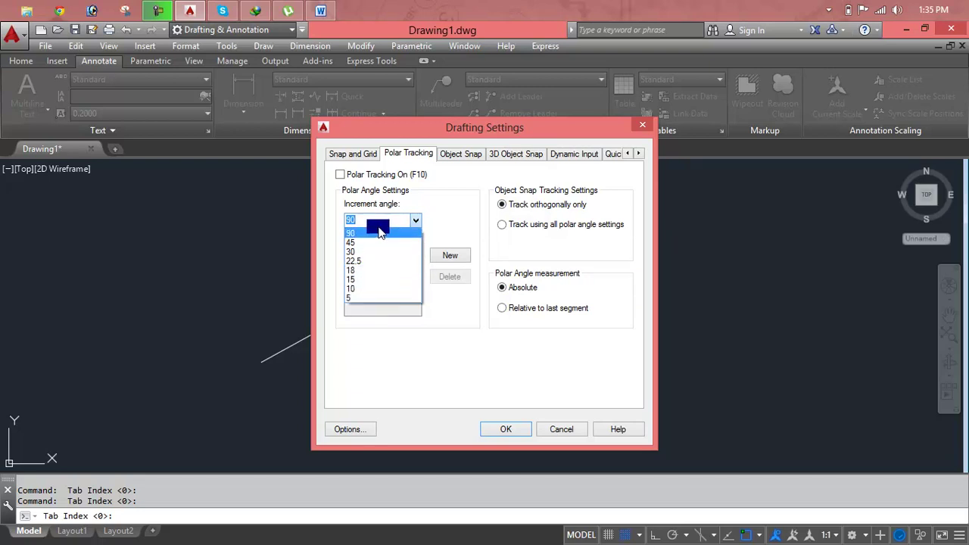
left_click(392, 361)
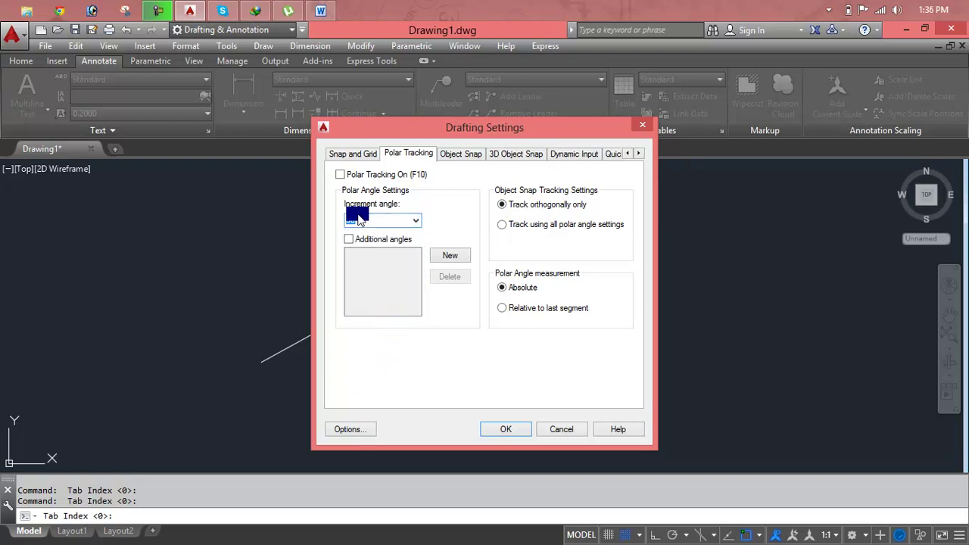
left_click(340, 176)
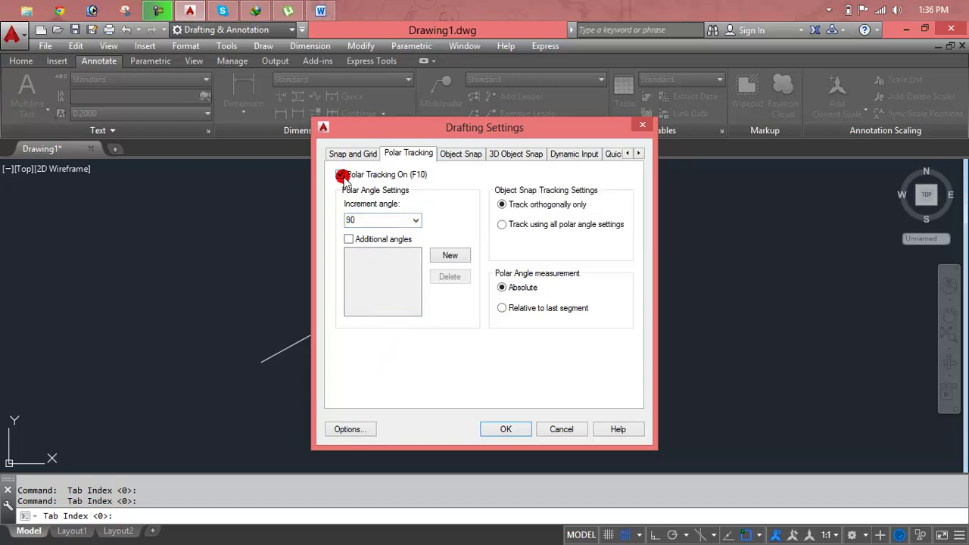
left_click(512, 428)
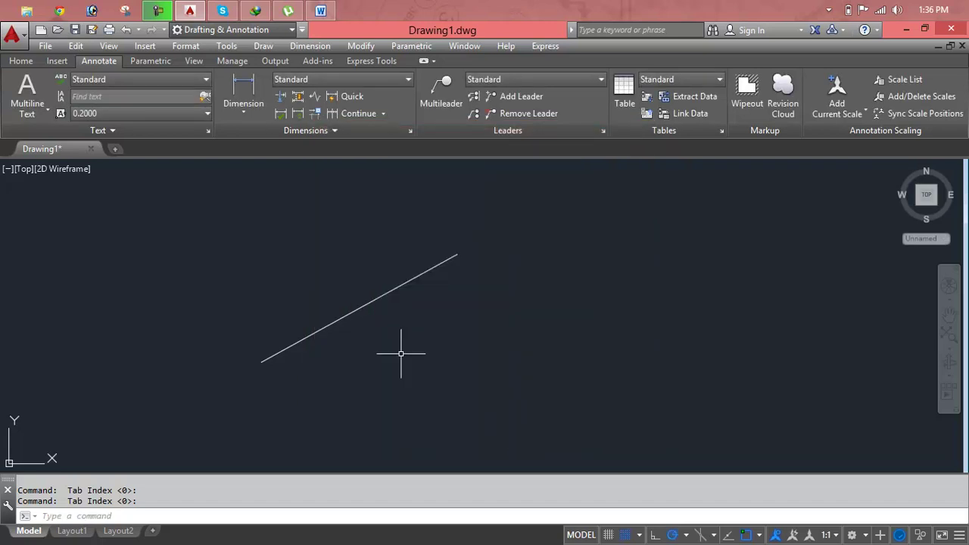
type("l")
Draw a horizontal line below the diagonal line.
key("Return")
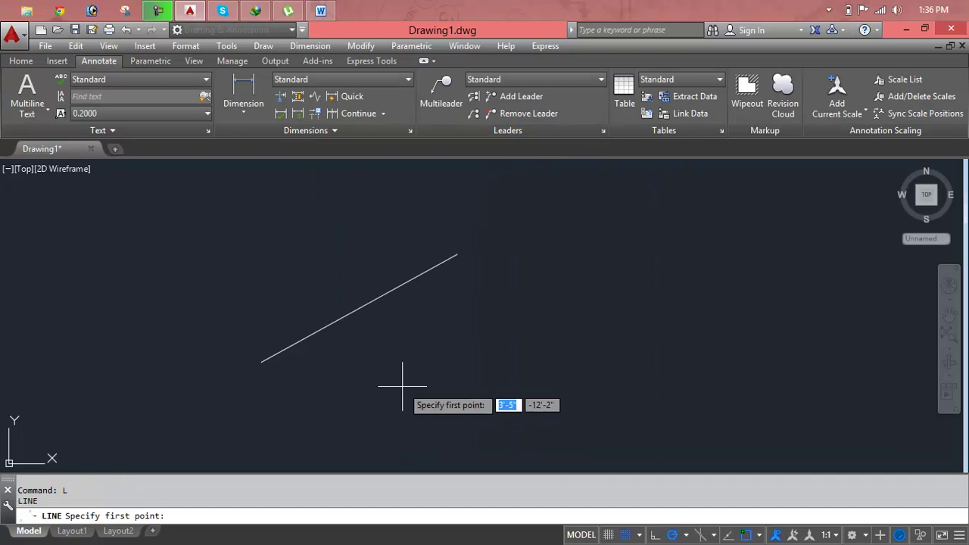
left_click(402, 386)
left_click(575, 387)
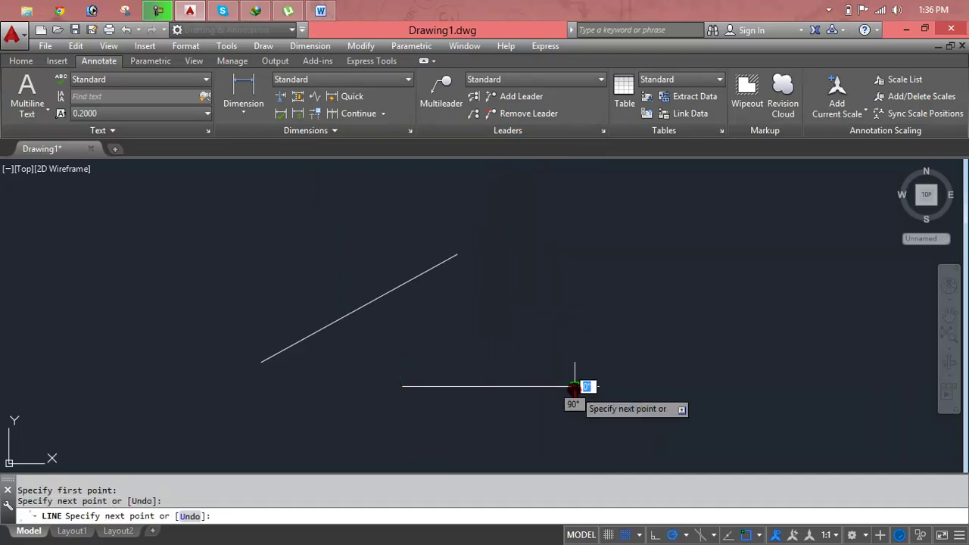
key("Escape")
Try lines from the horizontal line's left end, cancelling them, and switch polar tracking off.
type("l")
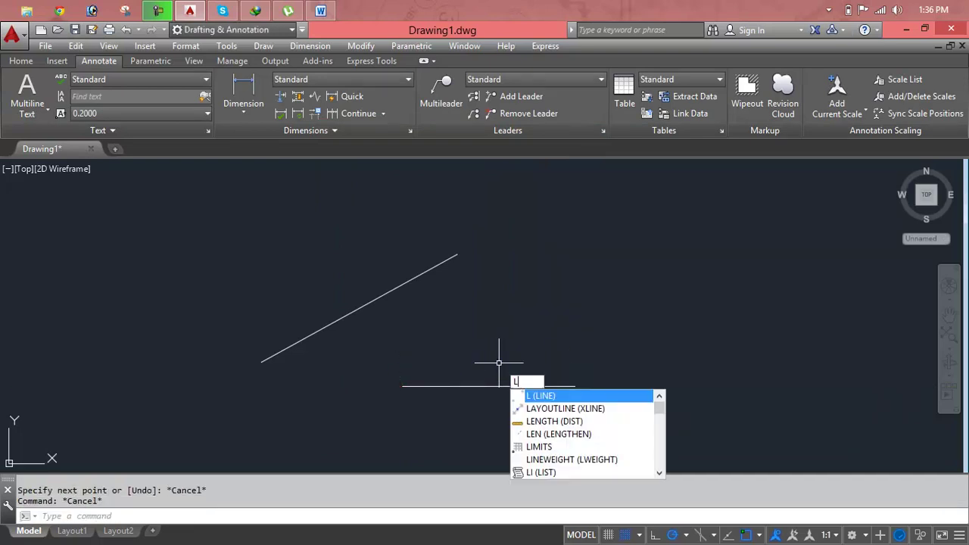
key("Return")
left_click(402, 387)
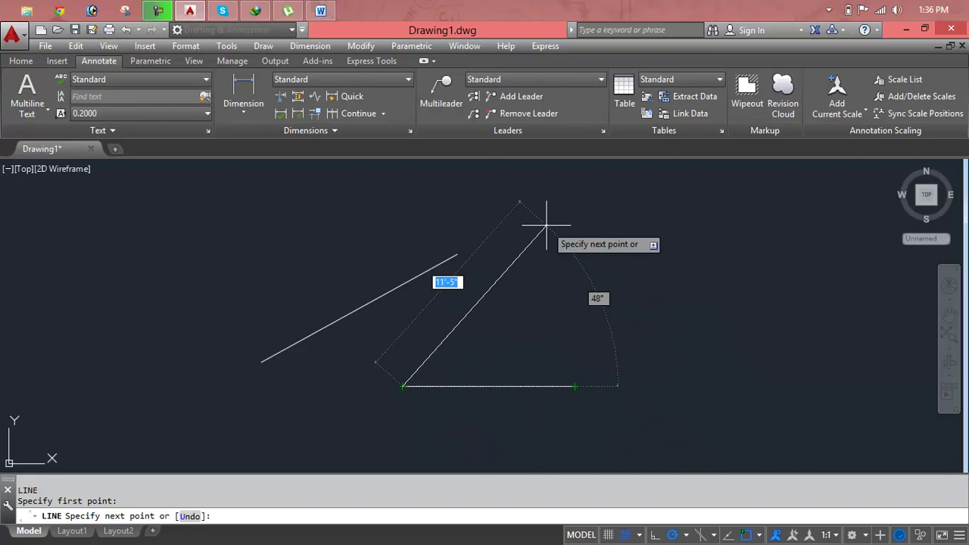
type("1")
key("Escape")
key("Escape")
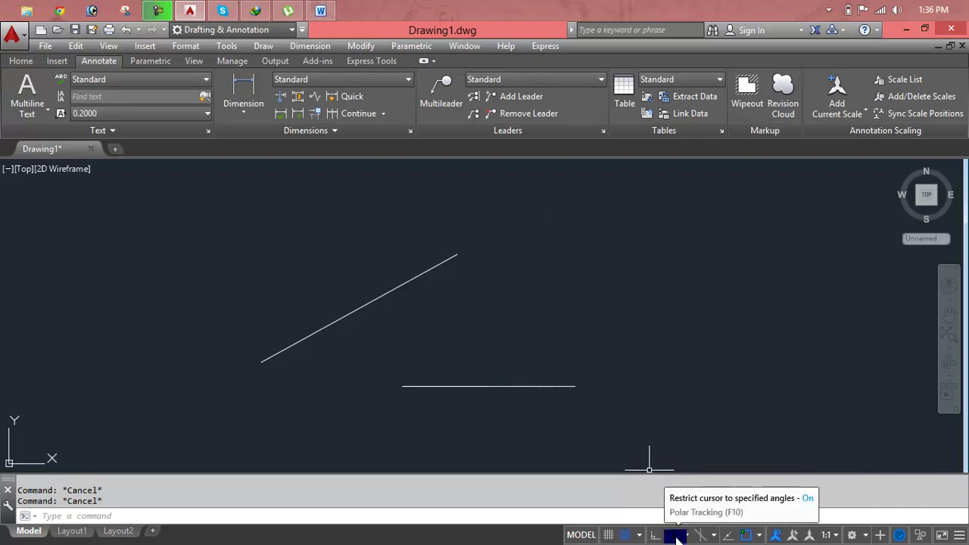
left_click(676, 536)
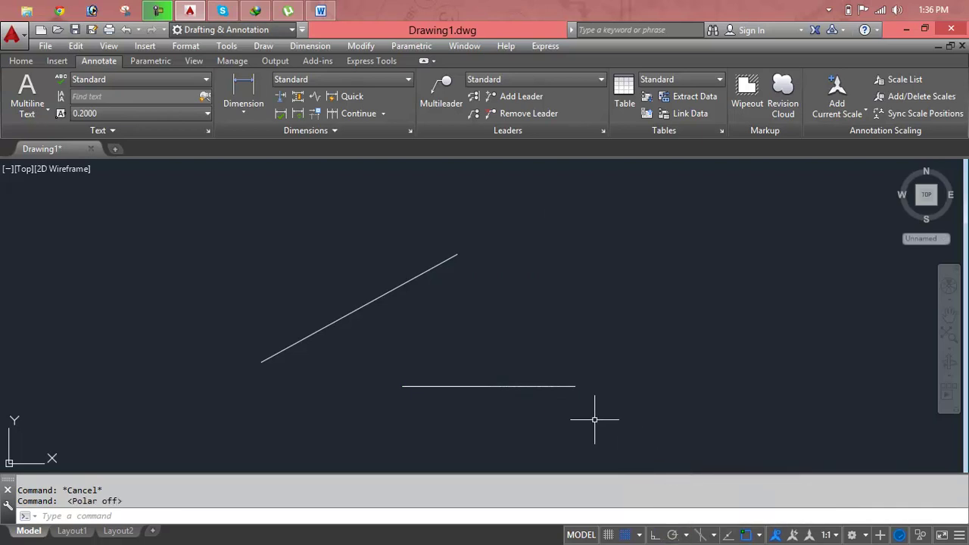
type("l")
key("Return")
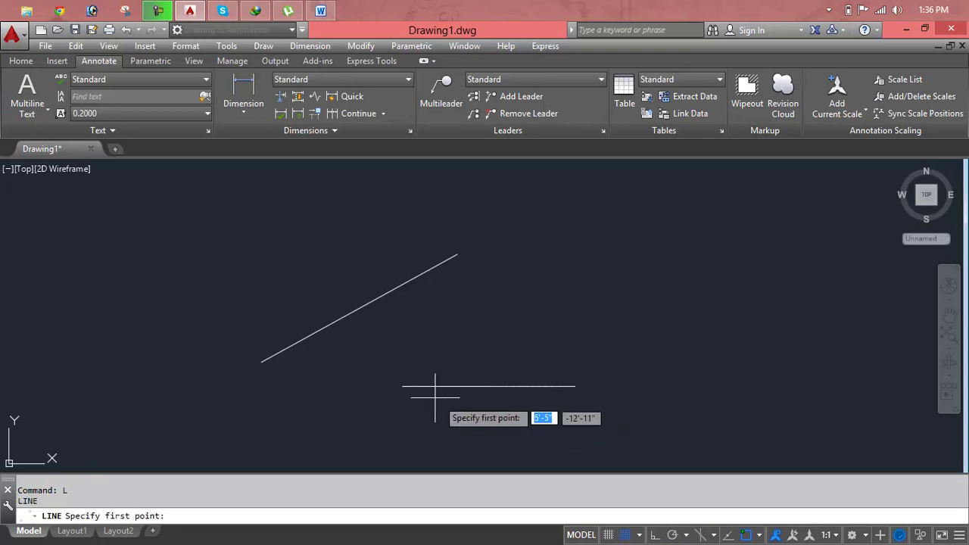
left_click(401, 386)
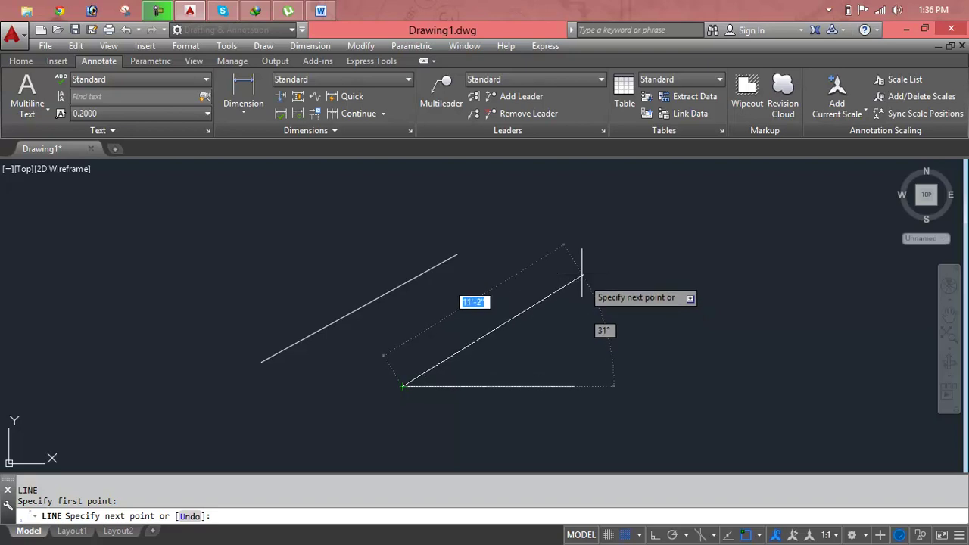
key("Escape")
key("Escape")
Erase all the lines and reopen the Snap and Grid drafting settings.
left_click(623, 224)
left_click(444, 338)
key("Delete")
left_click(513, 350)
left_click(513, 396)
key("Delete")
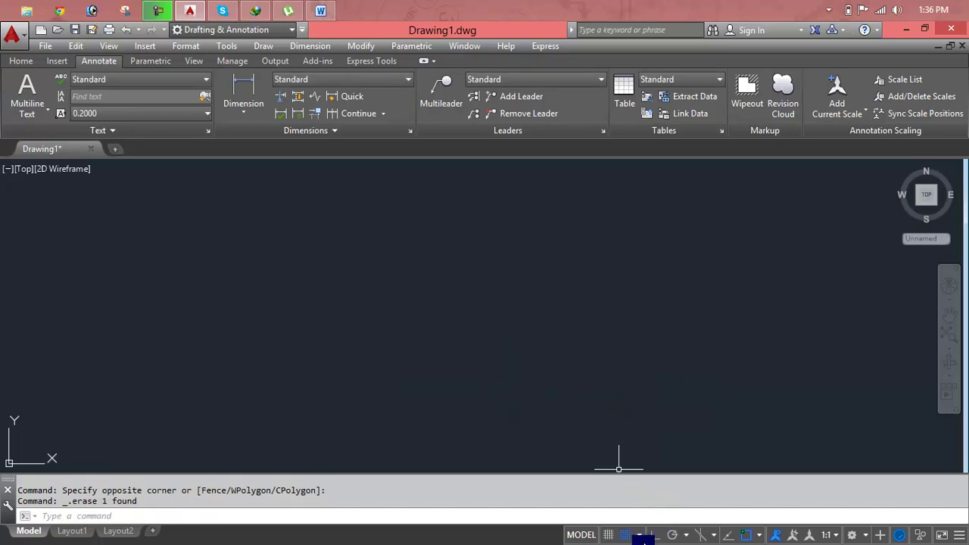
left_click(641, 536)
left_click(641, 519)
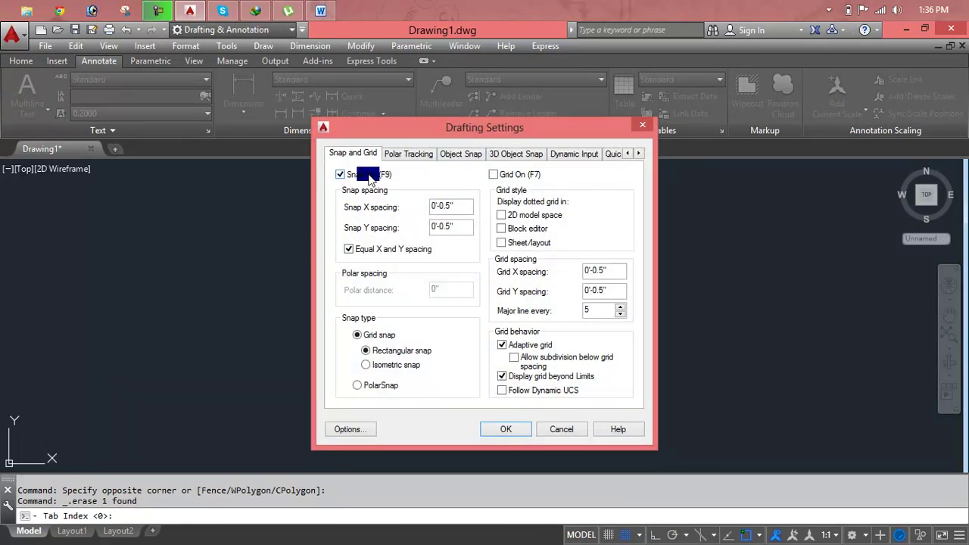
Turn polar tracking off, enable additional angles 45 and 90, and apply.
left_click(405, 154)
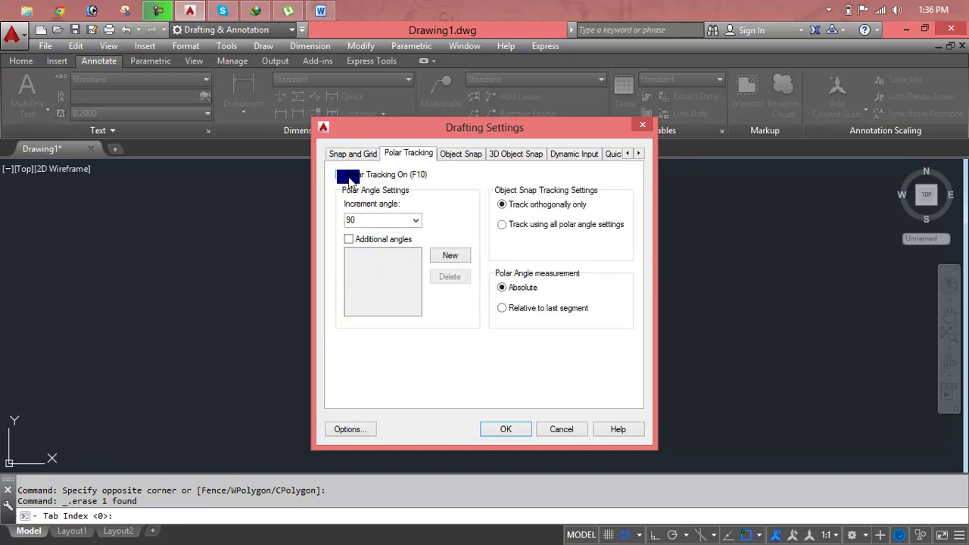
left_click(344, 176)
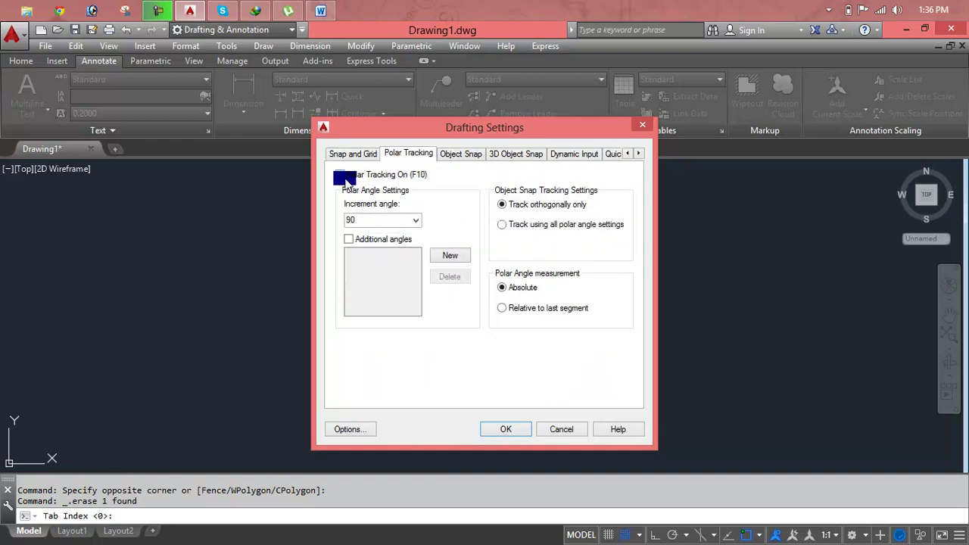
left_click(349, 240)
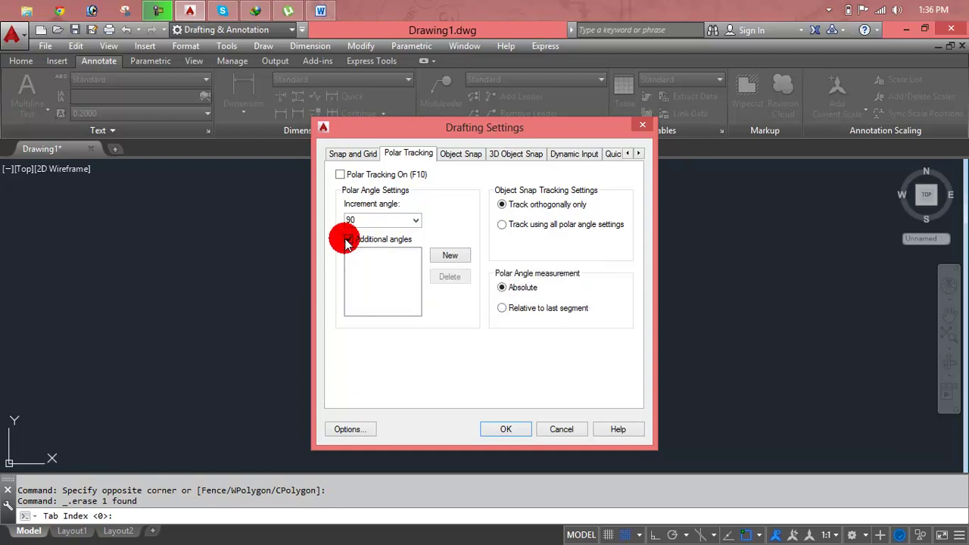
left_click(441, 256)
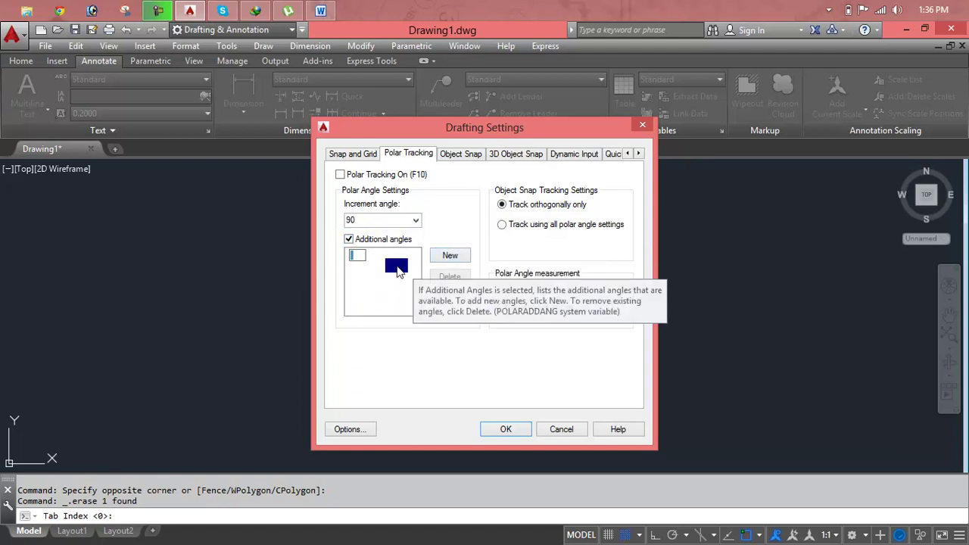
type("90")
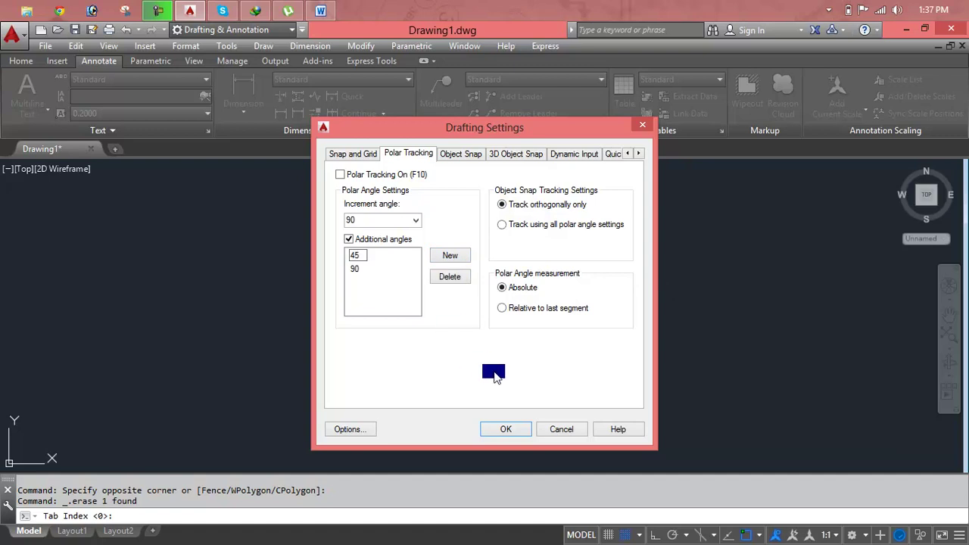
left_click(499, 429)
Start a new line with L and place its first point.
type("l")
key("Return")
left_click(281, 353)
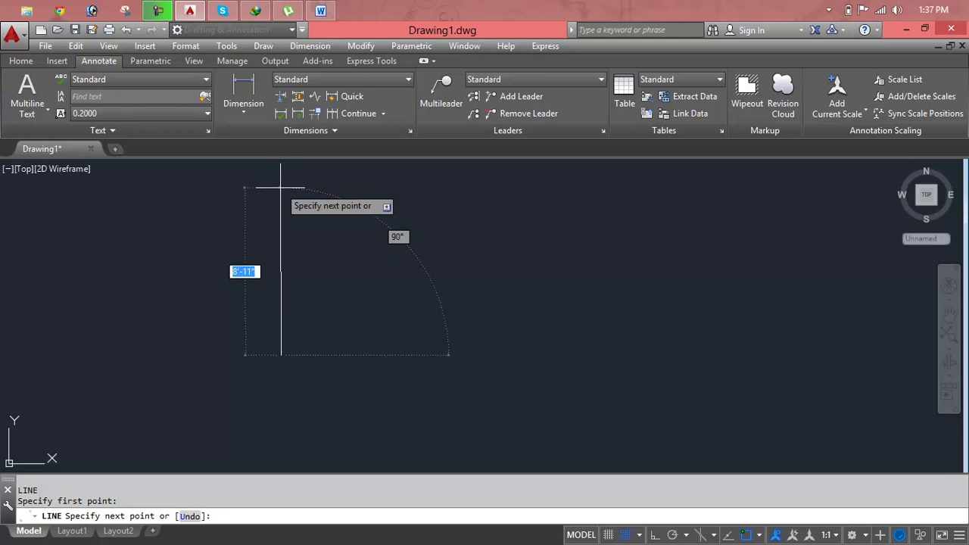
Finish the vertical test line, delete it, and reopen the Snap and Grid settings.
left_click(281, 187)
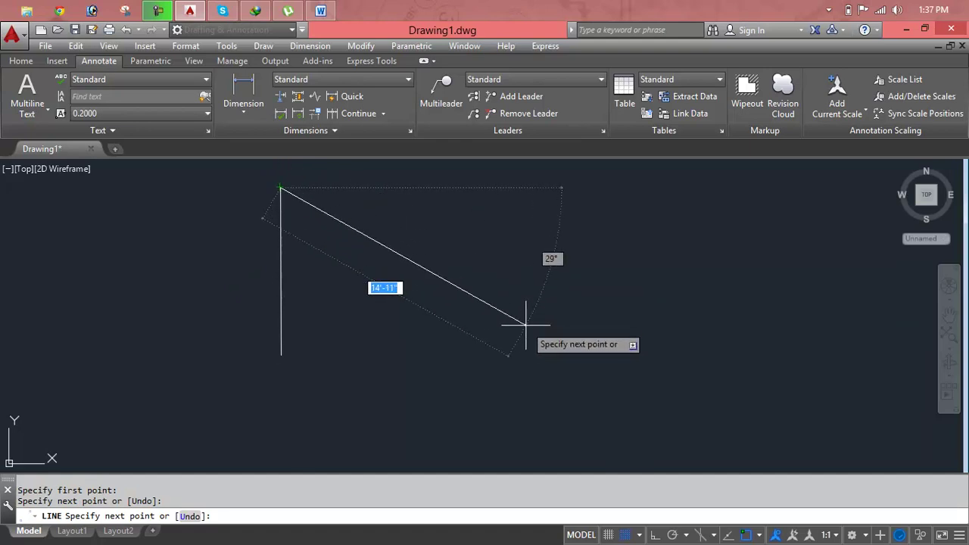
key("Escape")
left_click(507, 260)
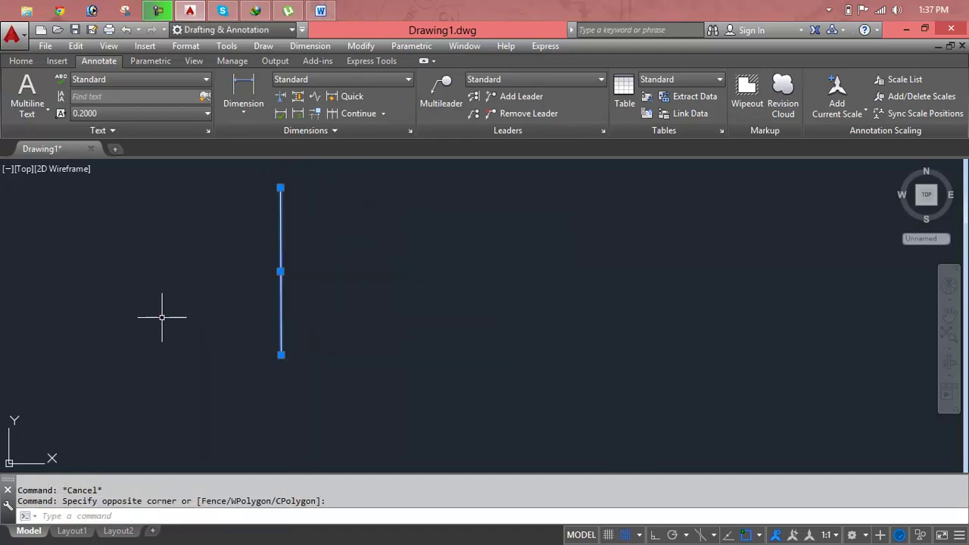
left_click(159, 313)
key("Delete")
key("Escape")
key("Escape")
left_click(639, 535)
left_click(644, 512)
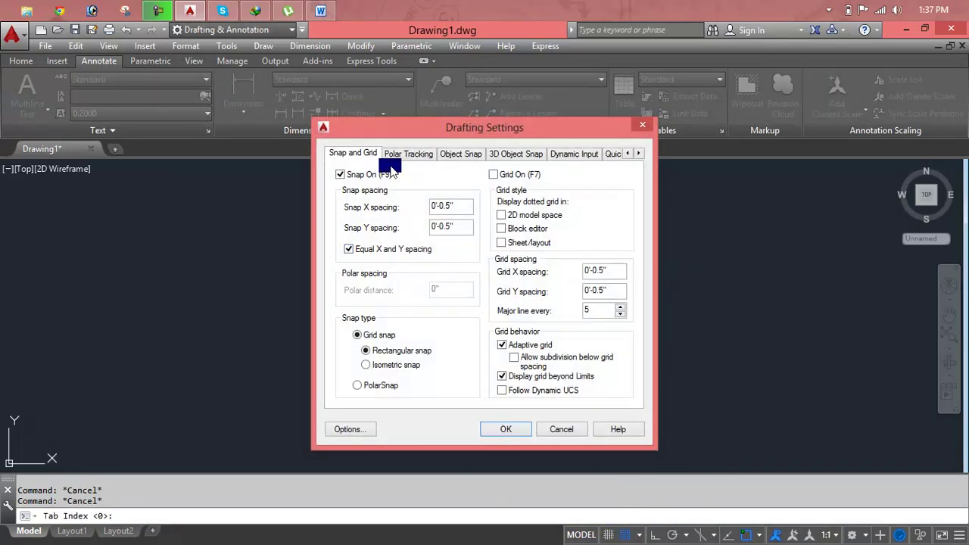
Delete the existing 45 and 90 additional polar angle entries.
left_click(409, 154)
left_click(348, 239)
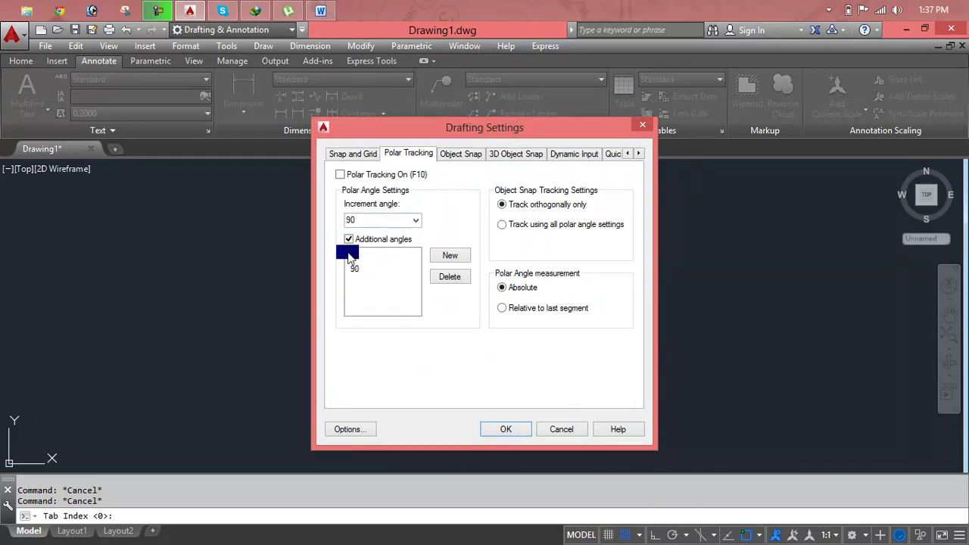
left_click(450, 277)
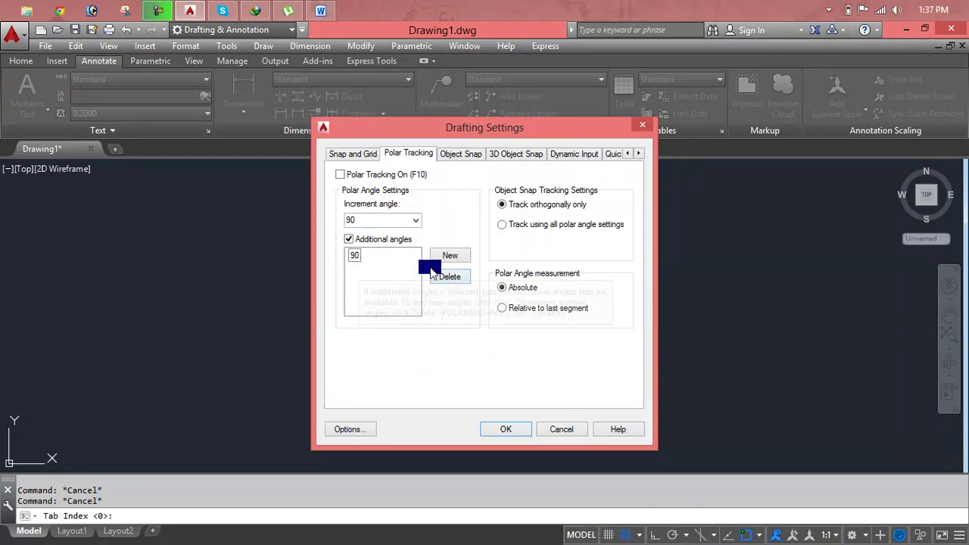
left_click(353, 255)
left_click(449, 276)
left_click(340, 174)
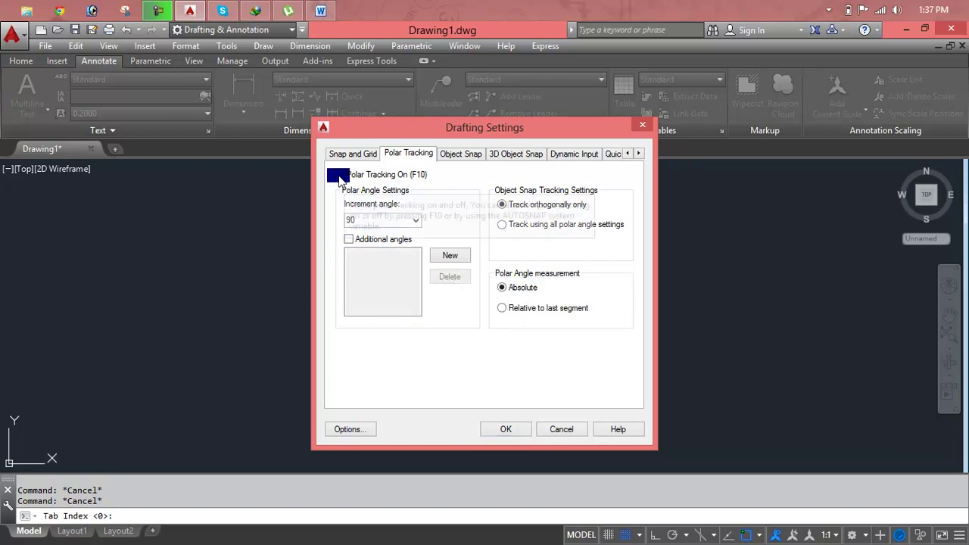
Turn polar tracking on, add angles 90 and 45, and track using all polar angle settings.
left_click(349, 239)
left_click(349, 239)
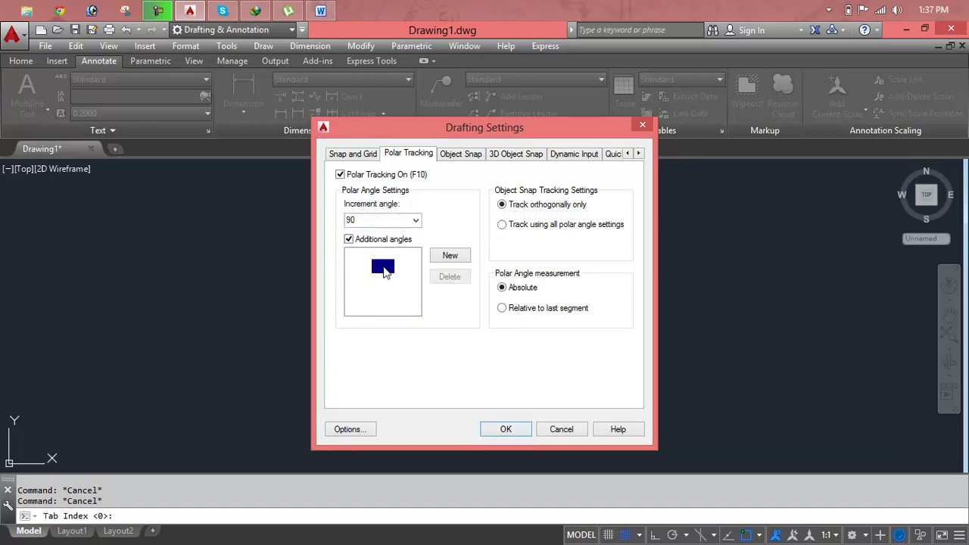
type("90")
left_click(451, 258)
type("45")
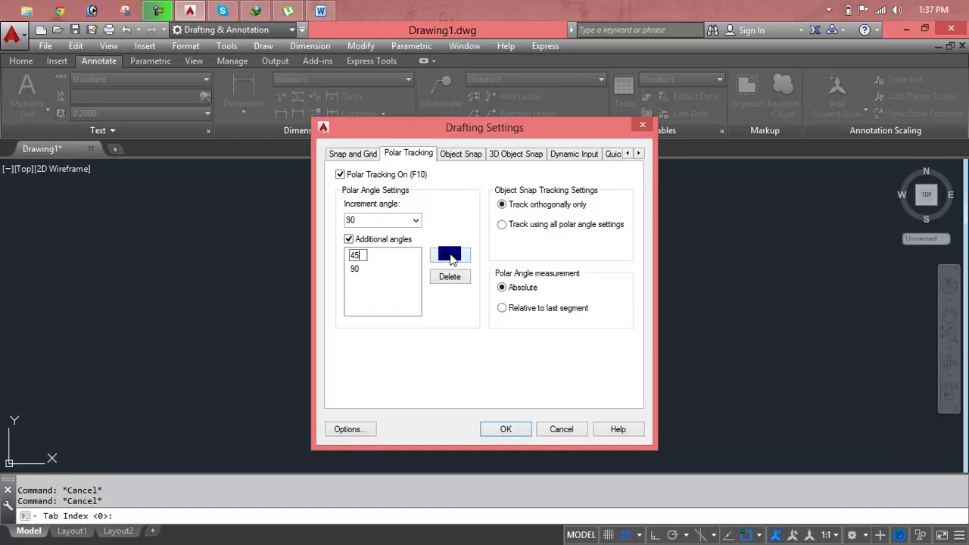
left_click(505, 430)
left_click(501, 224)
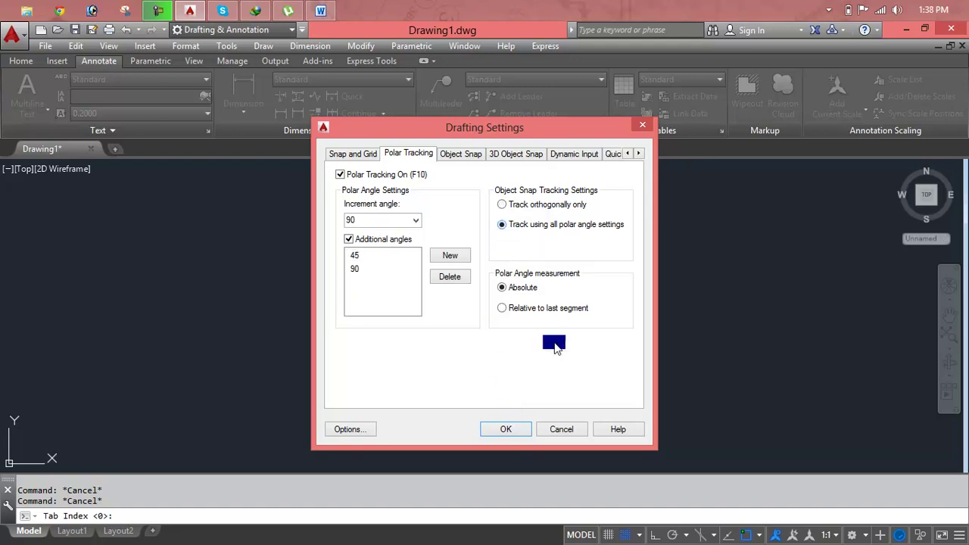
left_click(506, 429)
Start a new line with L and place its first point.
type("l")
key("Return")
left_click(254, 388)
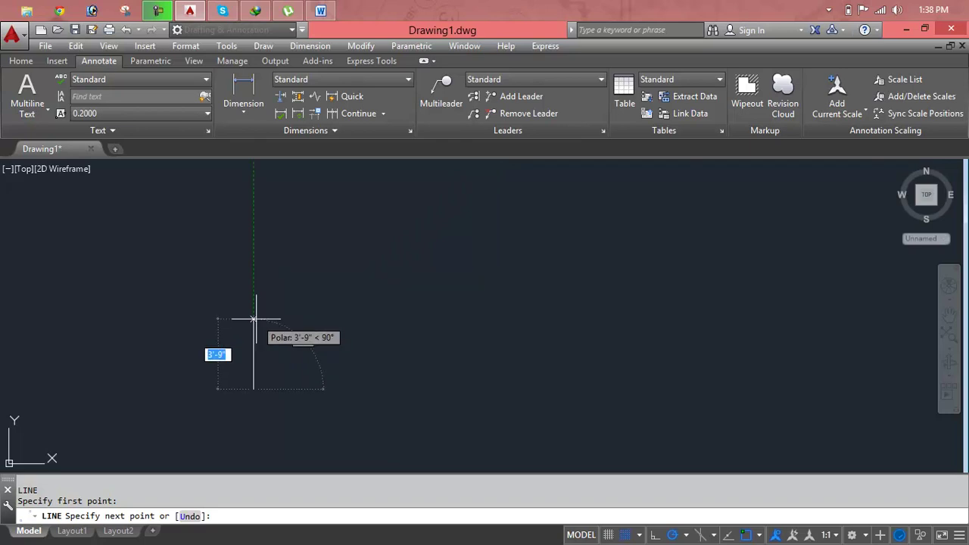
Cancel the unfinished 90° polar-tracked line and bring up the Snap mode choices.
key("Escape")
left_click(638, 535)
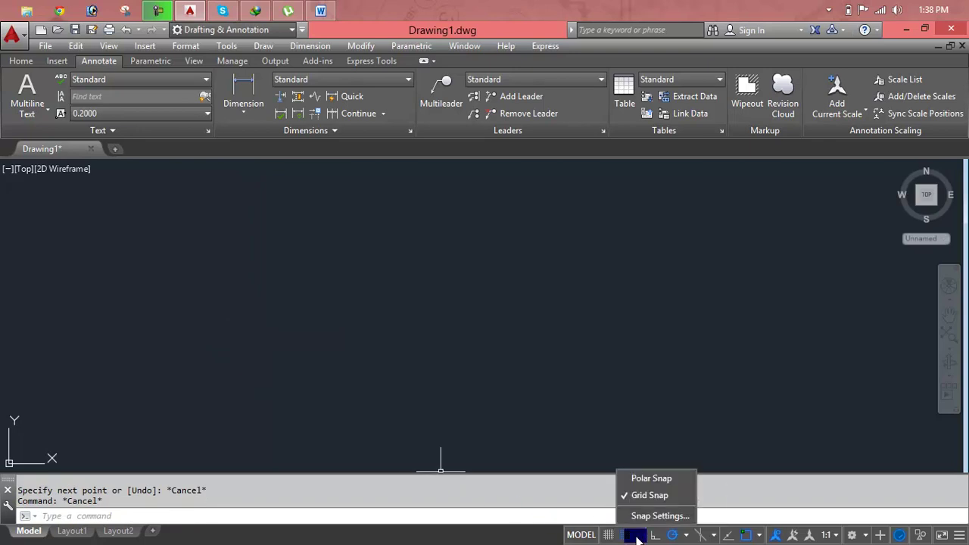
In Snap Settings, delete the 90 and 45 additional polar angles.
left_click(660, 516)
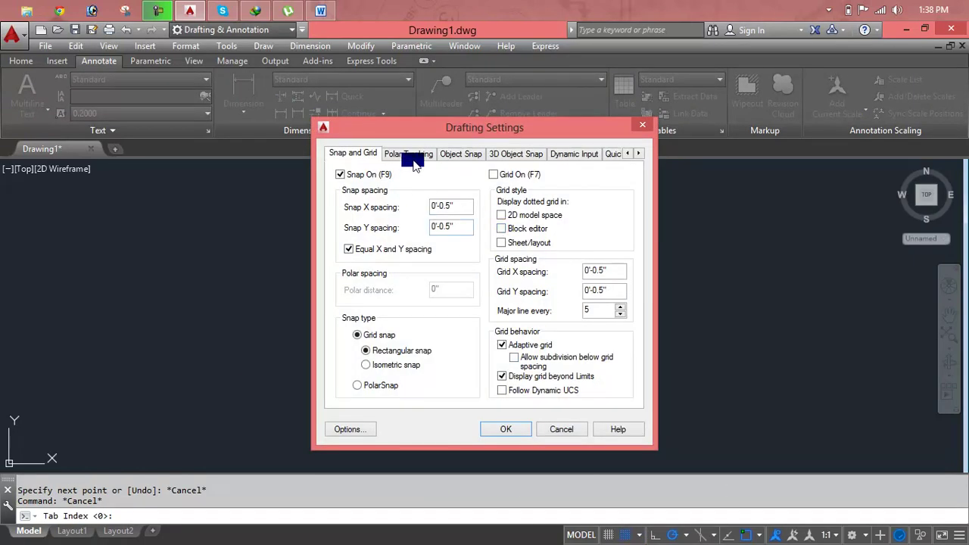
left_click(409, 154)
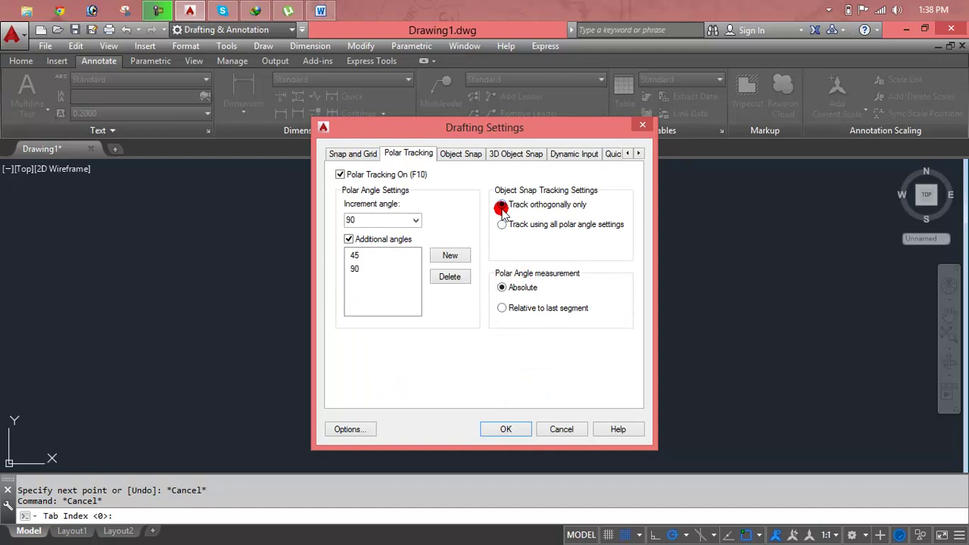
left_click(371, 270)
left_click(447, 277)
left_click(375, 269)
left_click(447, 276)
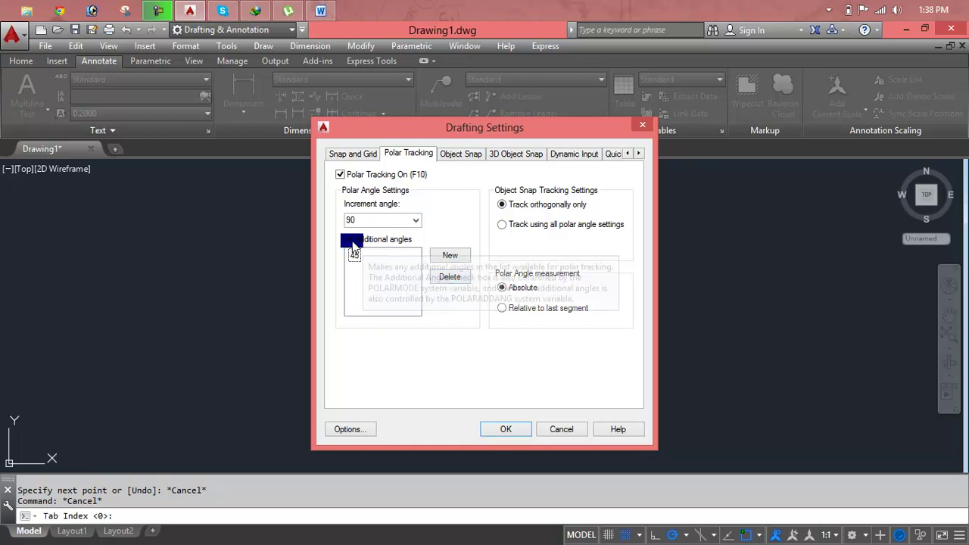
left_click(358, 259)
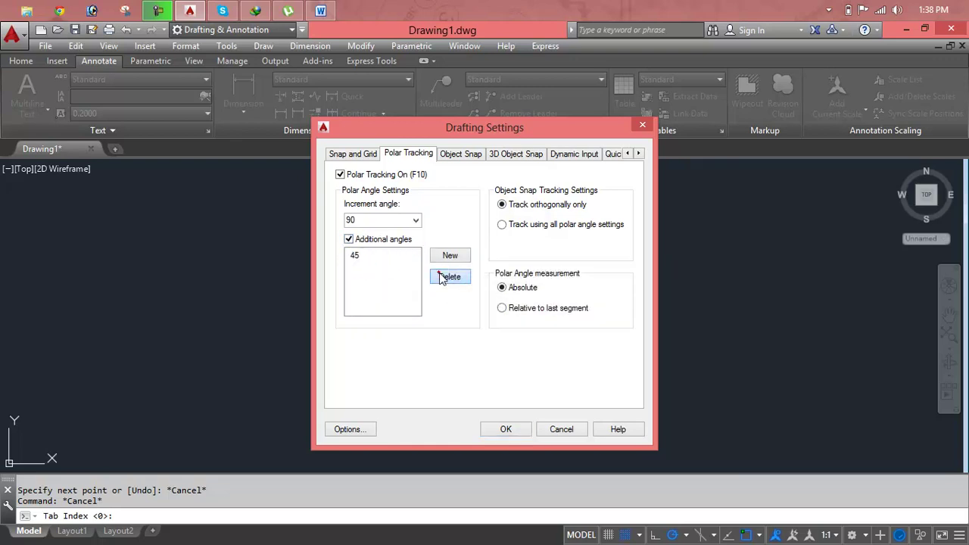
left_click(446, 276)
Turn off additional angles, review the increment angle list keeping 90, and view Object Snap.
left_click(349, 240)
double_click(354, 223)
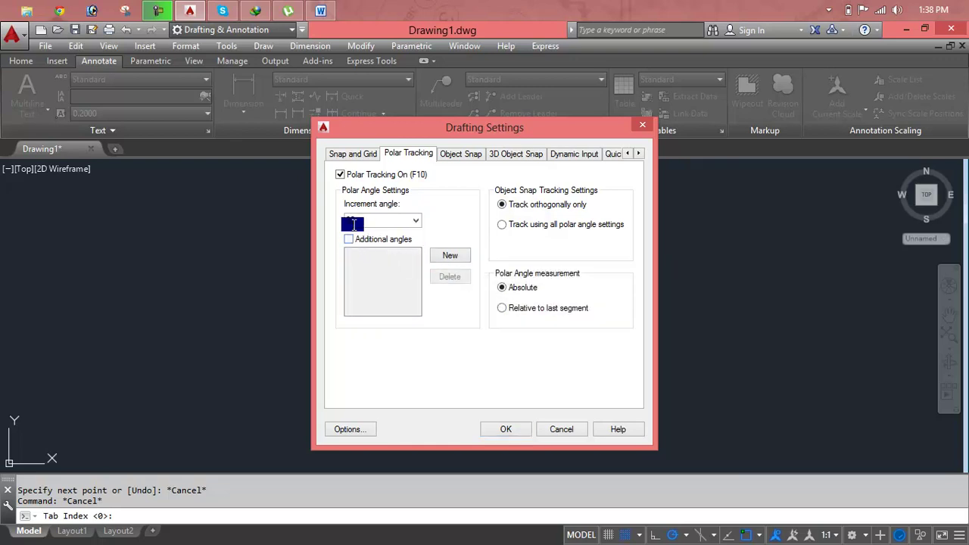
left_click(415, 221)
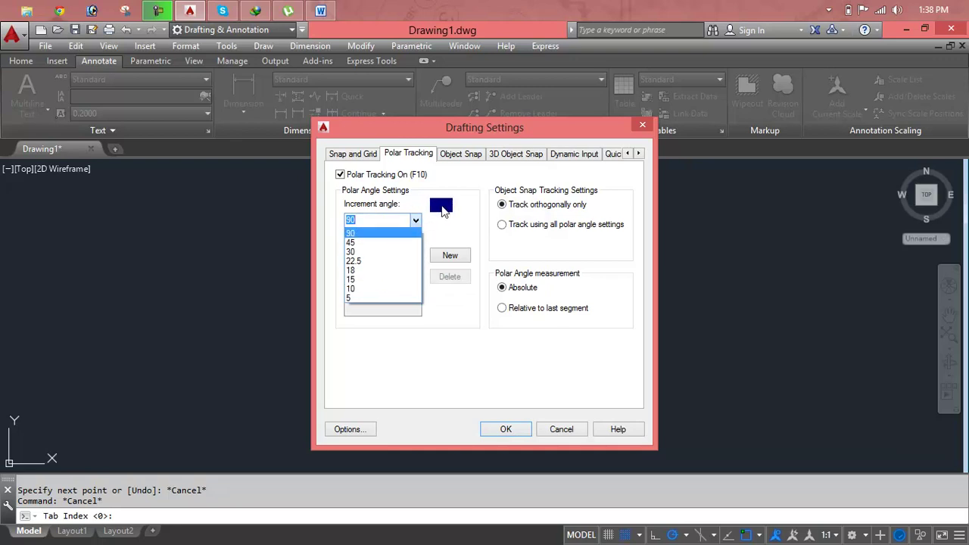
left_click(441, 206)
left_click(442, 156)
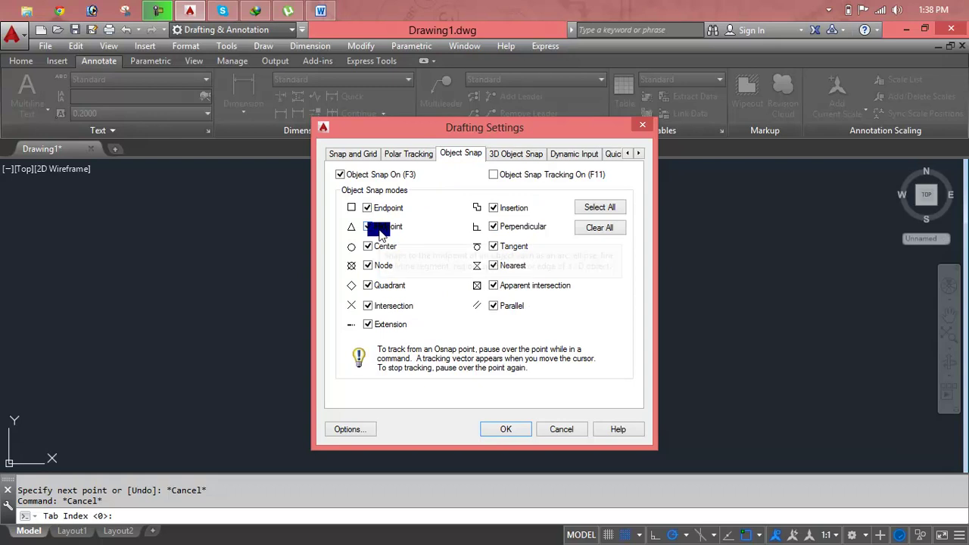
Close Drafting Settings, draw a horizontal line mid-screen, then start and cancel a second line.
key("Escape")
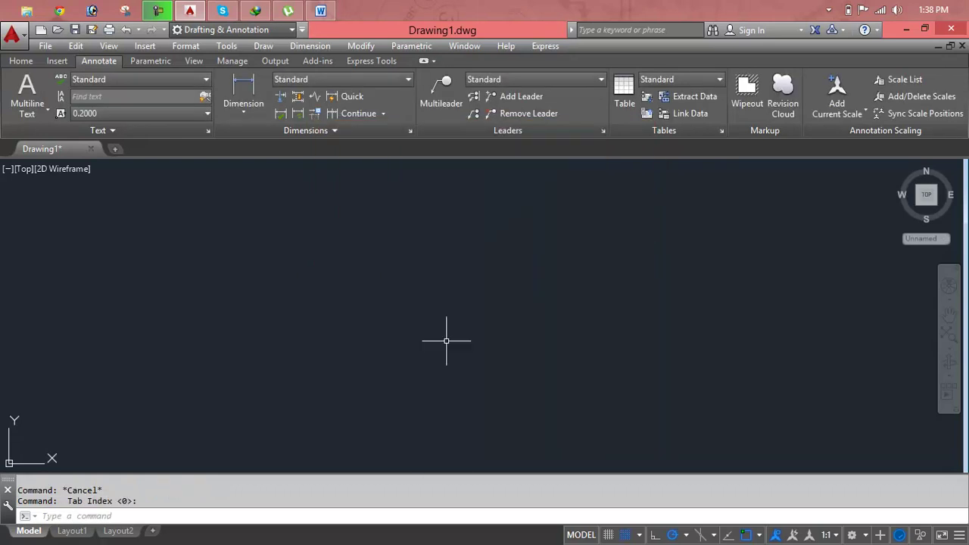
key("Escape")
key("Return")
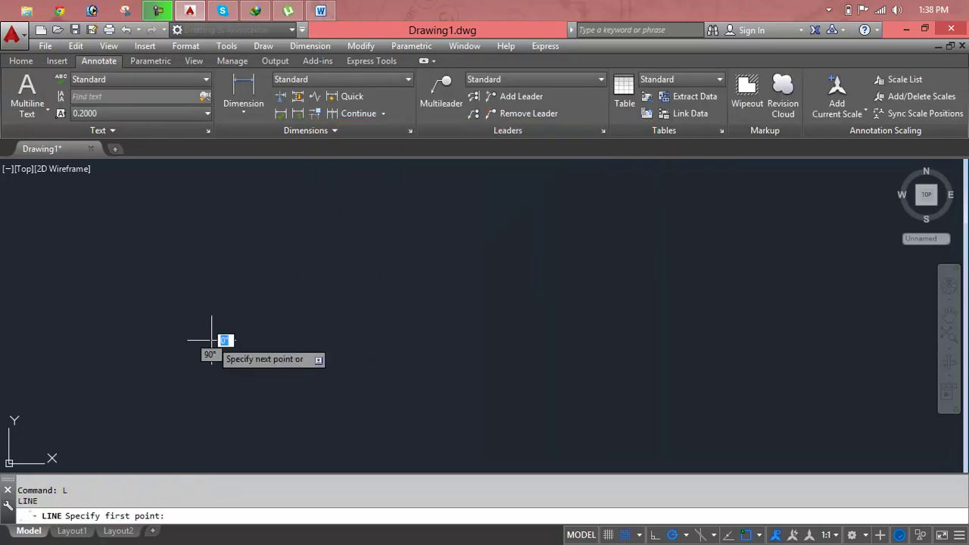
left_click(211, 340)
key("Escape")
key("Escape")
type("l")
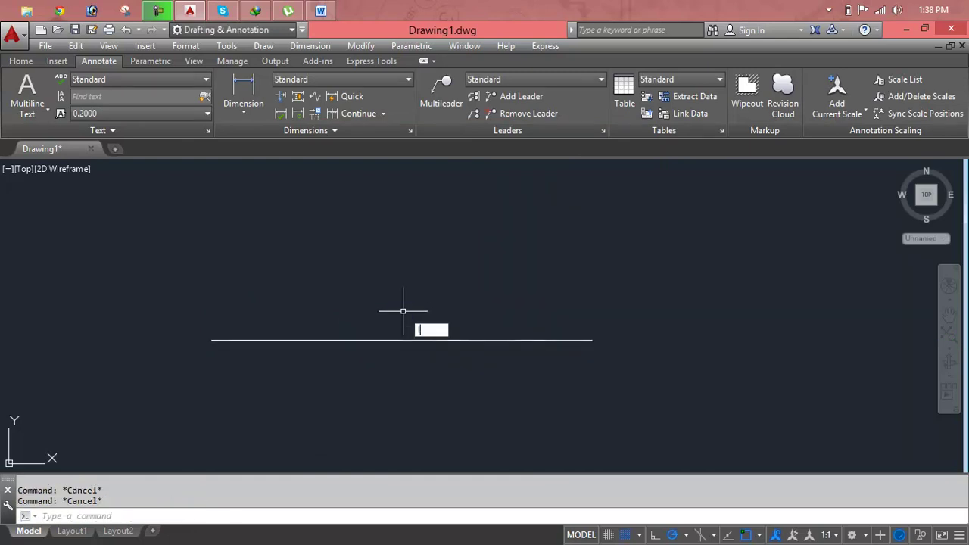
key("Return")
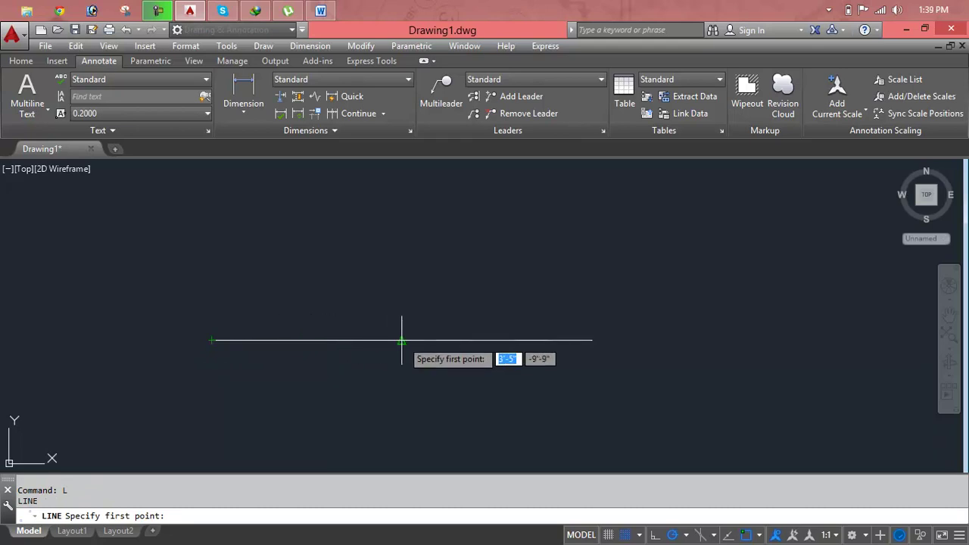
key("Escape")
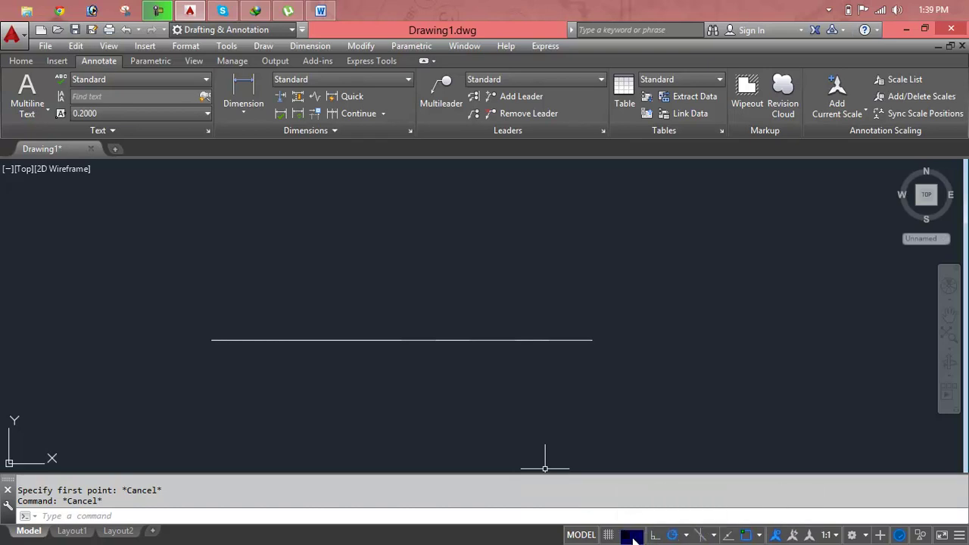
Clear All object snap modes in Drafting Settings, confirm with OK, and start LINE.
left_click(639, 537)
left_click(644, 517)
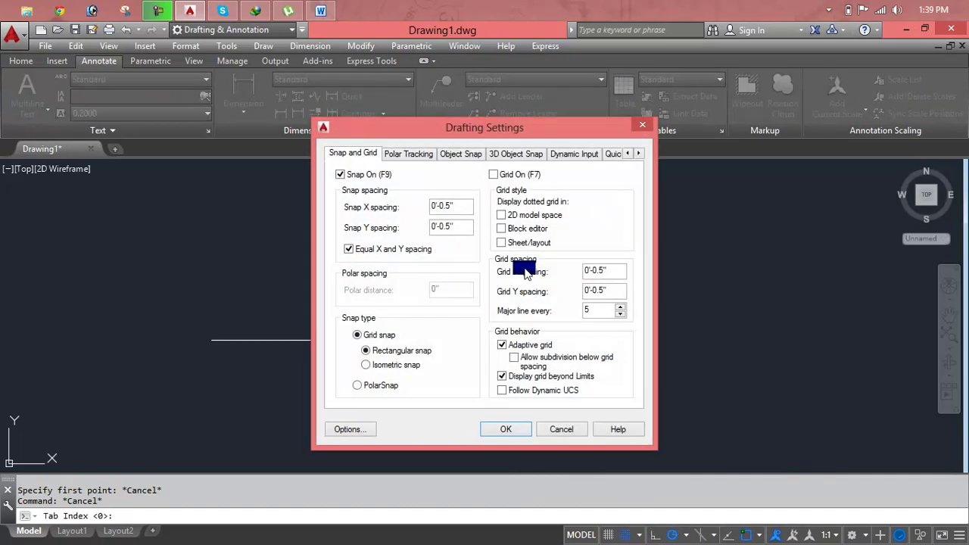
left_click(413, 154)
left_click(446, 159)
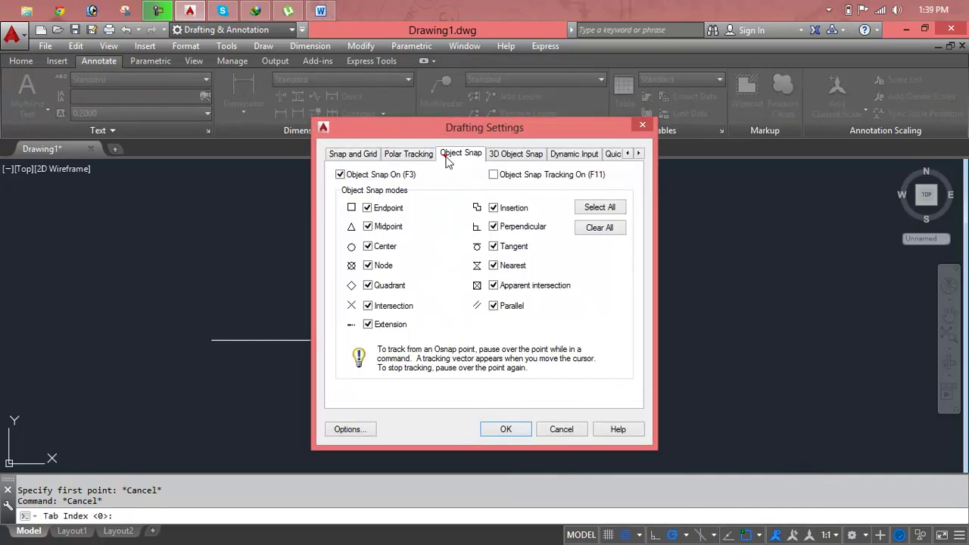
left_click(589, 228)
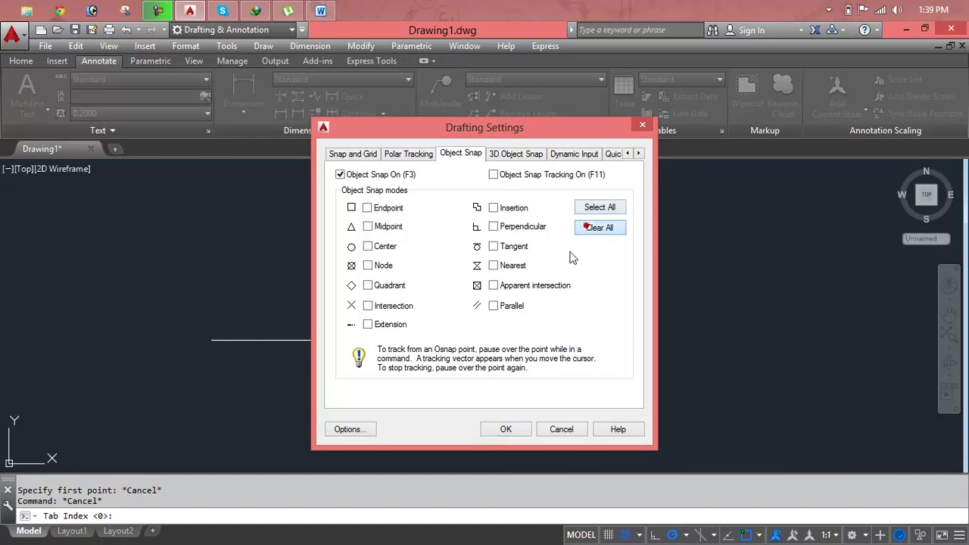
left_click(507, 430)
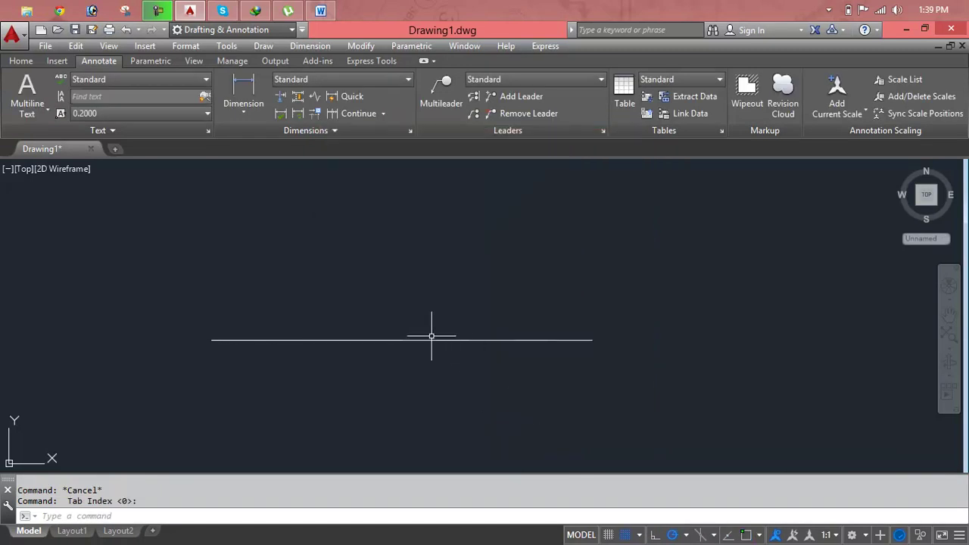
type("L")
key("Return")
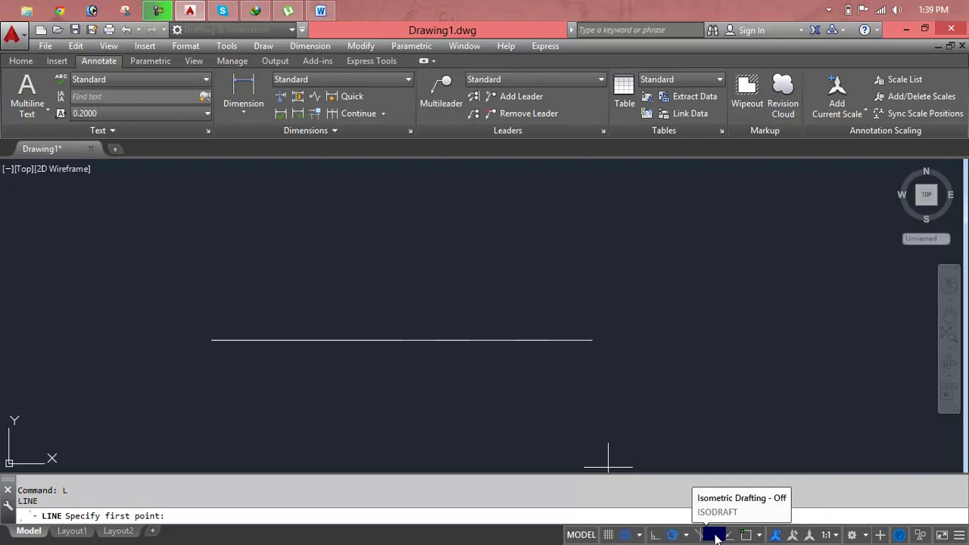
Turn on the Midpoint object snap in Object Snap Settings.
left_click(759, 536)
left_click(762, 514)
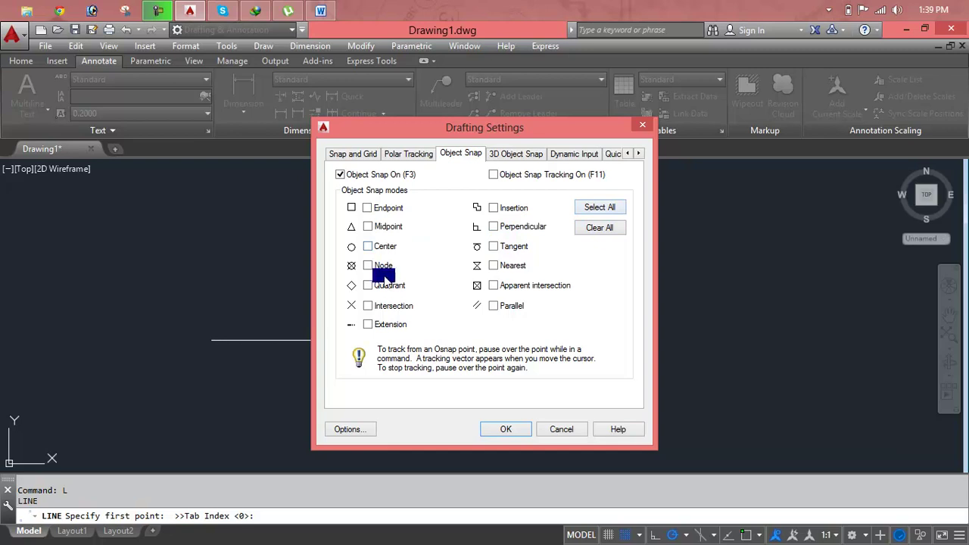
left_click(370, 227)
left_click(507, 429)
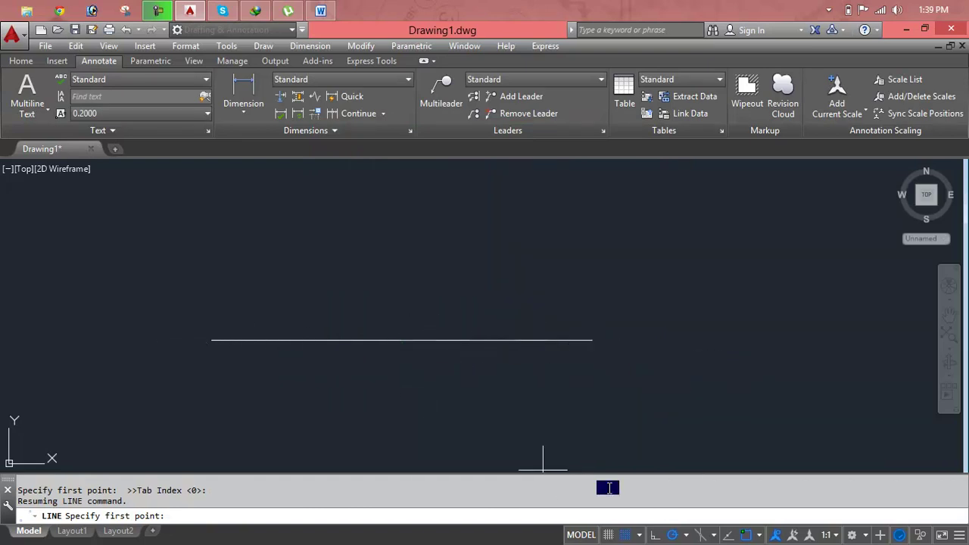
Enable every object snap mode with Select All, then reopen the Object Snap settings.
left_click(759, 535)
left_click(762, 516)
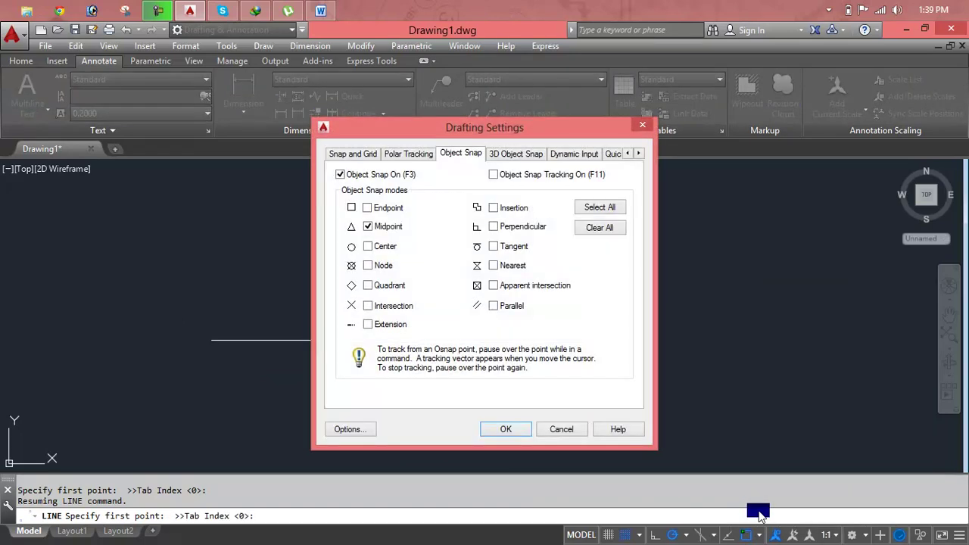
left_click(596, 211)
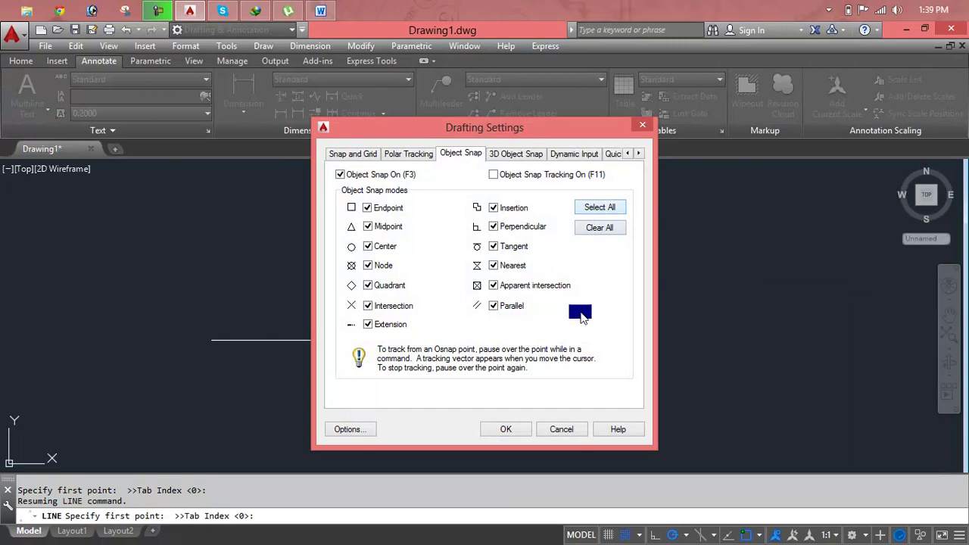
left_click(495, 429)
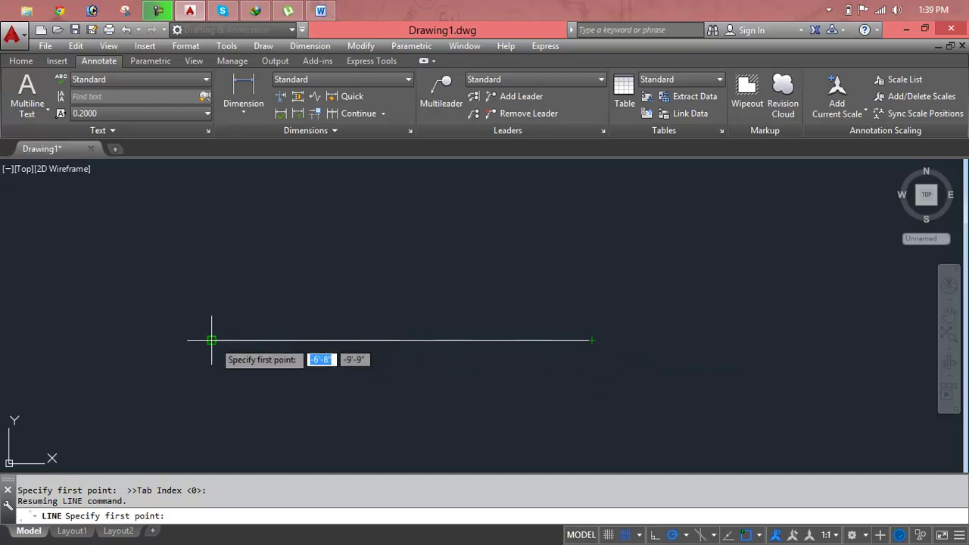
left_click(757, 538)
left_click(757, 513)
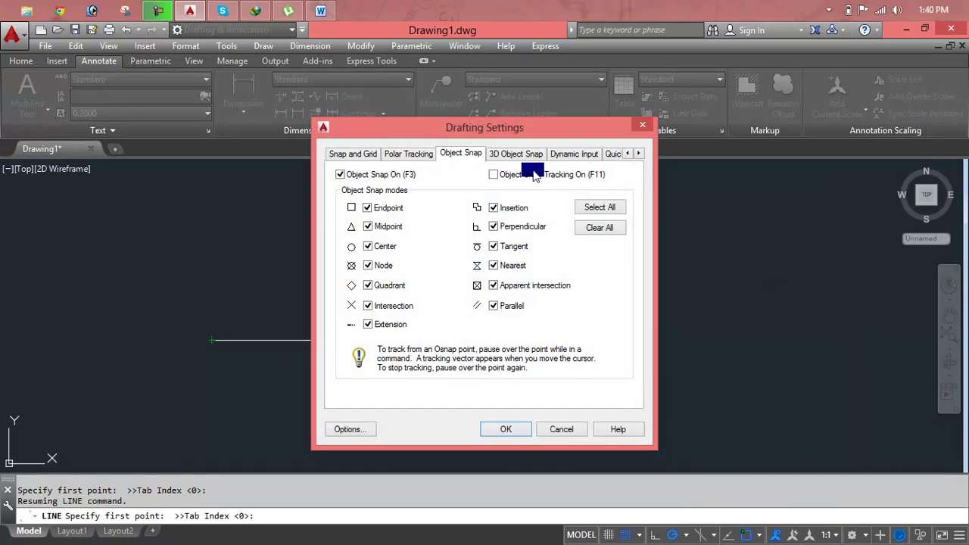
Review the 3D Object Snap tab, then uncheck Enable Pointer Input under Dynamic Input.
left_click(516, 154)
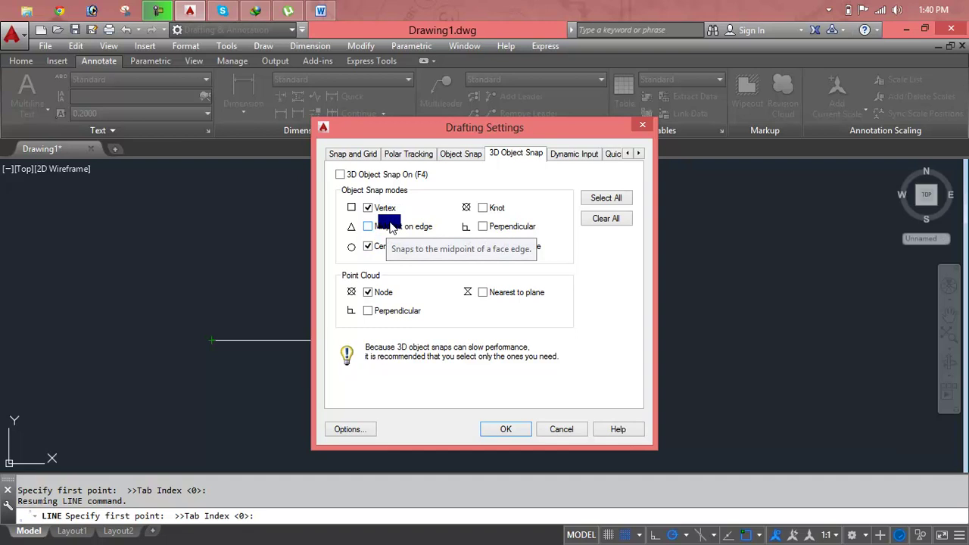
left_click(585, 159)
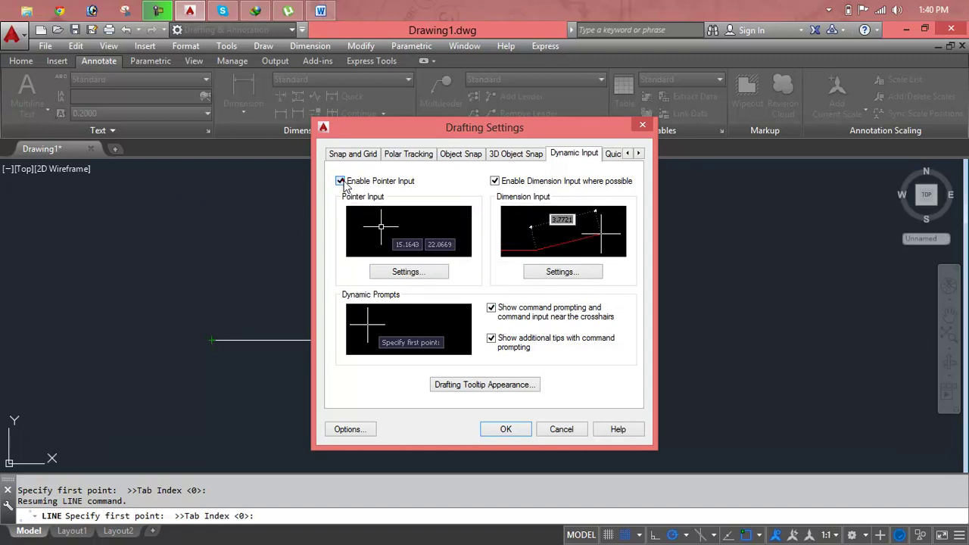
left_click(345, 183)
left_click(506, 429)
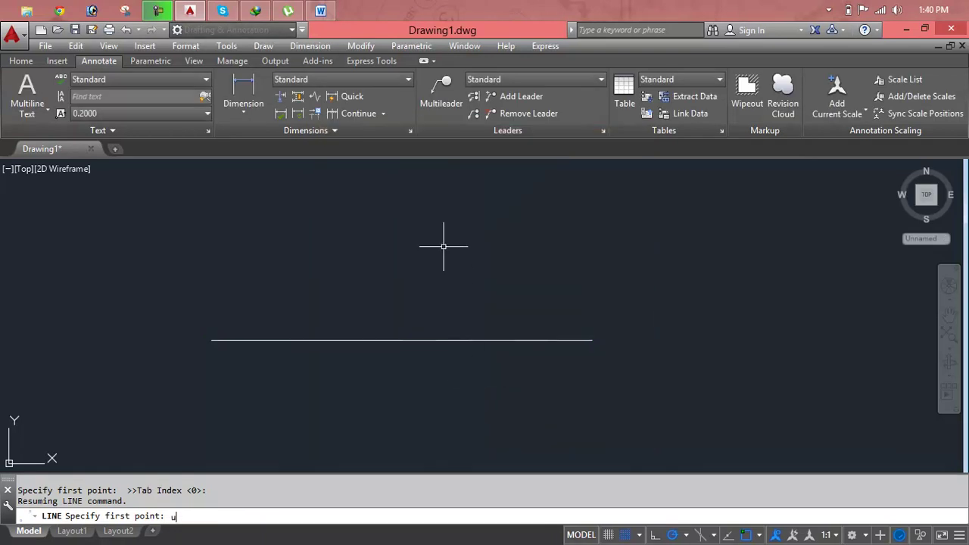
Cancel the line and half-typed command, then switch Polar Tracking off.
key("Escape")
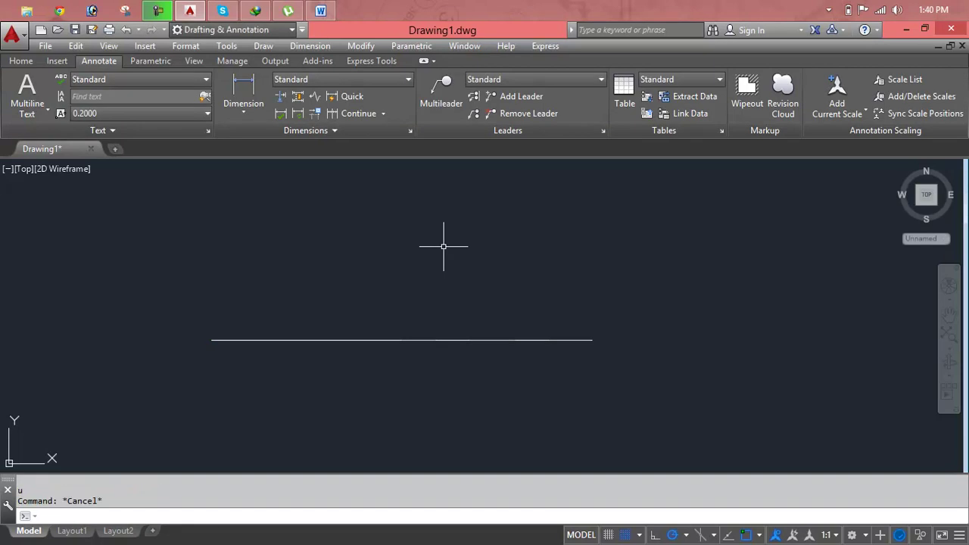
type("uc")
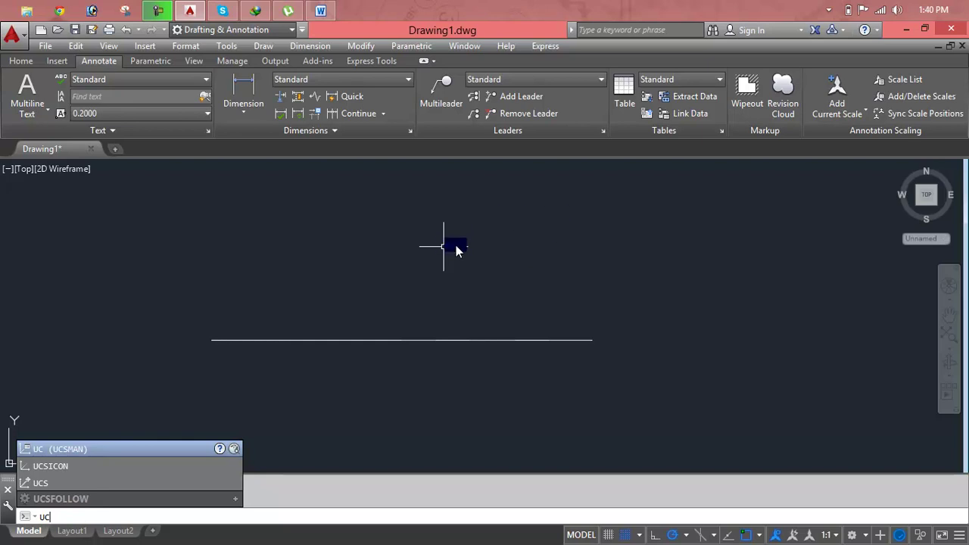
key("Escape")
key("Escape")
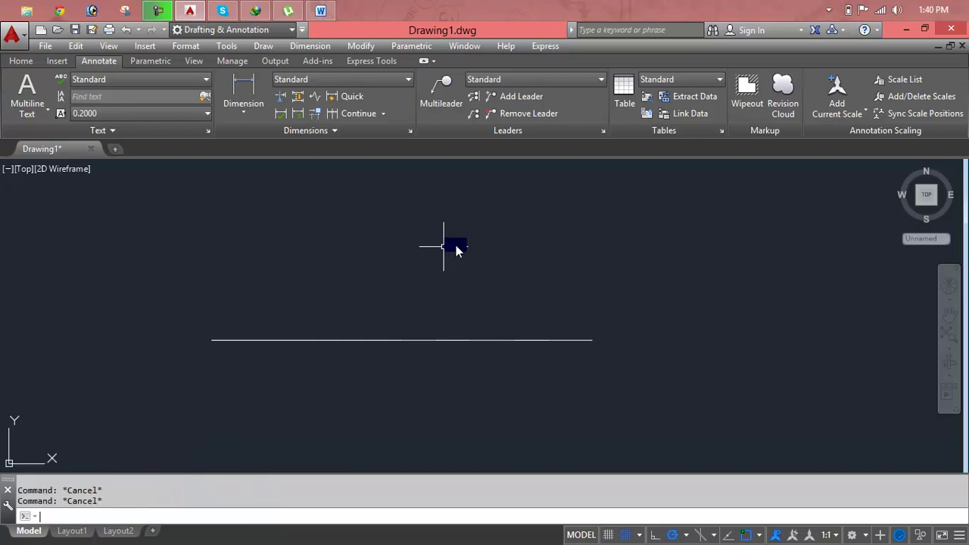
left_click(678, 533)
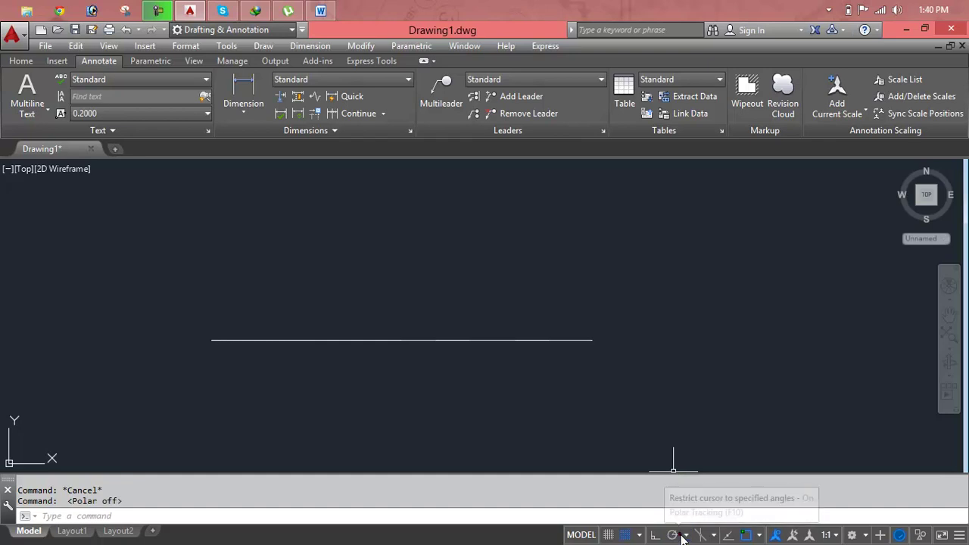
Re-enable Pointer Input on the Dynamic Input tab of Tracking Settings.
left_click(686, 537)
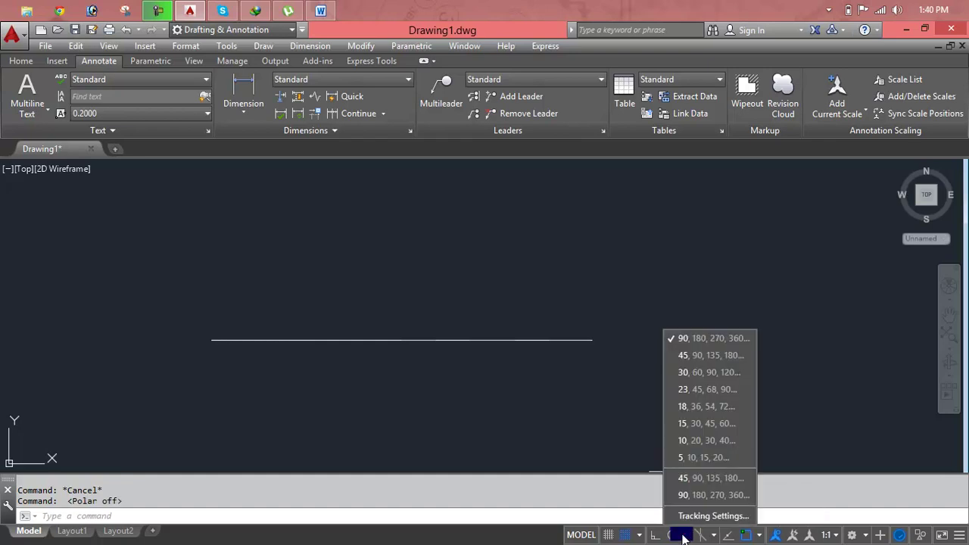
left_click(689, 516)
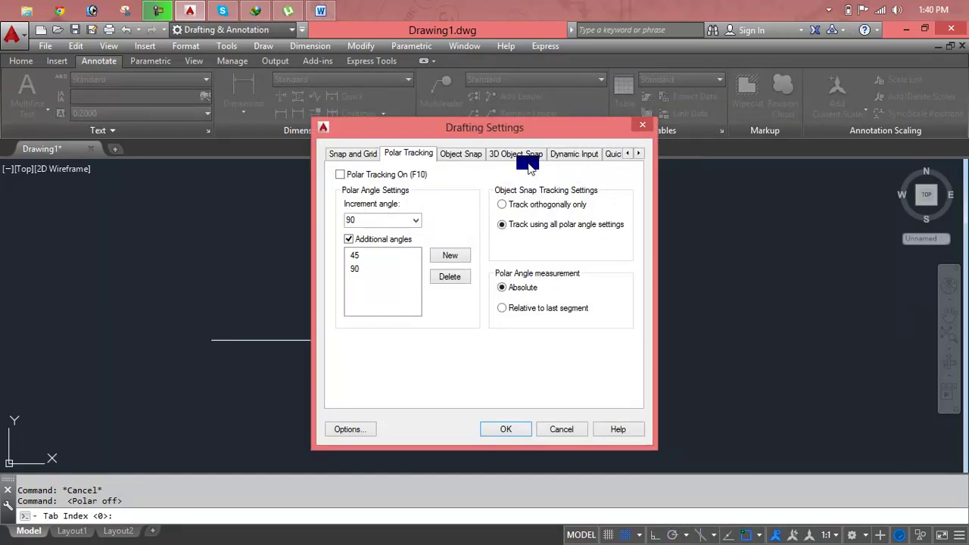
left_click(528, 162)
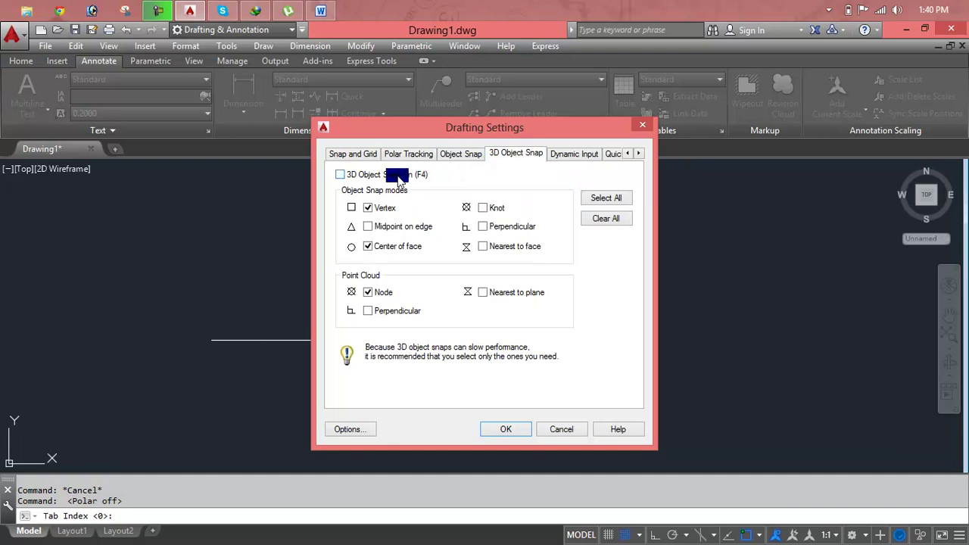
left_click(572, 153)
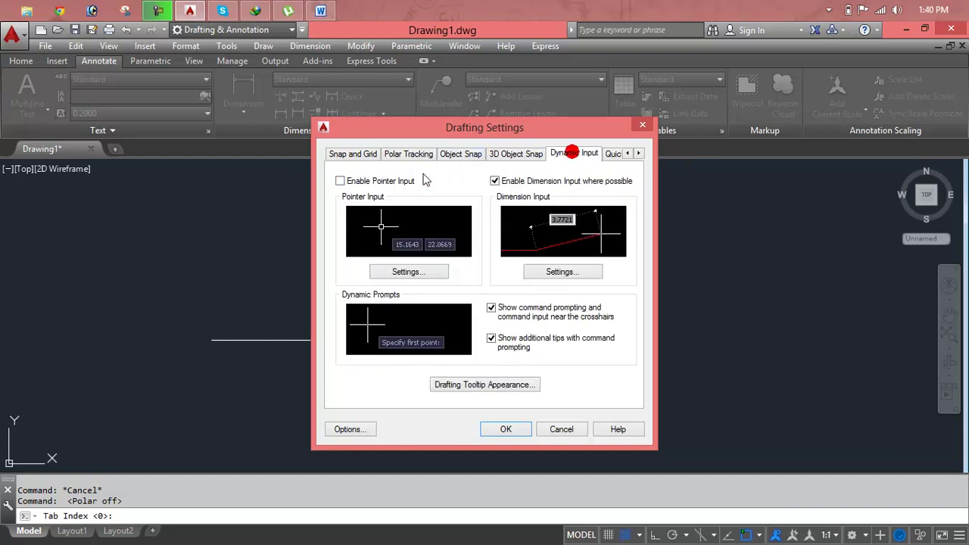
left_click(359, 181)
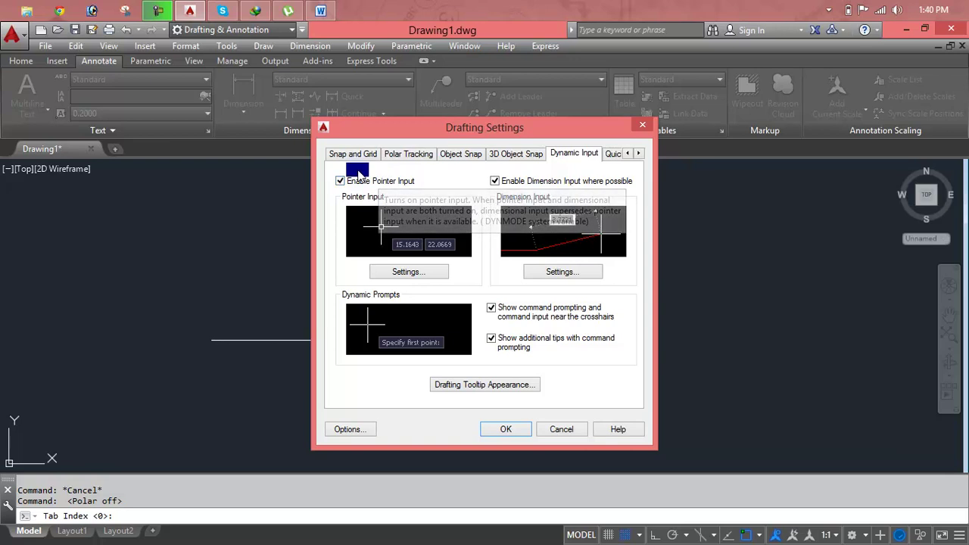
left_click(515, 430)
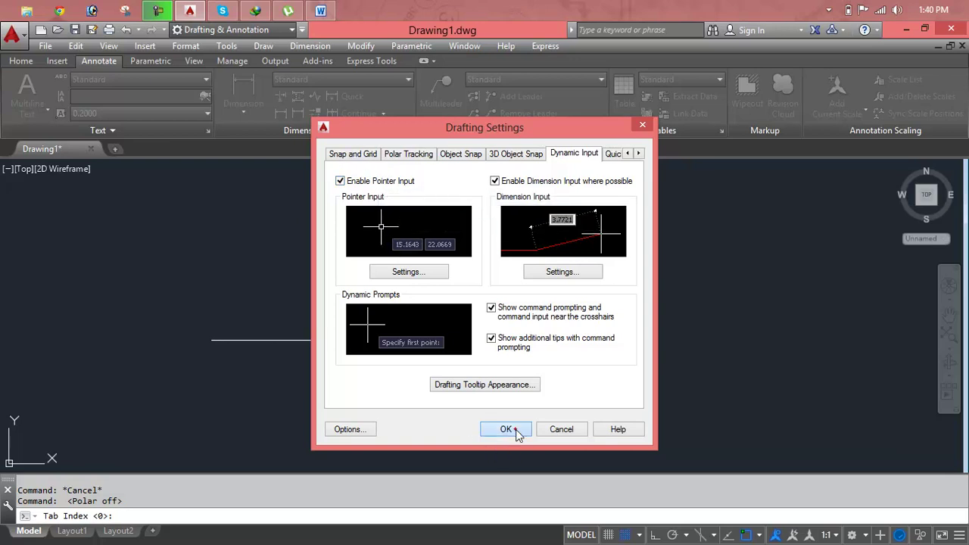
Uncheck Enable Dimension Input on the Dynamic Input tab, leaving pointer input on.
type("u")
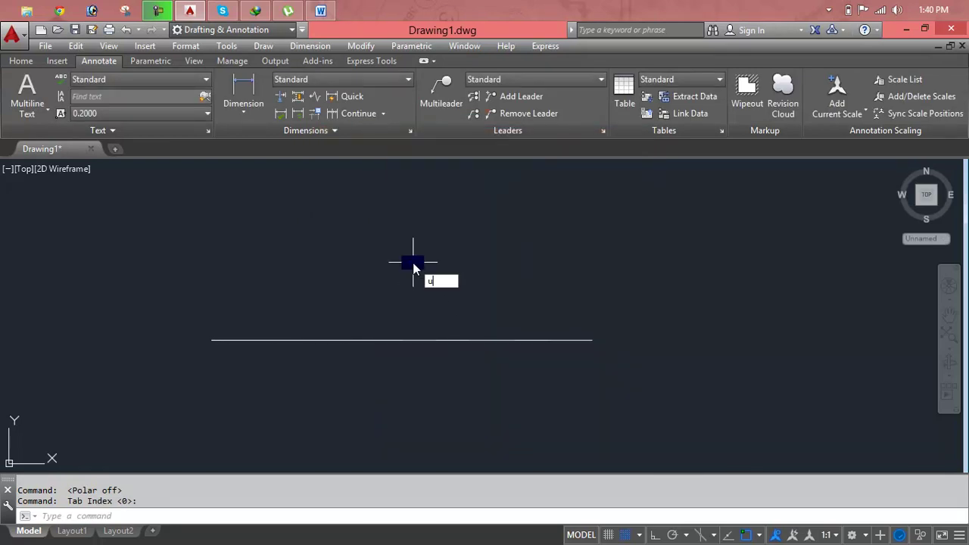
type("c")
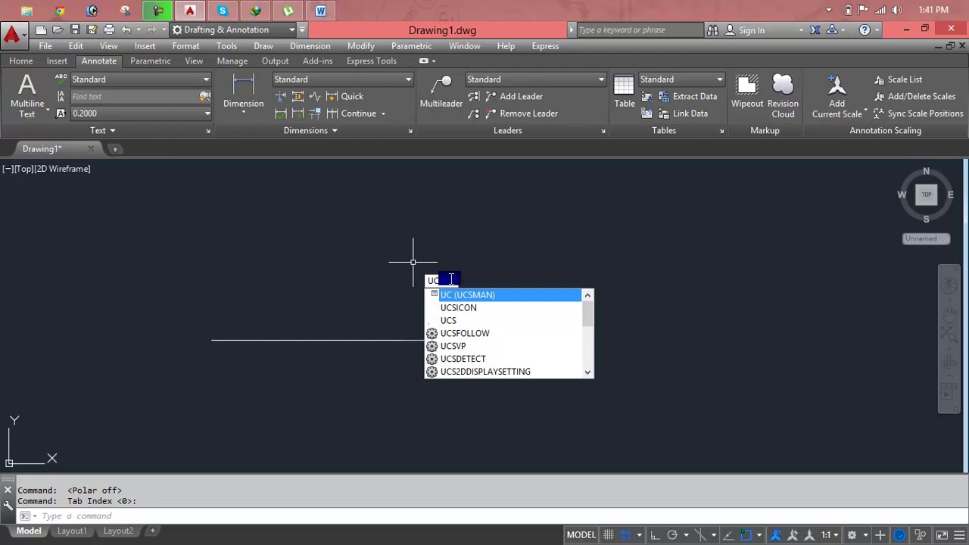
key("Escape")
key("Escape")
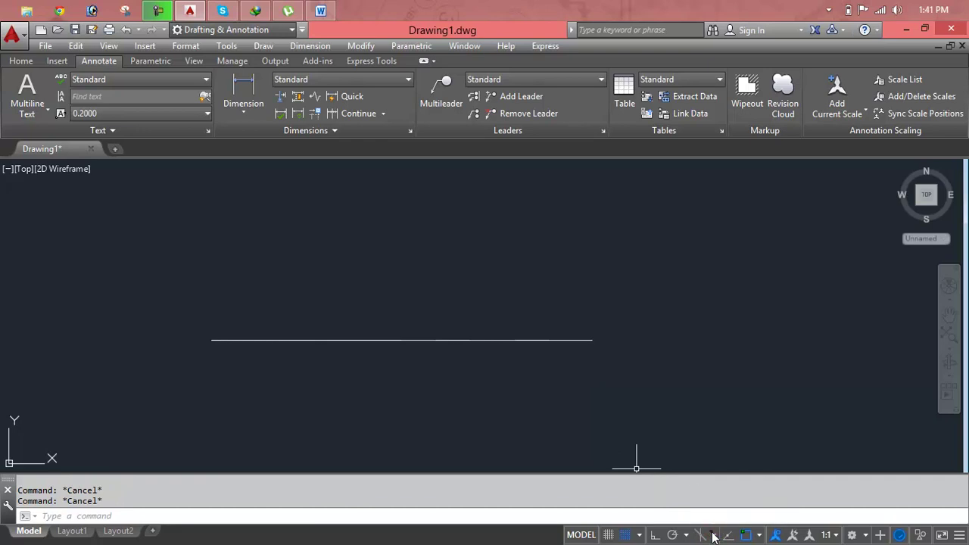
left_click(712, 536)
left_click(690, 534)
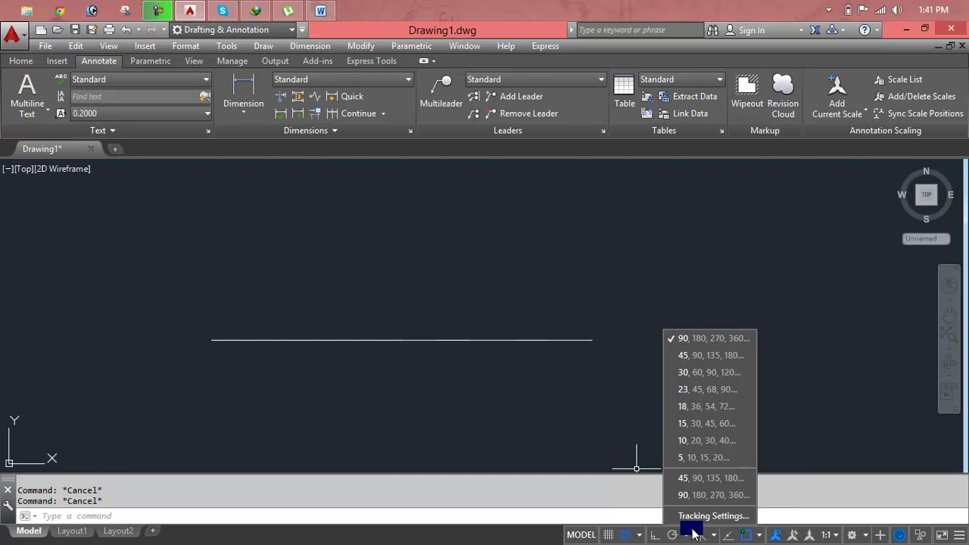
left_click(697, 516)
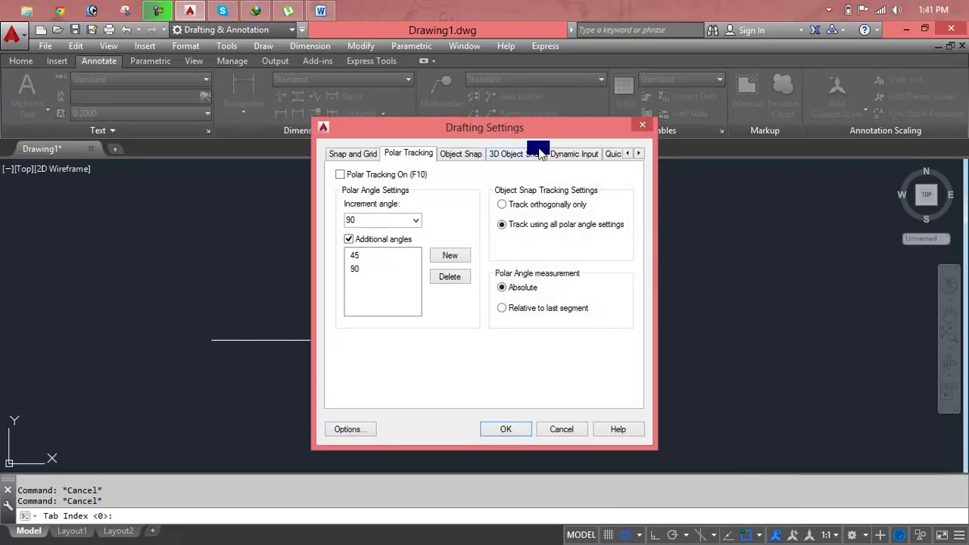
left_click(556, 153)
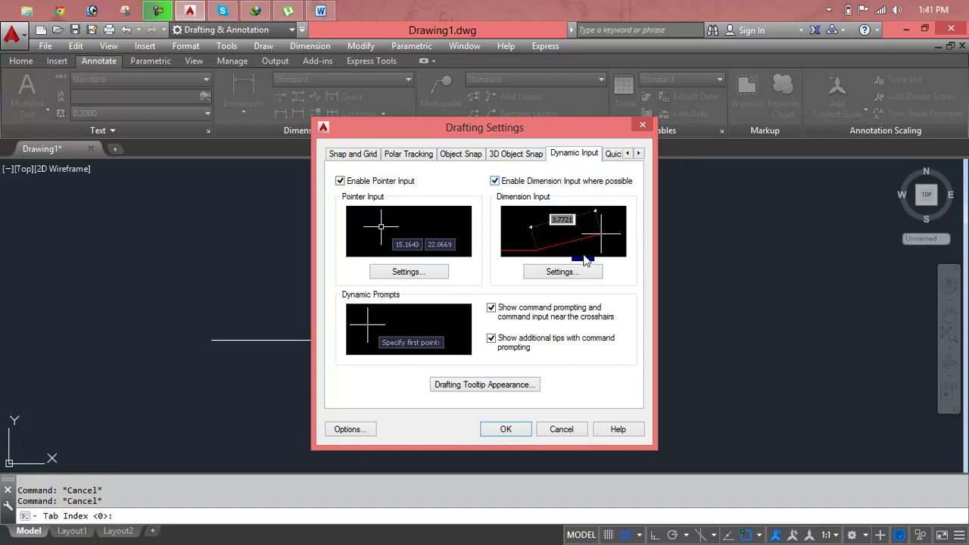
left_click(521, 430)
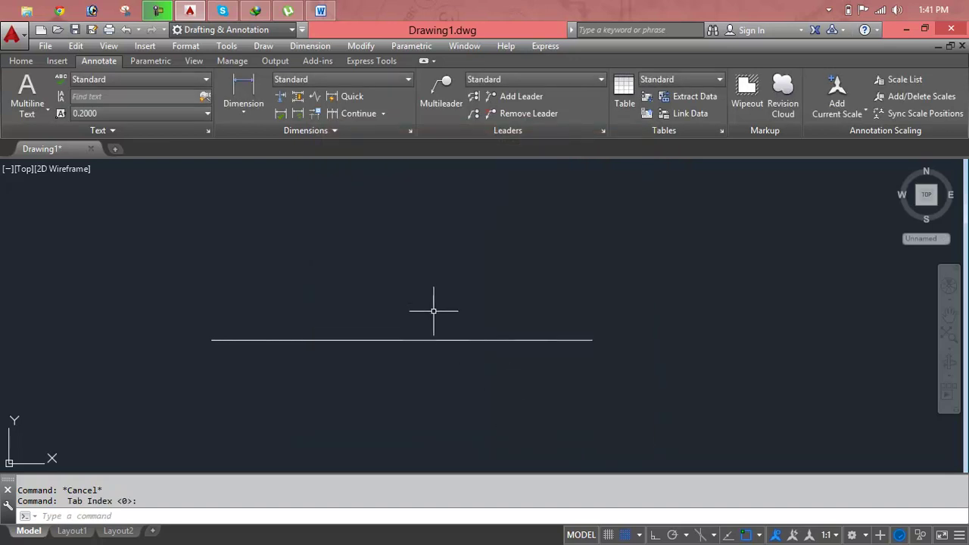
Draw a trial 10-unit line, then select and delete it.
type("l")
key("Return")
left_click(395, 308)
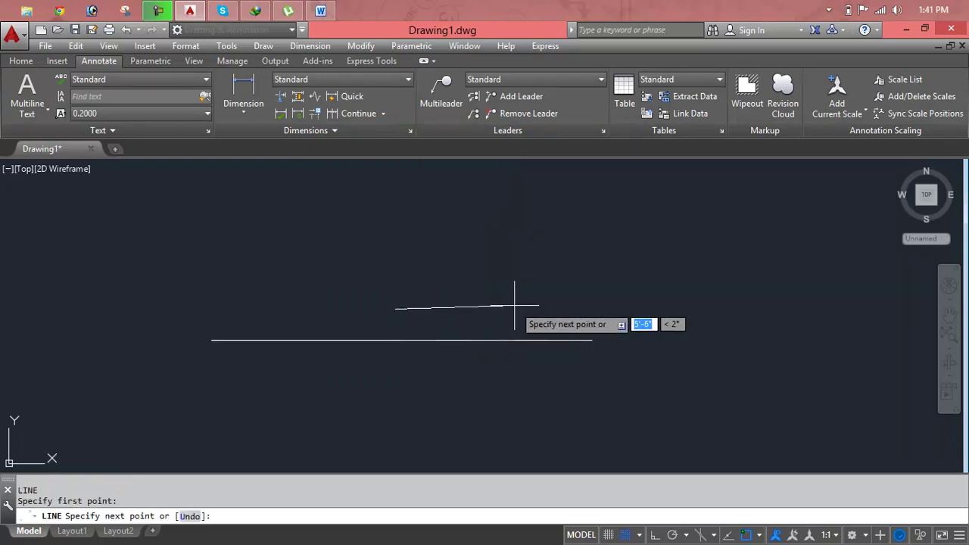
type("10")
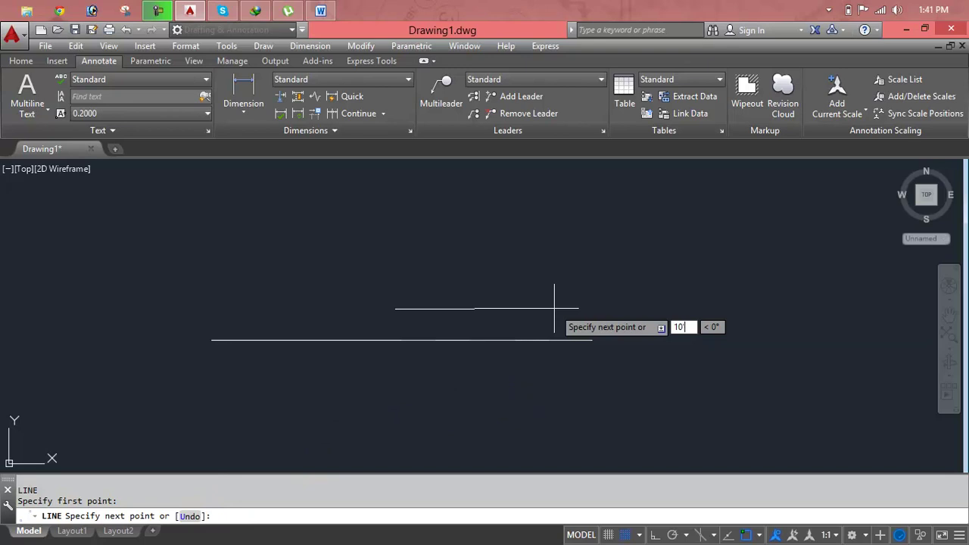
key("Return")
key("Escape")
left_click(555, 308)
key("Delete")
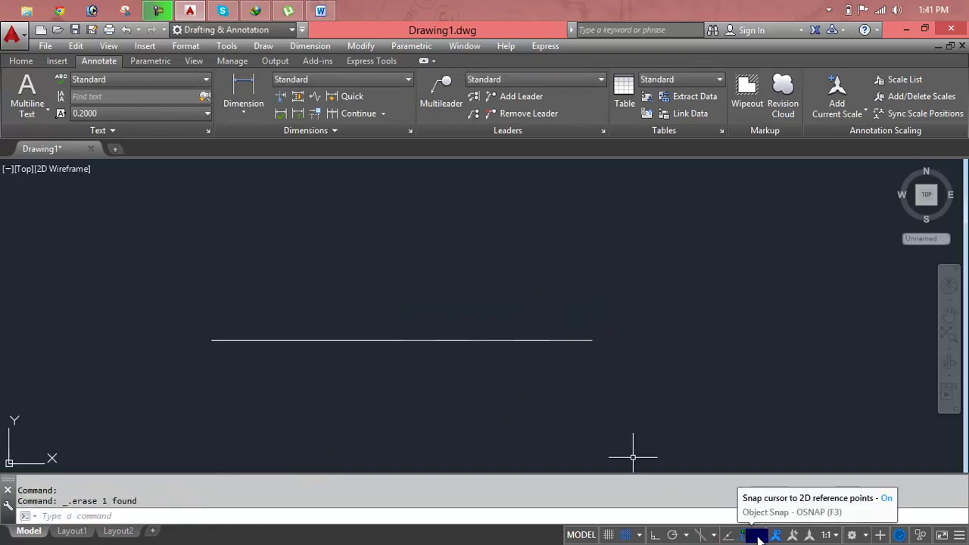
Turn object snapping on, then start and cancel a test line.
left_click(760, 537)
key("Return")
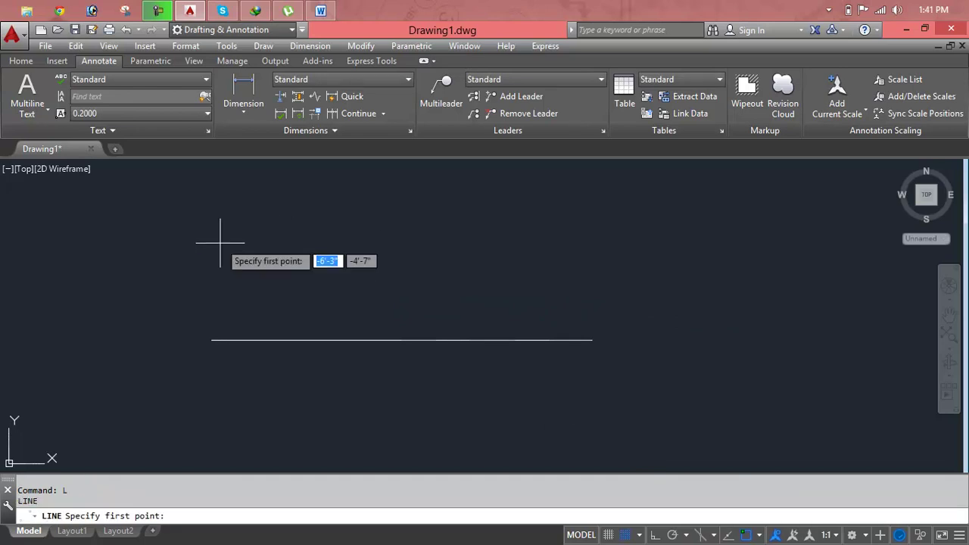
left_click(220, 243)
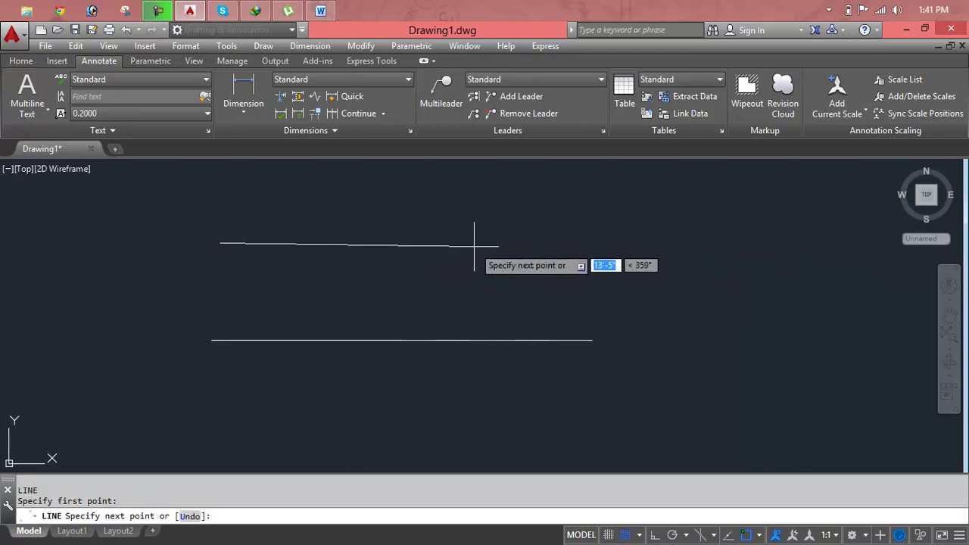
key("Escape")
key("Escape")
key("Escape")
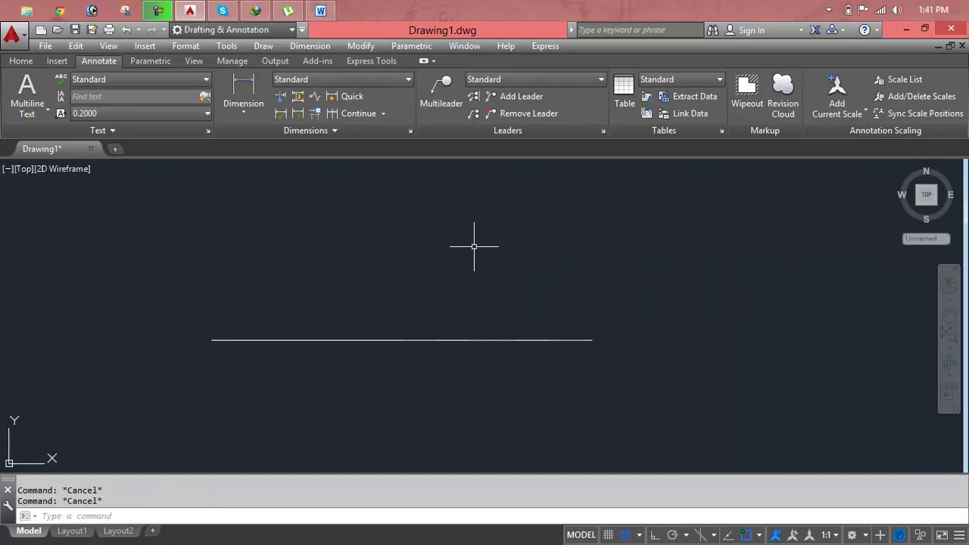
Review the Dynamic Input settings in Drafting Settings, then begin a new line.
left_click(706, 537)
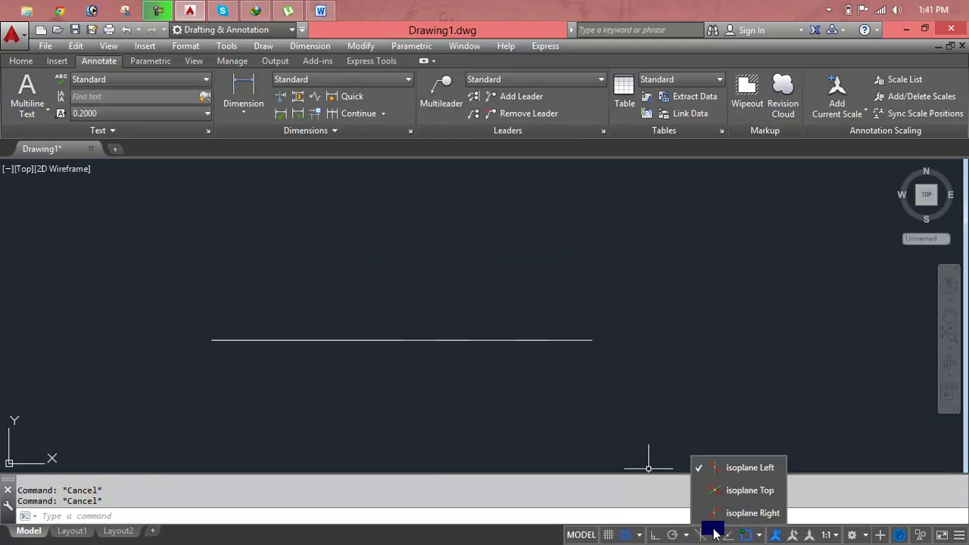
left_click(686, 536)
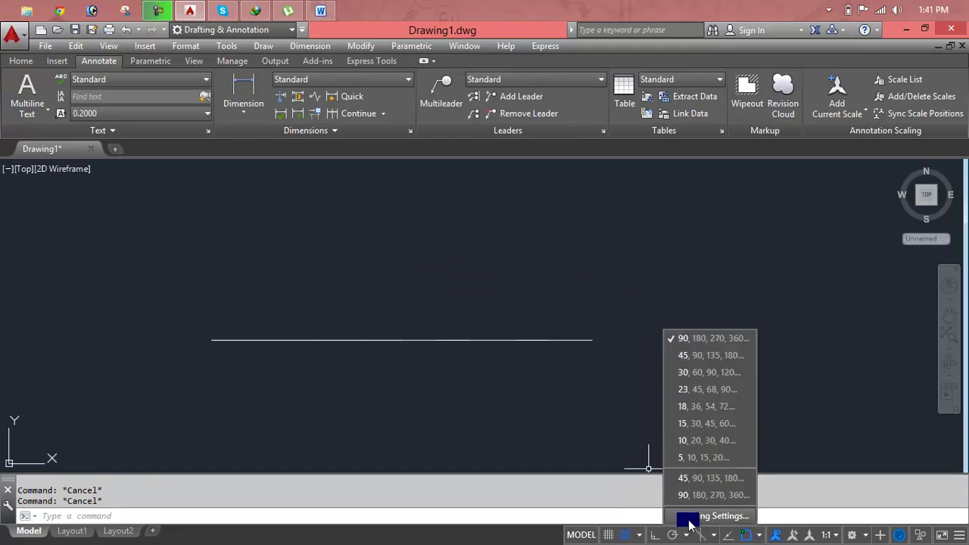
left_click(689, 515)
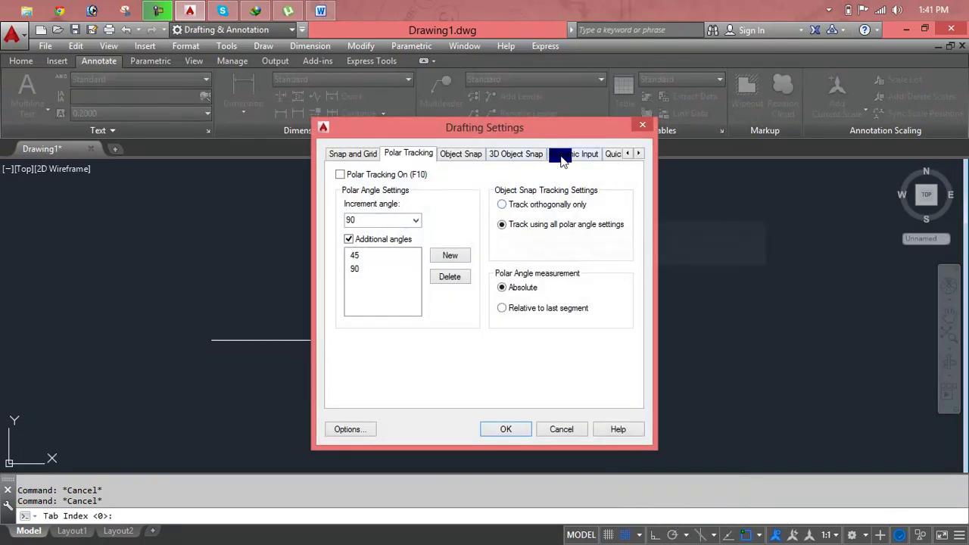
left_click(560, 155)
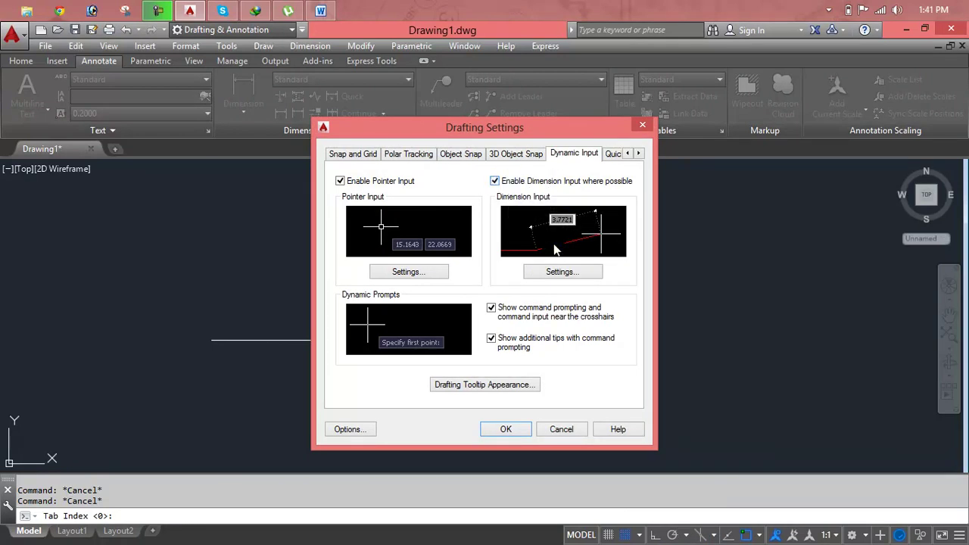
left_click(521, 432)
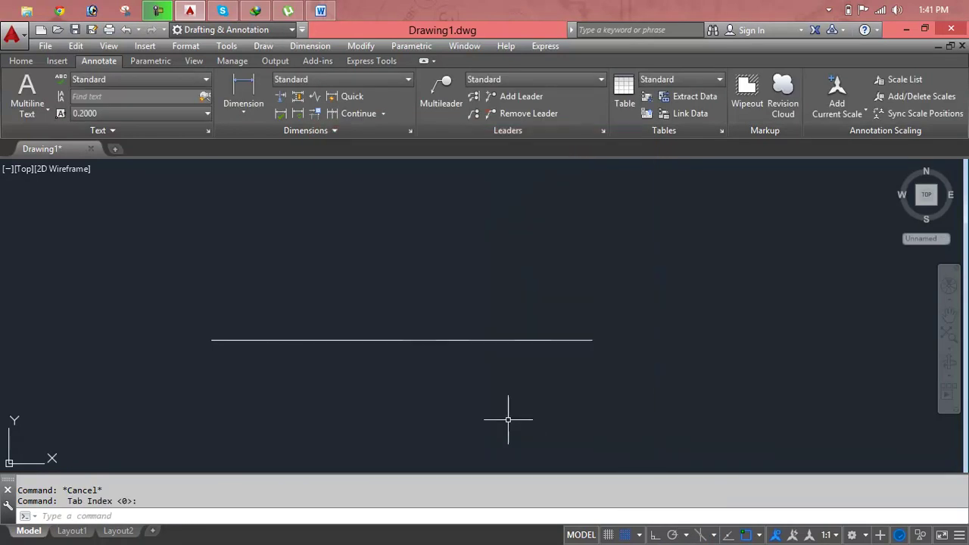
type("l")
key("Return")
left_click(264, 290)
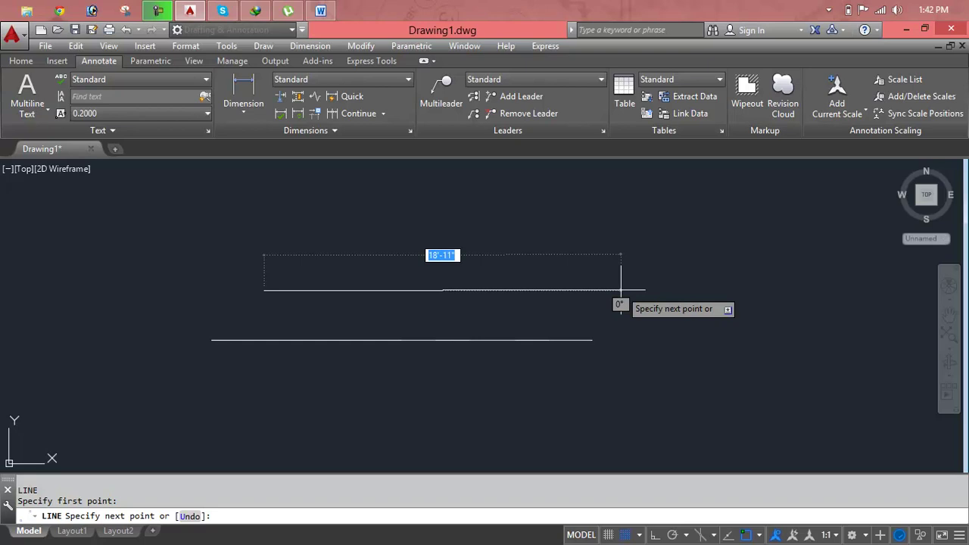
key("Escape")
key("Escape")
key("Escape")
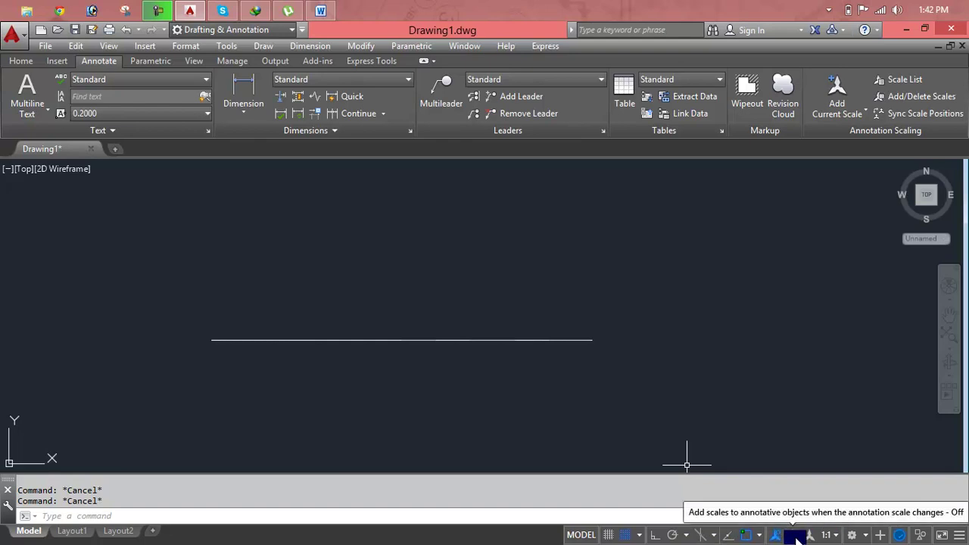
Turn on Annotation AutoScale and switch to the 3D Modeling workspace.
left_click(794, 536)
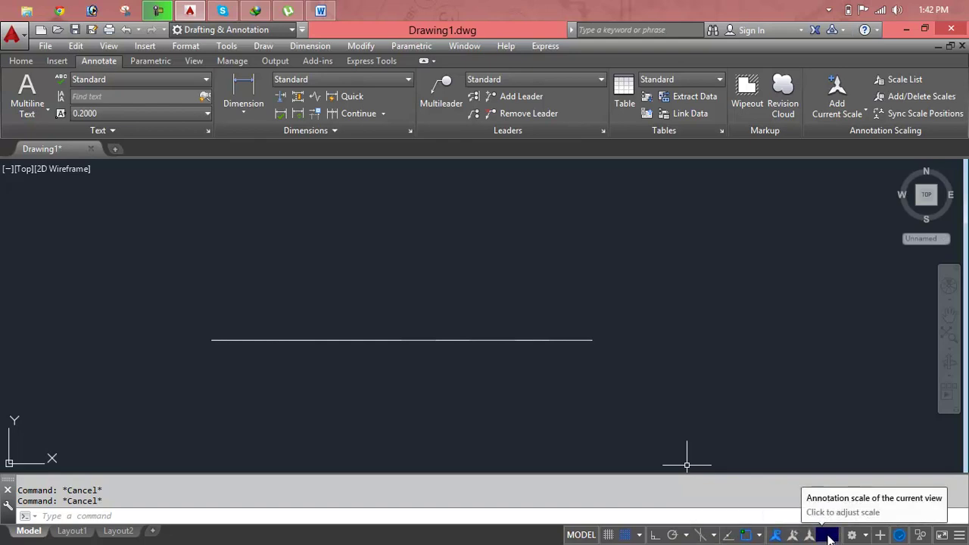
left_click(867, 536)
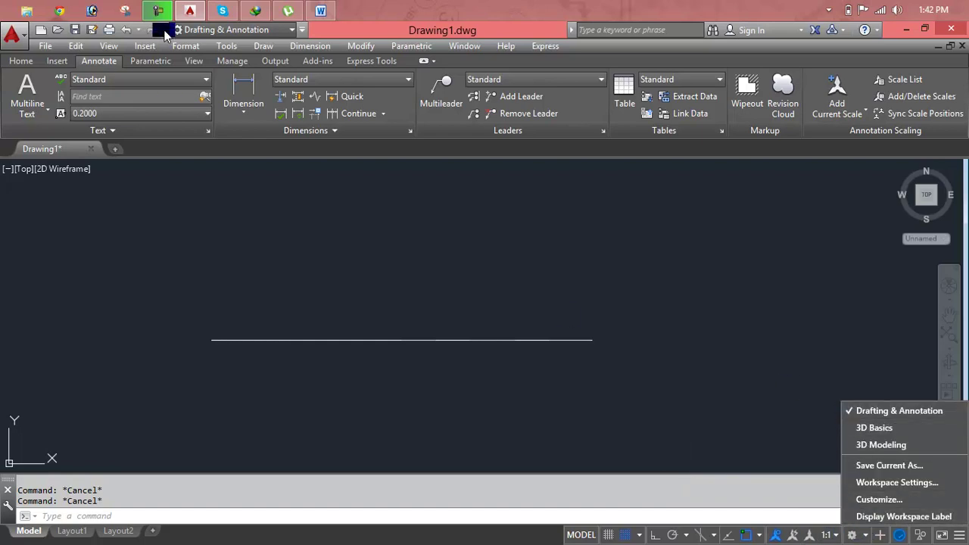
left_click(871, 443)
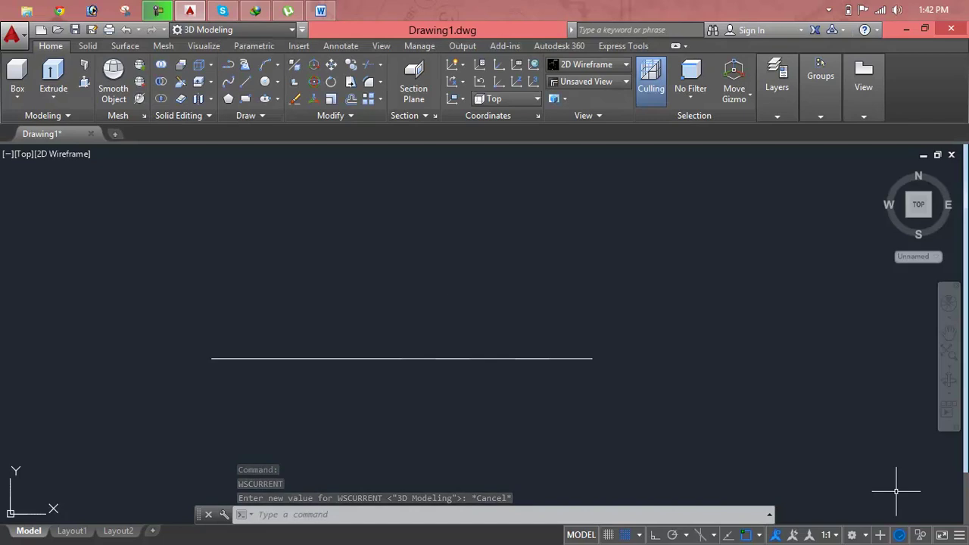
Switch back to Drafting & Annotation and show the workspace list again.
left_click(866, 536)
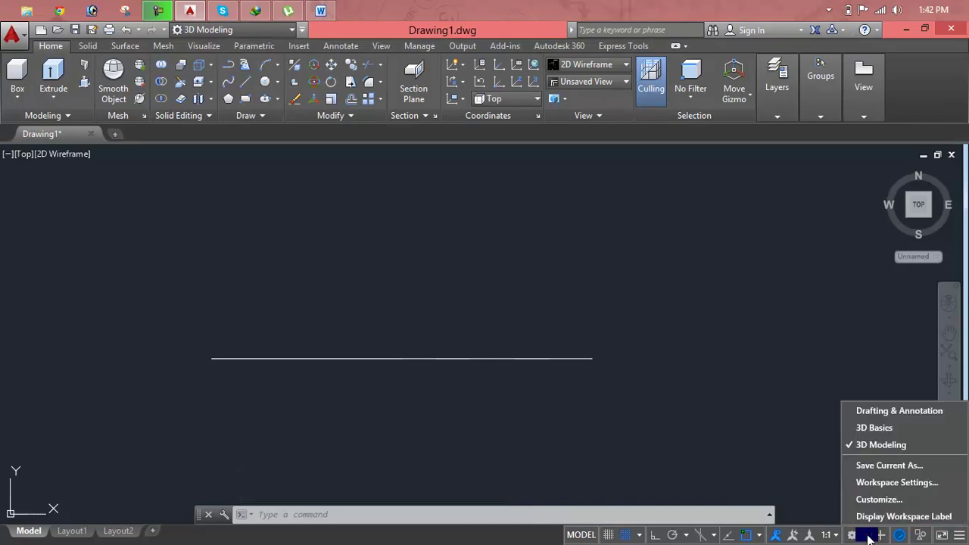
left_click(869, 410)
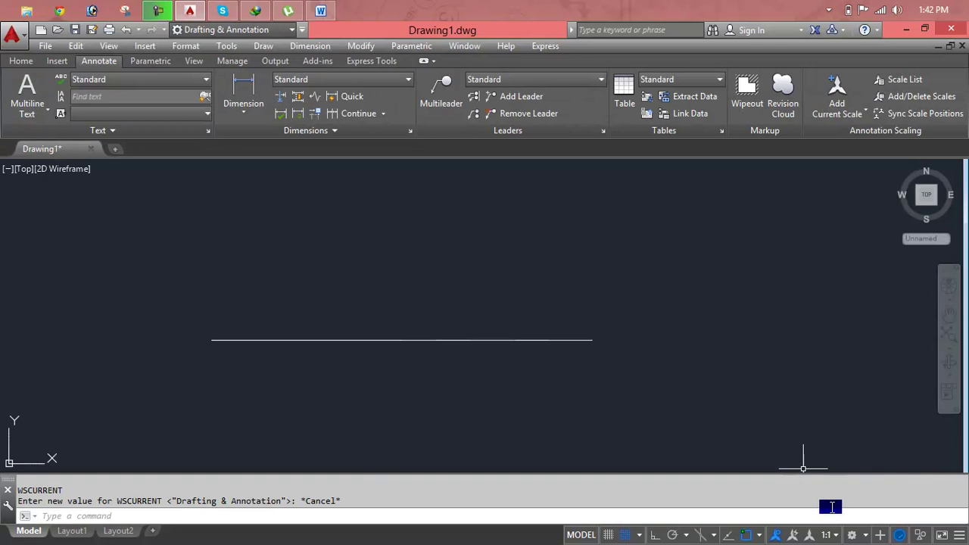
left_click(863, 539)
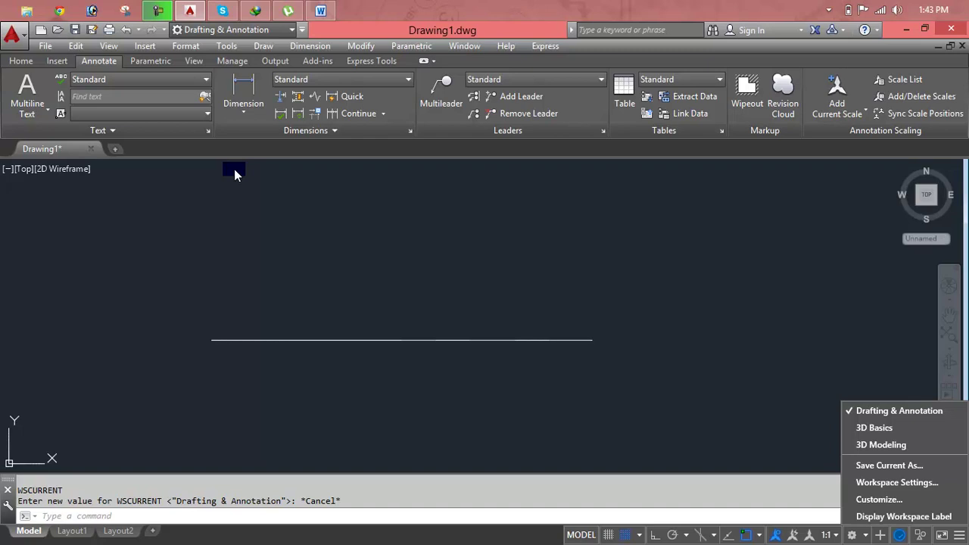
Dismiss the workspace list, leaving Drafting & Annotation current over the empty drawing area.
left_click(158, 10)
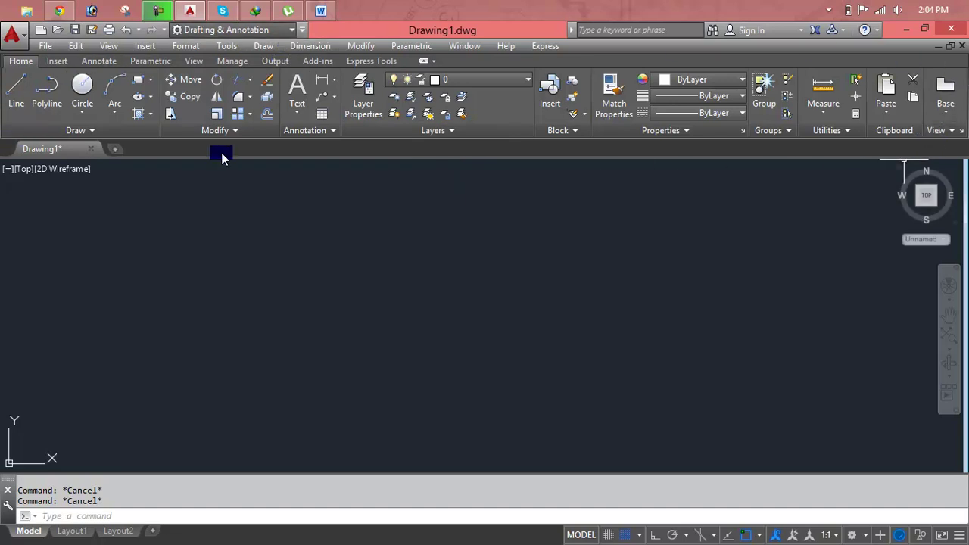
left_click(293, 30)
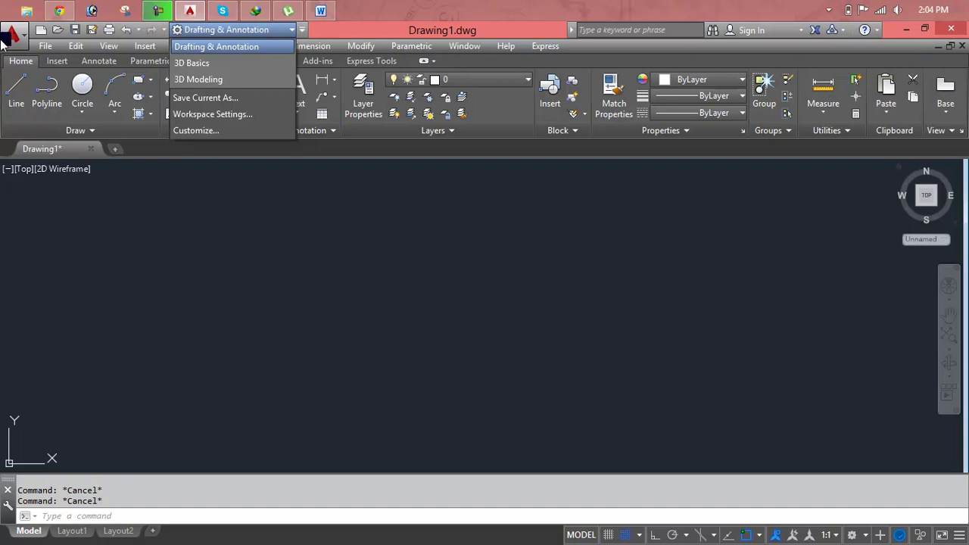
left_click(659, 208)
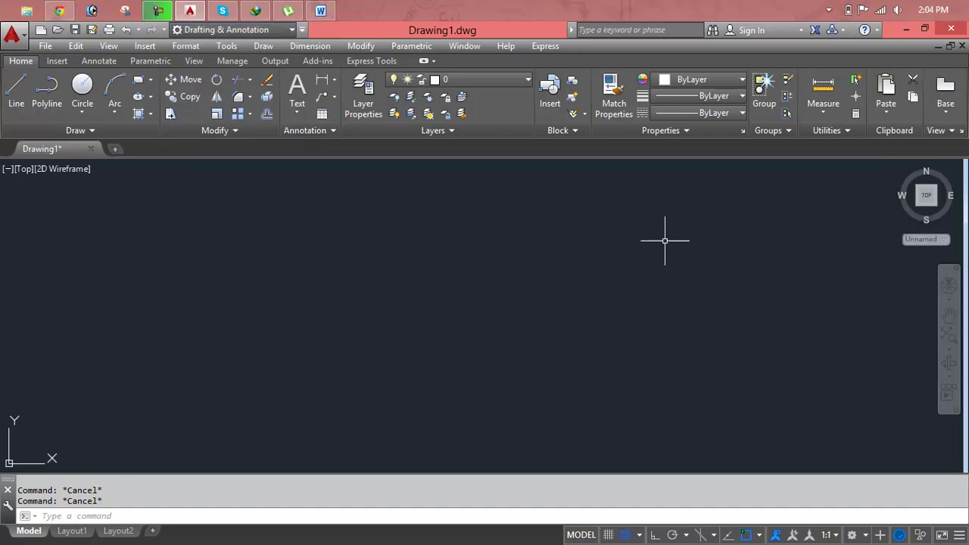
left_click(833, 535)
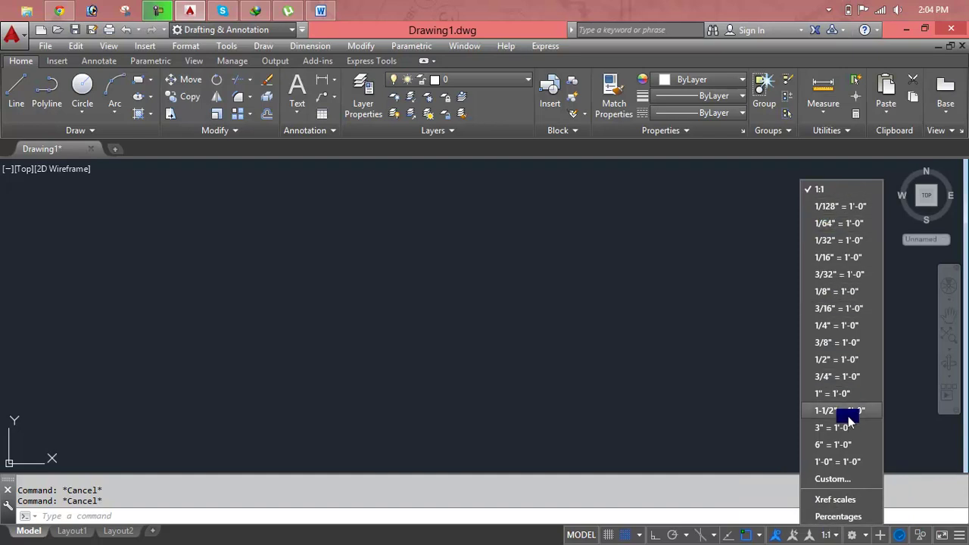
left_click(861, 535)
left_click(864, 536)
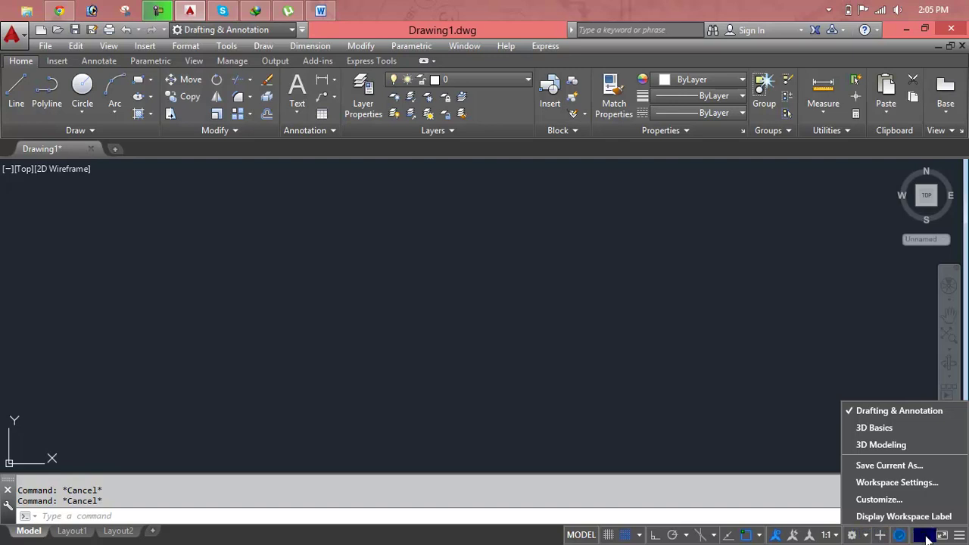
left_click(959, 536)
left_click(958, 536)
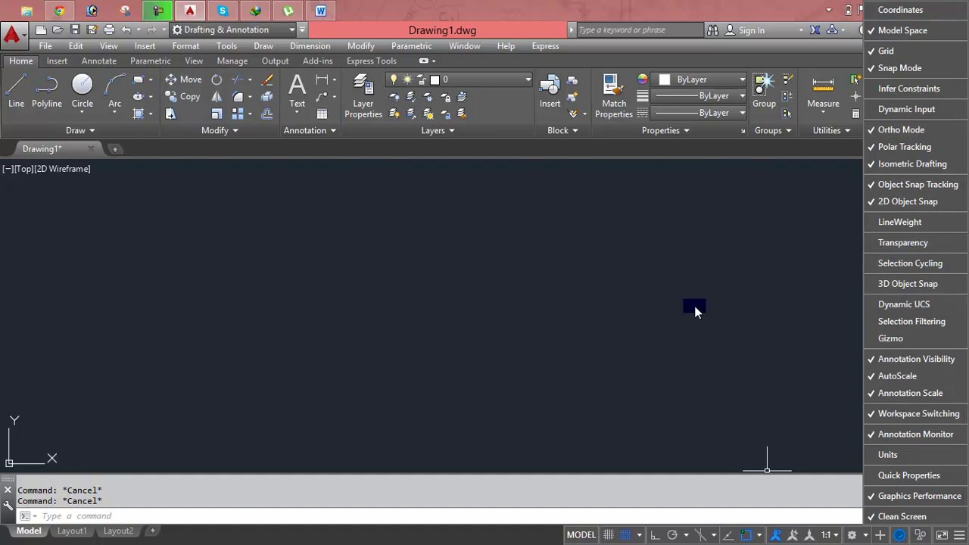
left_click(694, 306)
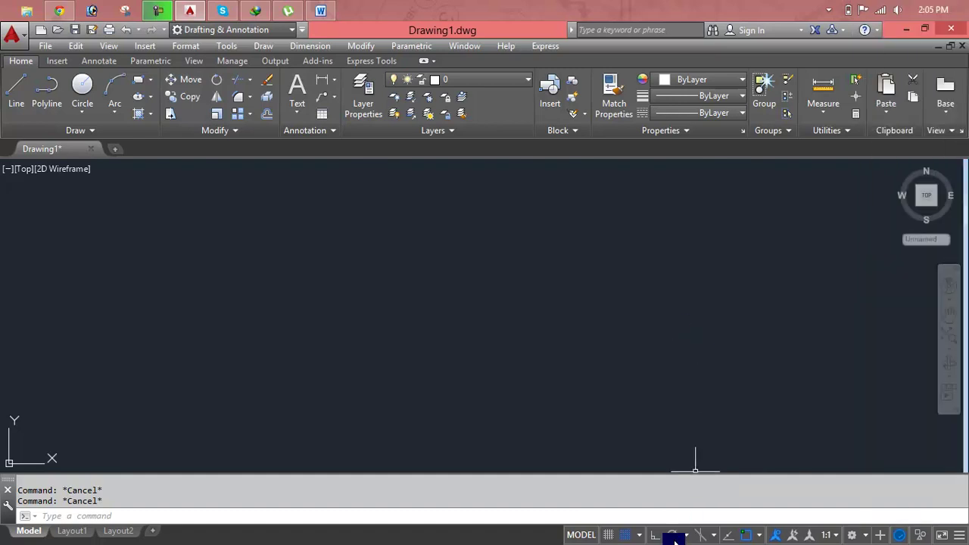
Open Drafting Settings from polar tracking, browse its tabs to Selection Cycling, and launch Options.
right_click(675, 538)
left_click(697, 524)
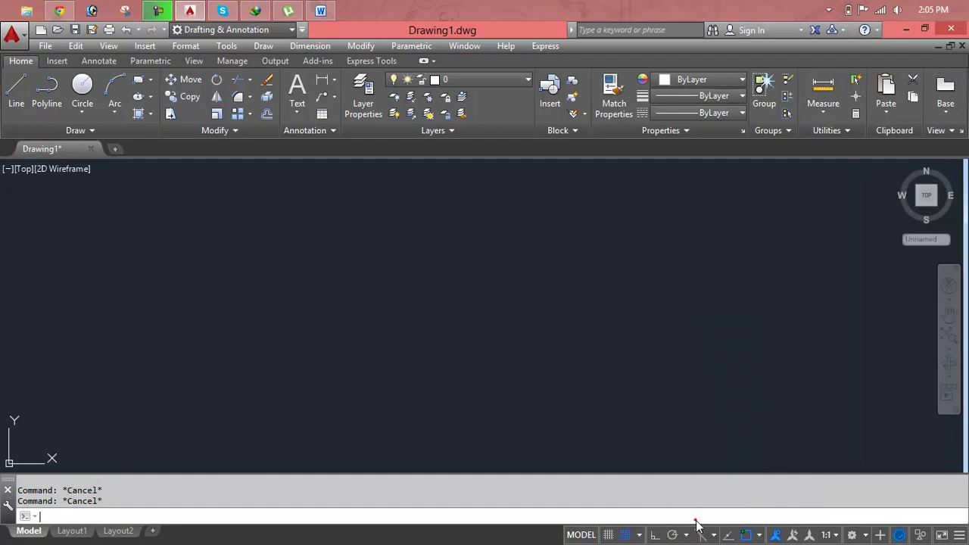
left_click(444, 153)
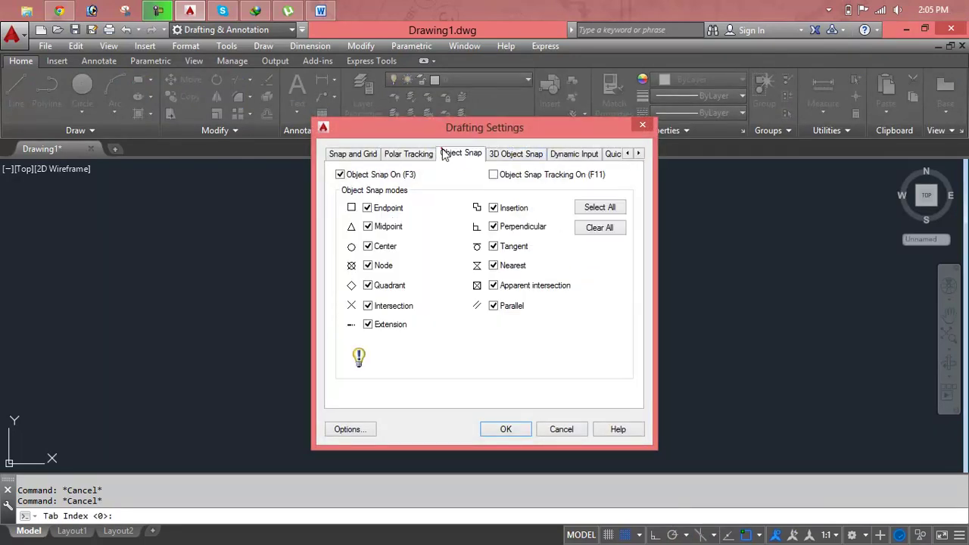
left_click(498, 154)
left_click(568, 155)
left_click(605, 154)
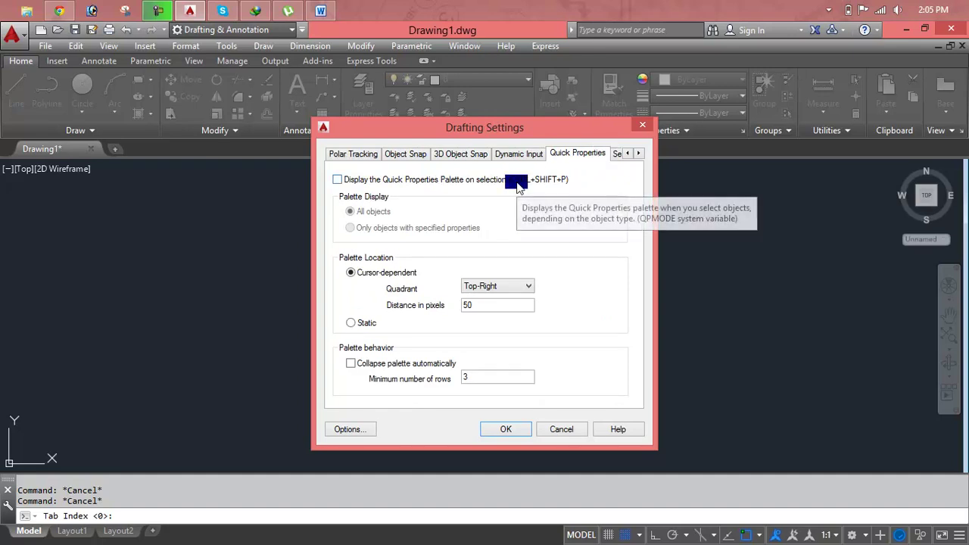
left_click(618, 154)
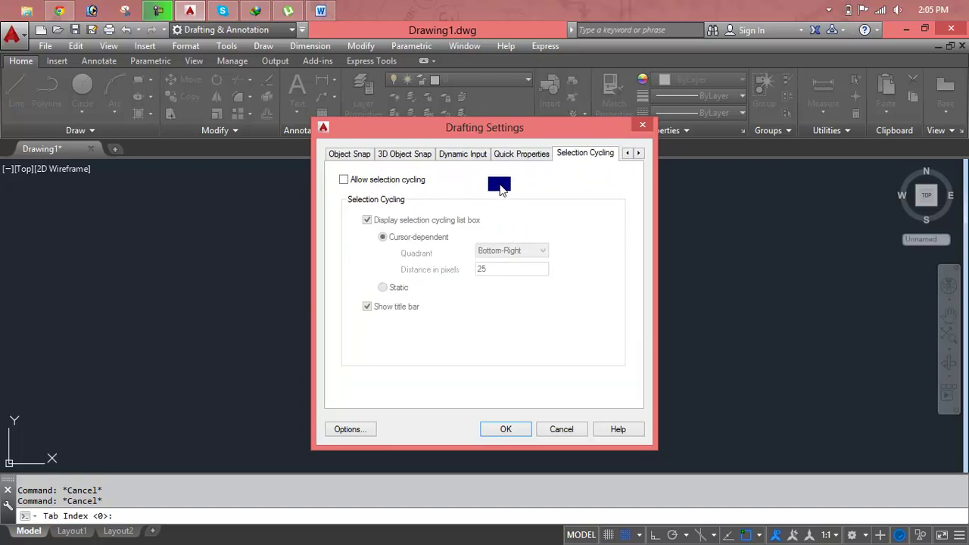
left_click(356, 430)
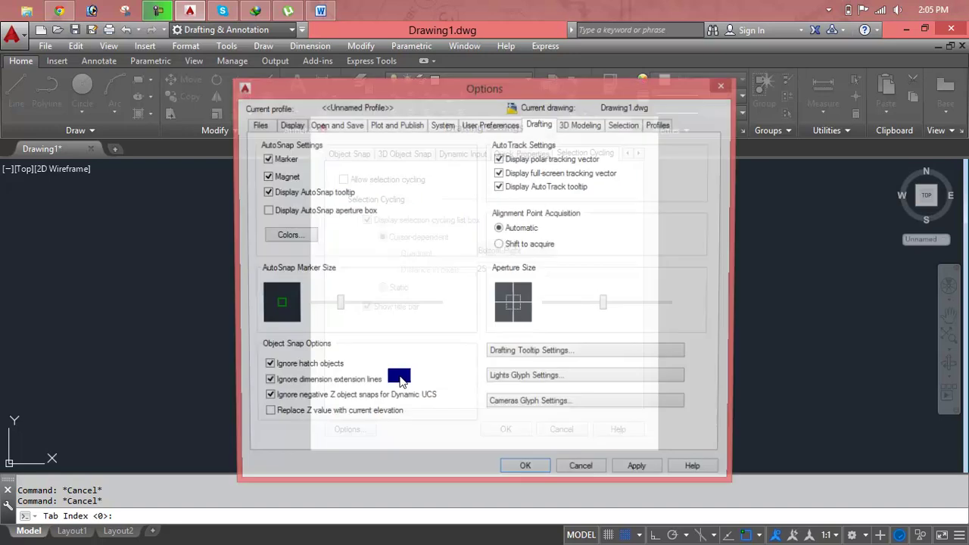
Browse the Options tabs, trying the AutoSnap marker size slider on the Drafting tab.
left_click(572, 128)
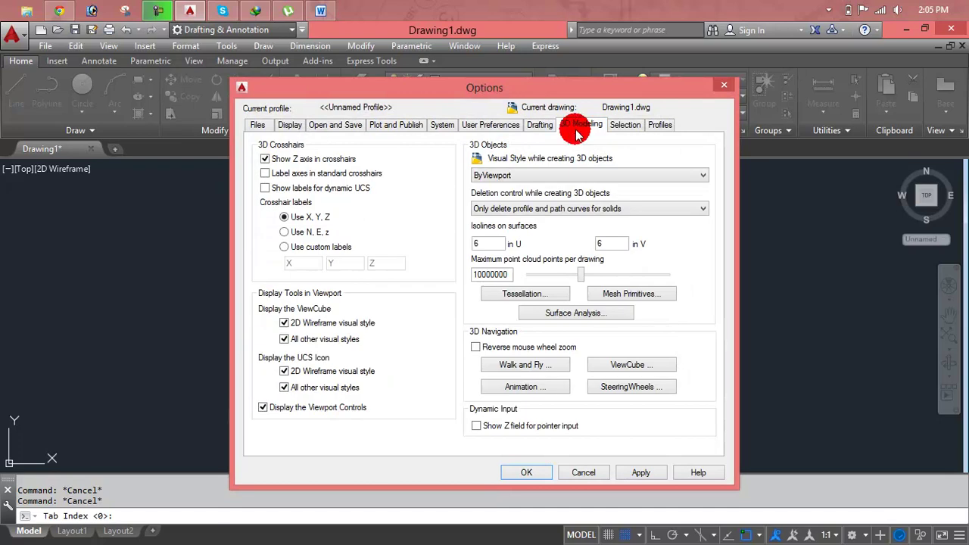
left_click(546, 127)
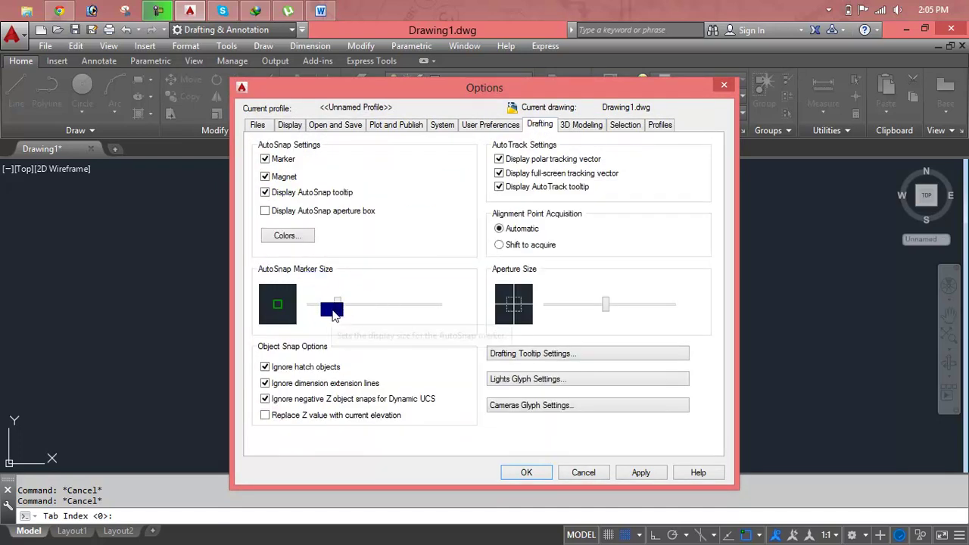
mouse_move(339, 314)
left_mouse_down()
mouse_move(510, 307)
mouse_move(514, 282)
mouse_move(619, 319)
mouse_move(712, 317)
left_mouse_up()
left_click(481, 126)
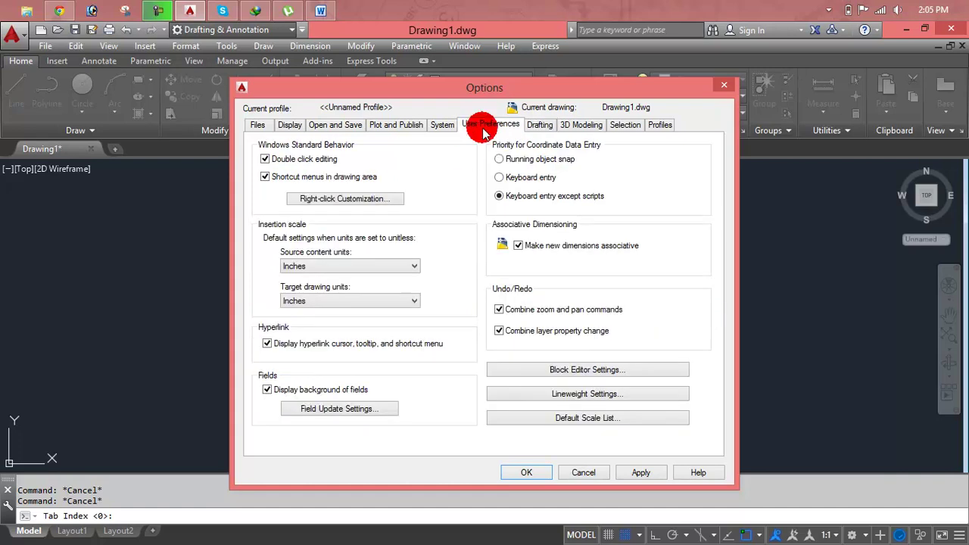
left_click(426, 126)
left_click(397, 125)
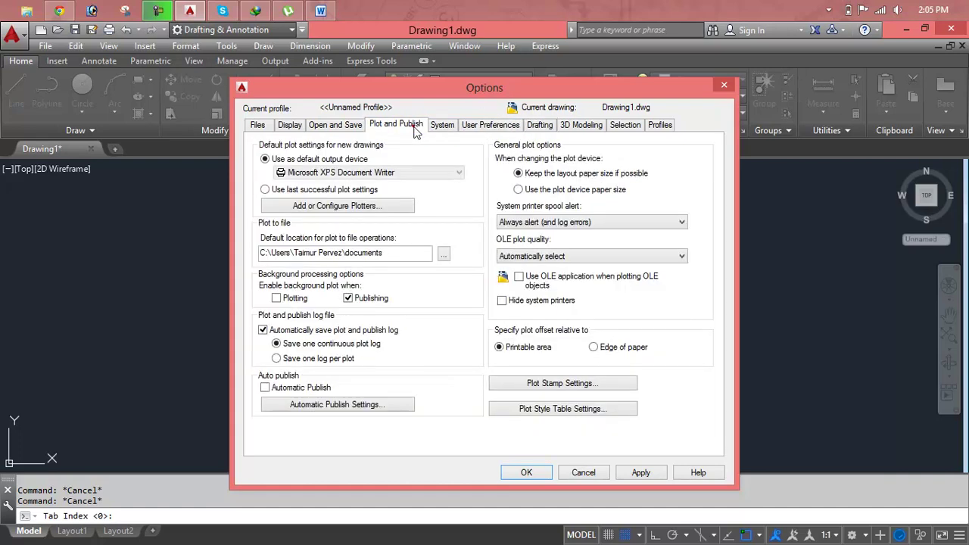
left_click(334, 129)
left_click(290, 128)
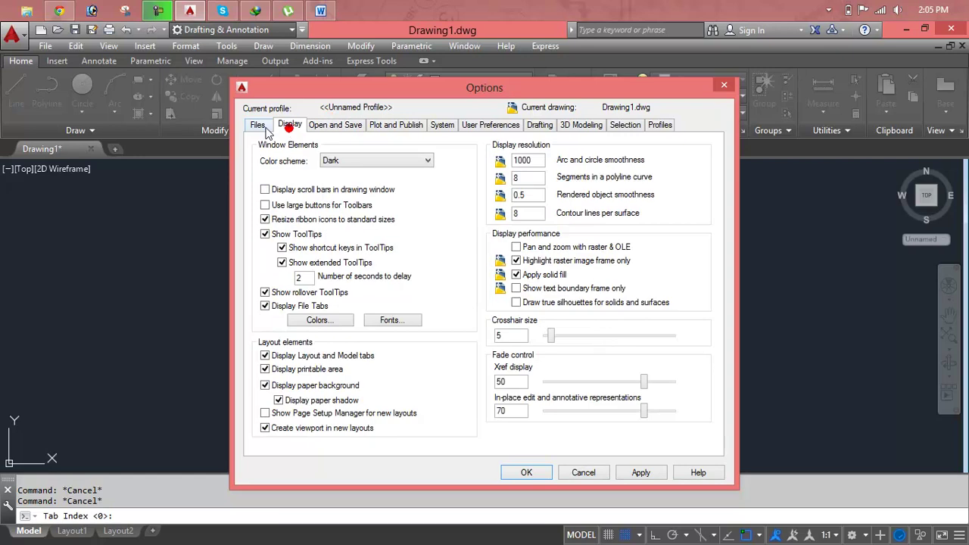
left_click(261, 126)
left_click(653, 127)
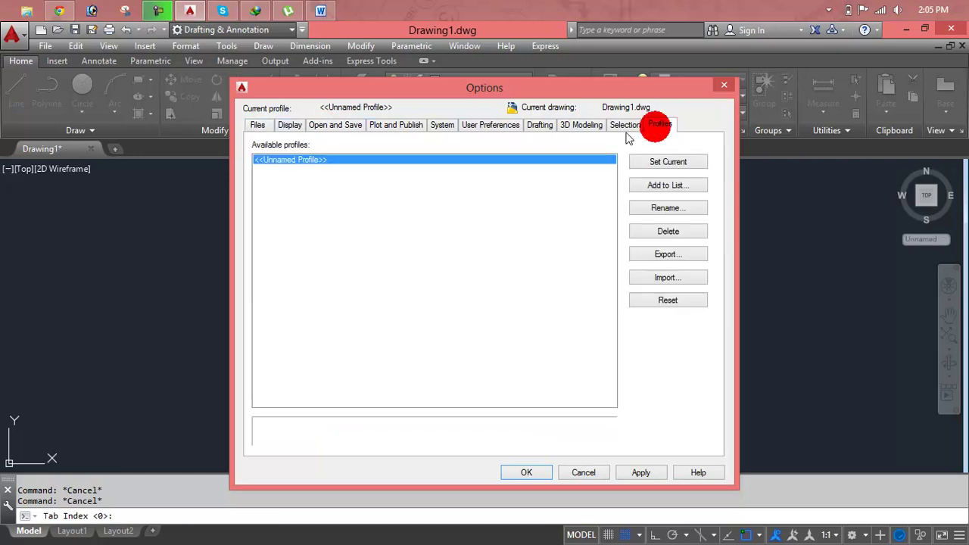
left_click(624, 127)
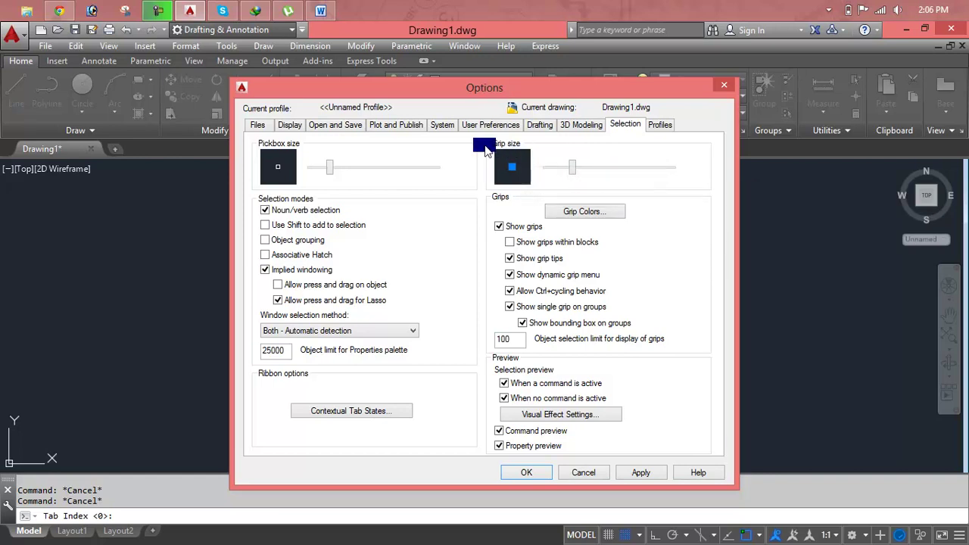
On the Selection tab, enlarge the grip and pickbox sizes, then close Options.
left_click_drag(573, 170, 635, 184)
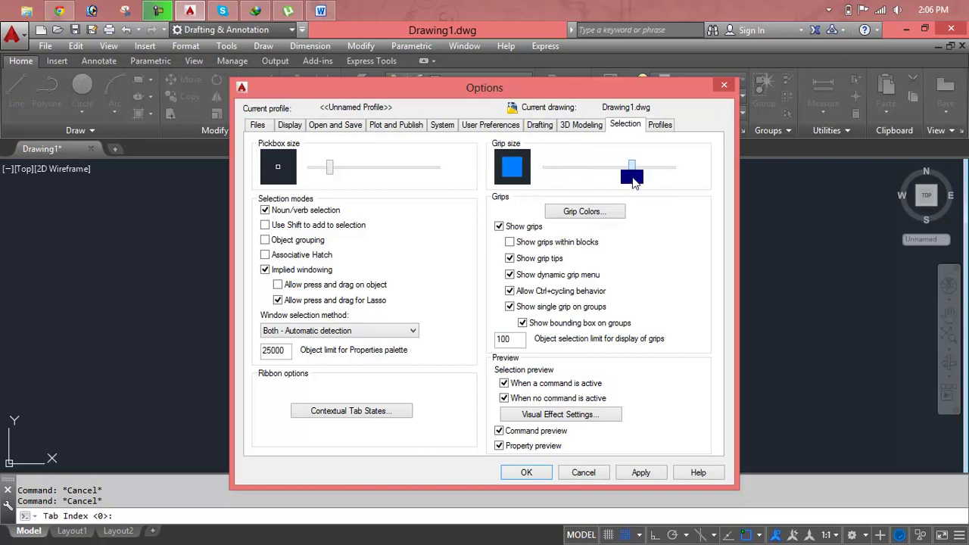
left_click(334, 168)
left_click(371, 168)
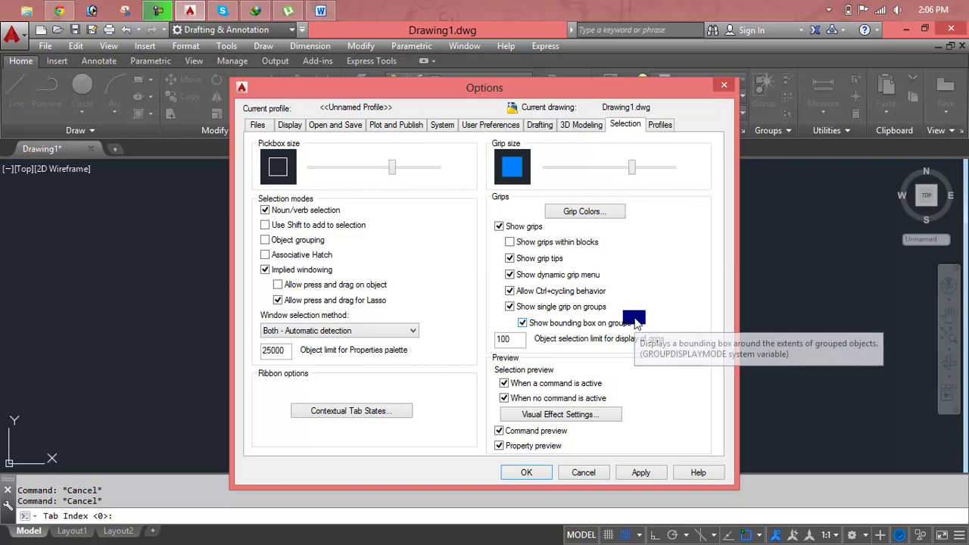
left_click(724, 86)
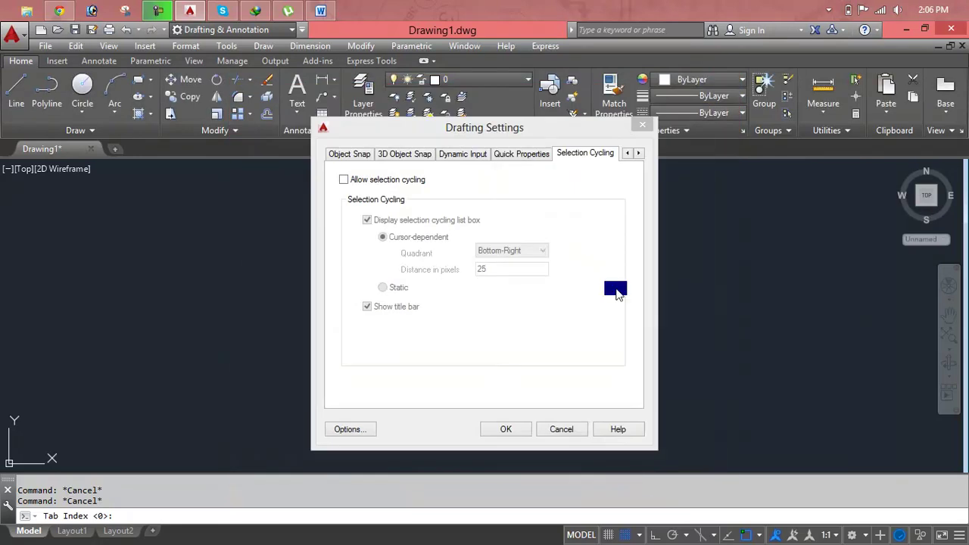
Close Drafting Settings and cancel the pending Tab Index prompt with Esc.
left_click(653, 127)
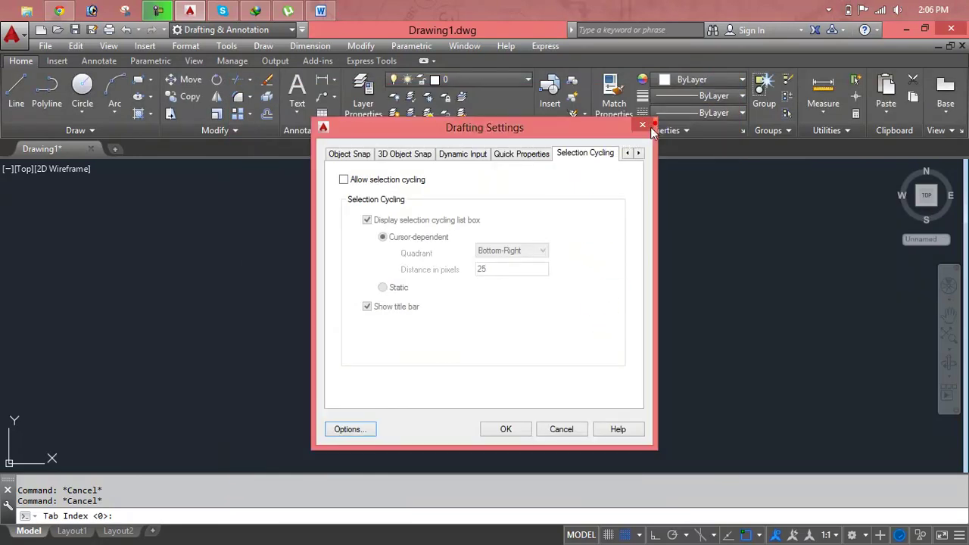
left_click(646, 127)
key("Escape")
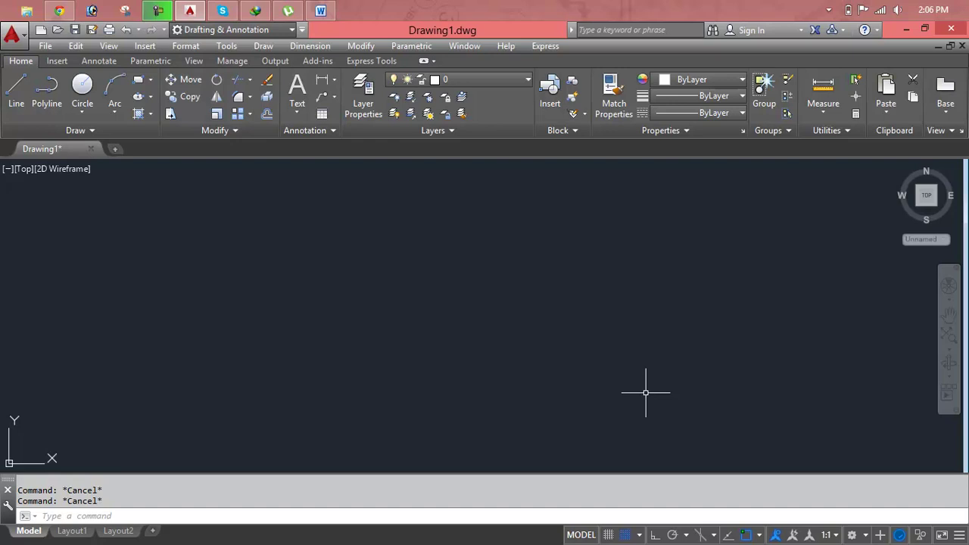
Run RIBBONCLOSE from the RIBBON autocomplete list to hide the ribbon.
type("HI")
type("DEru")
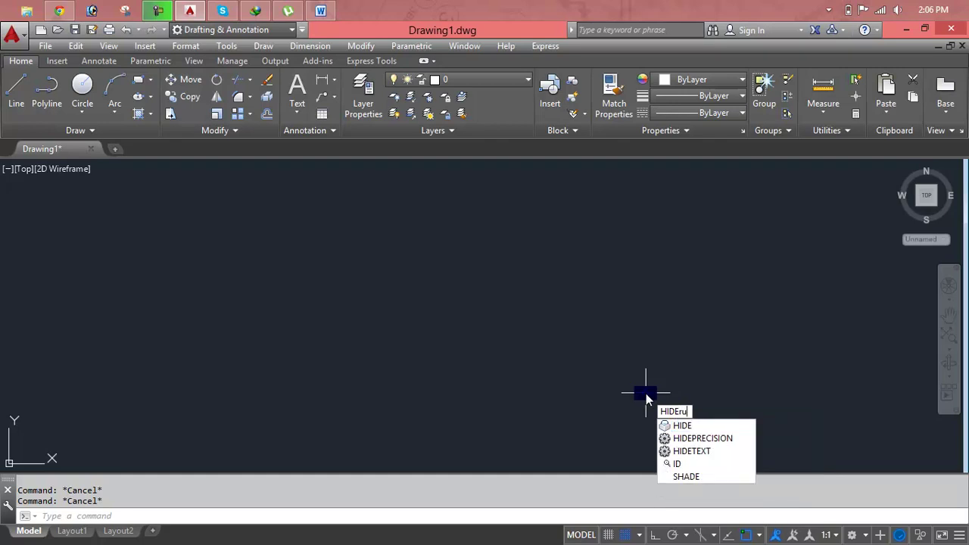
key("BackSpace")
key("BackSpace")
type("rubbo")
type("n")
key("BackSpace")
key("BackSpace")
key("BackSpace")
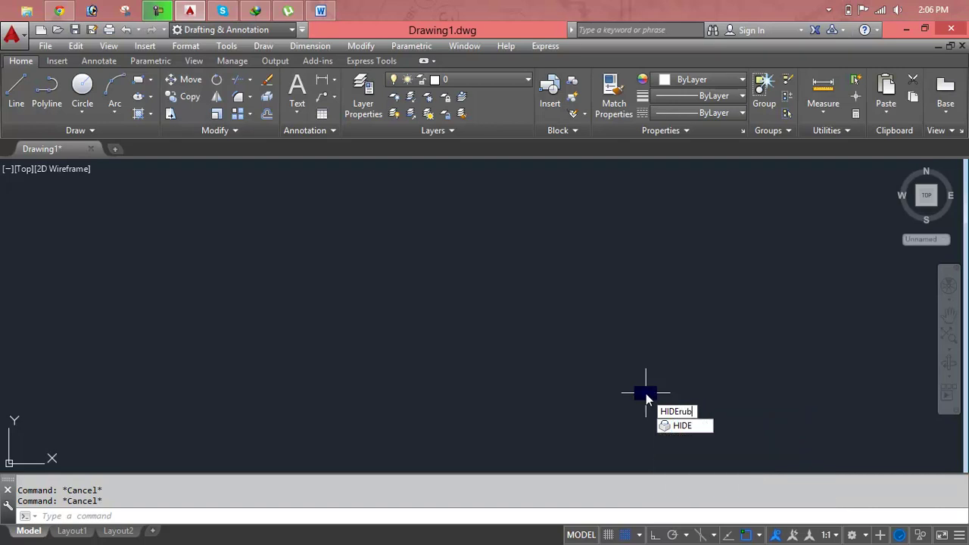
key("BackSpace")
key("BackSpace")
key("BackSpace")
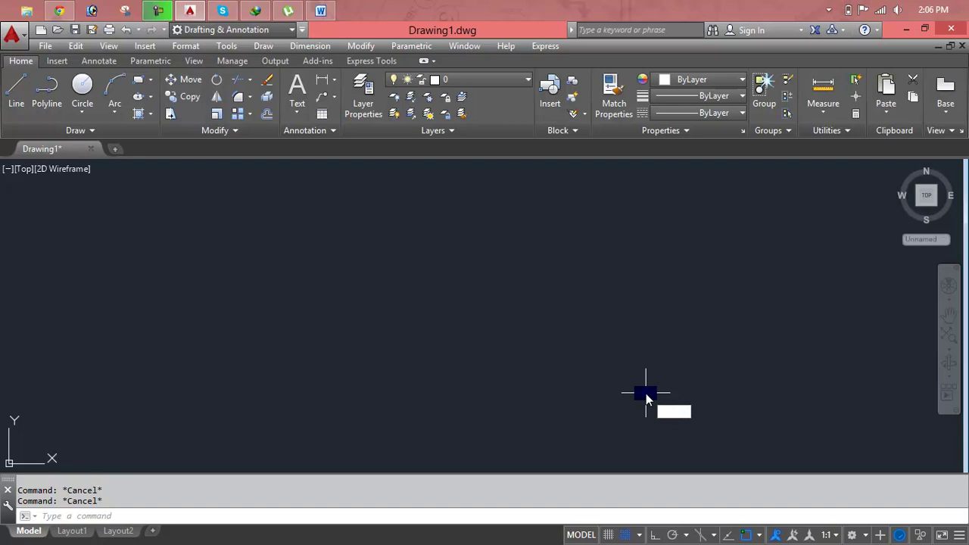
type("rRUbbo")
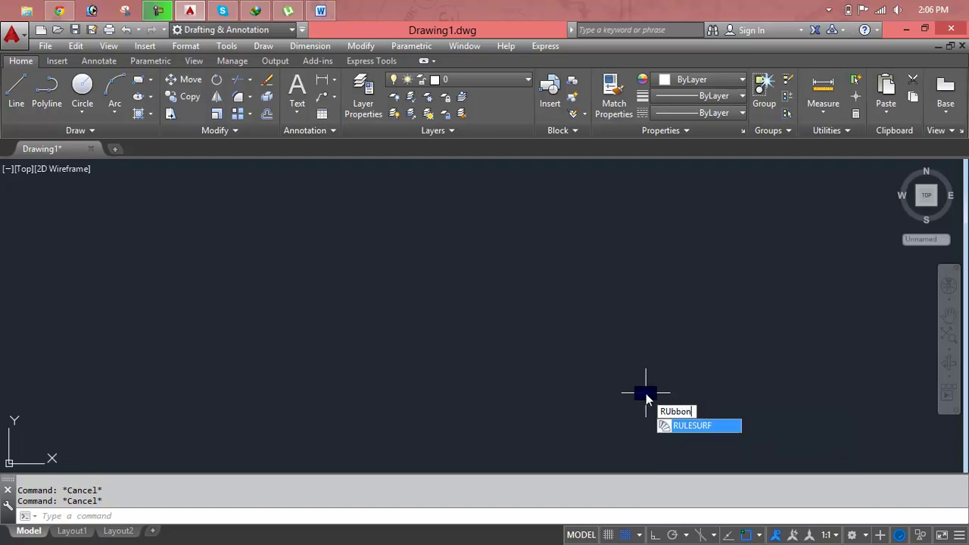
type("n")
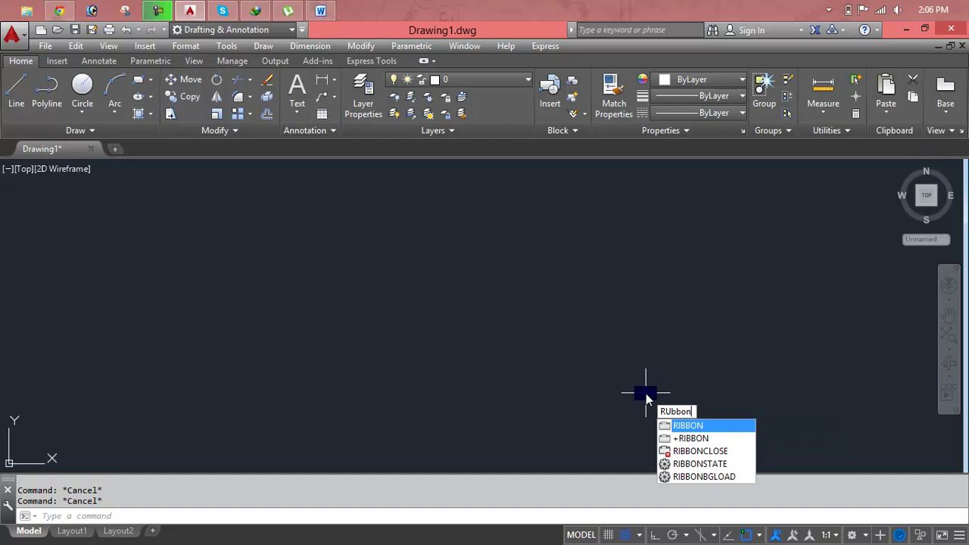
key("Down")
key("Down")
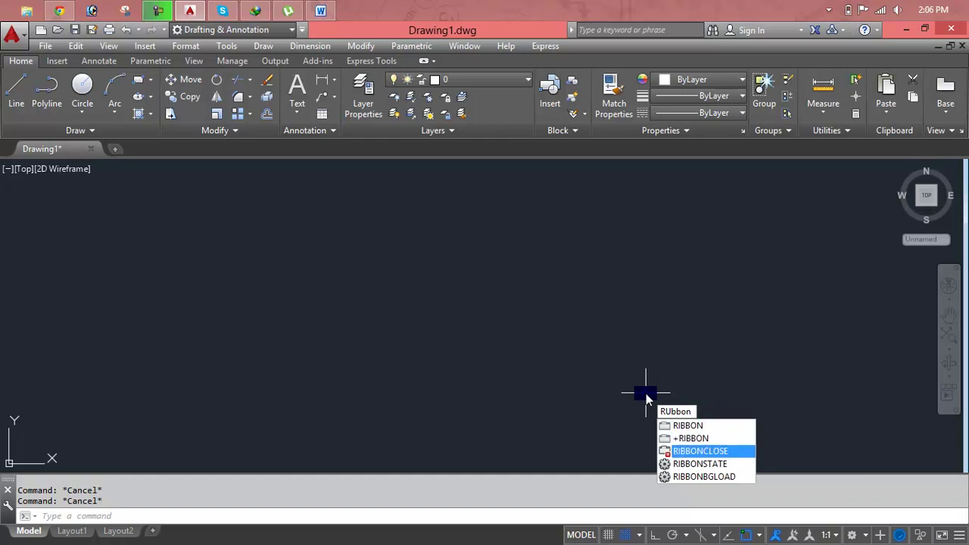
key("Return")
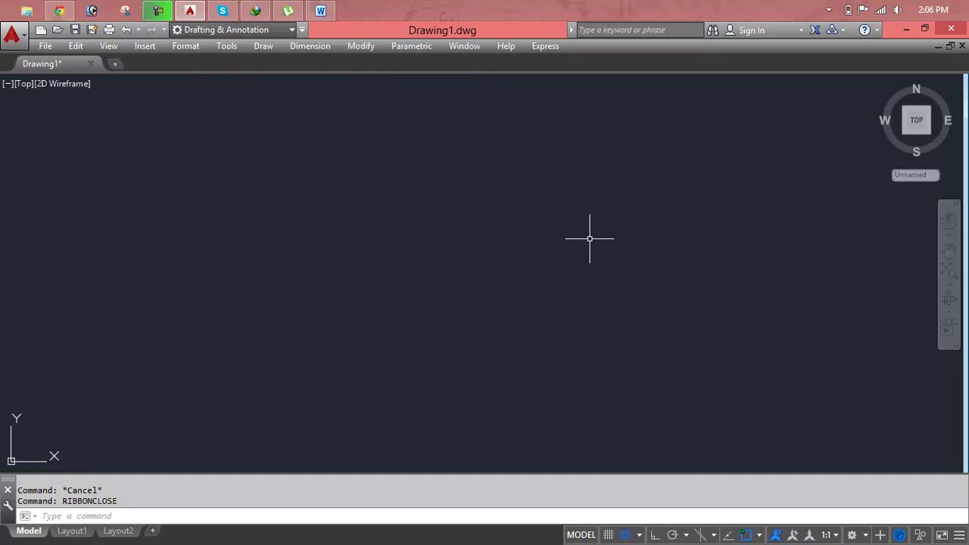
key("Escape")
key("Escape")
type("ci")
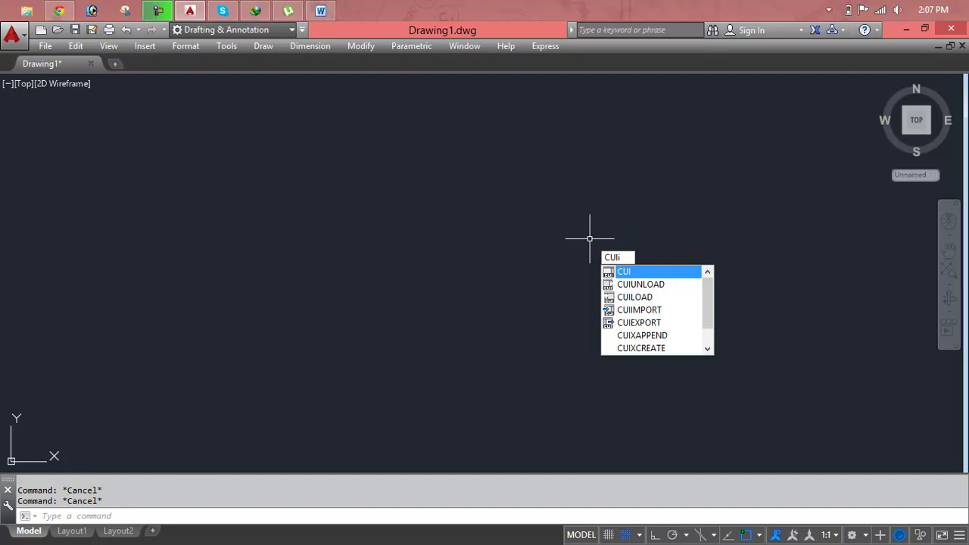
type("nte")
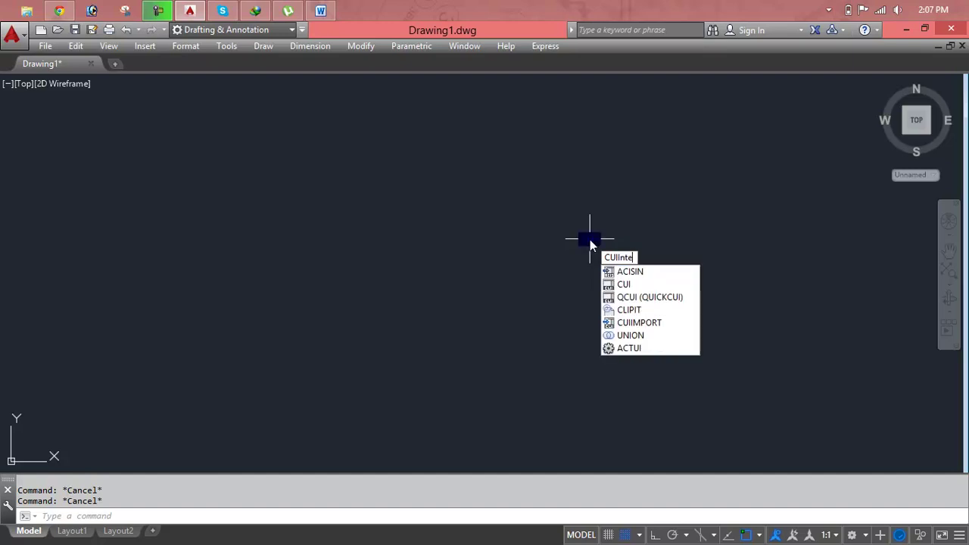
type("r")
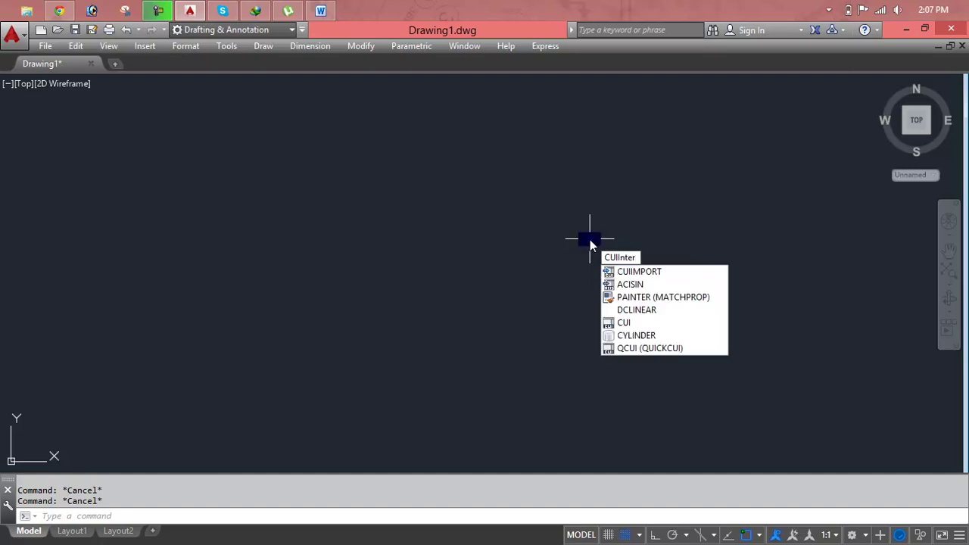
key("Escape")
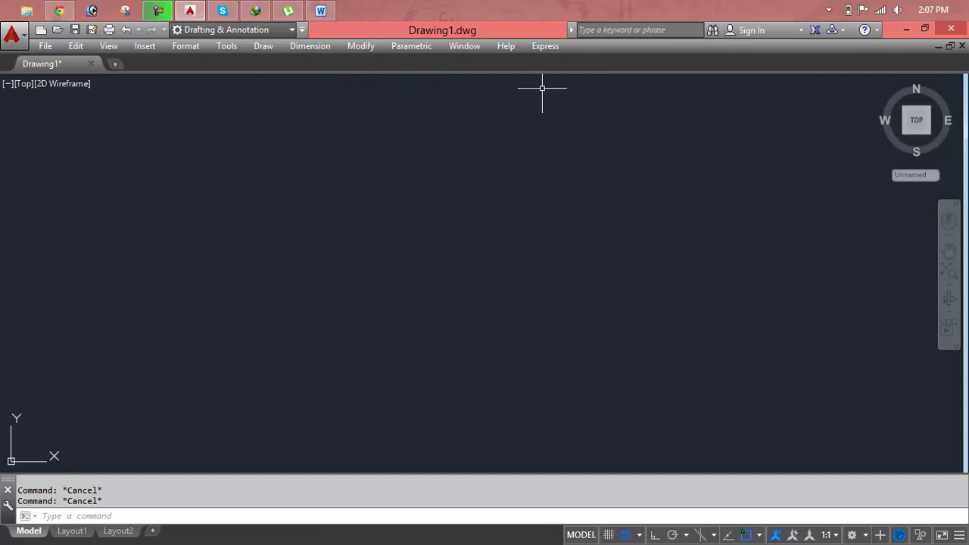
Switch to the 3D Modeling workspace and back to Drafting & Annotation, dismissing the toolbar menu.
left_click(288, 30)
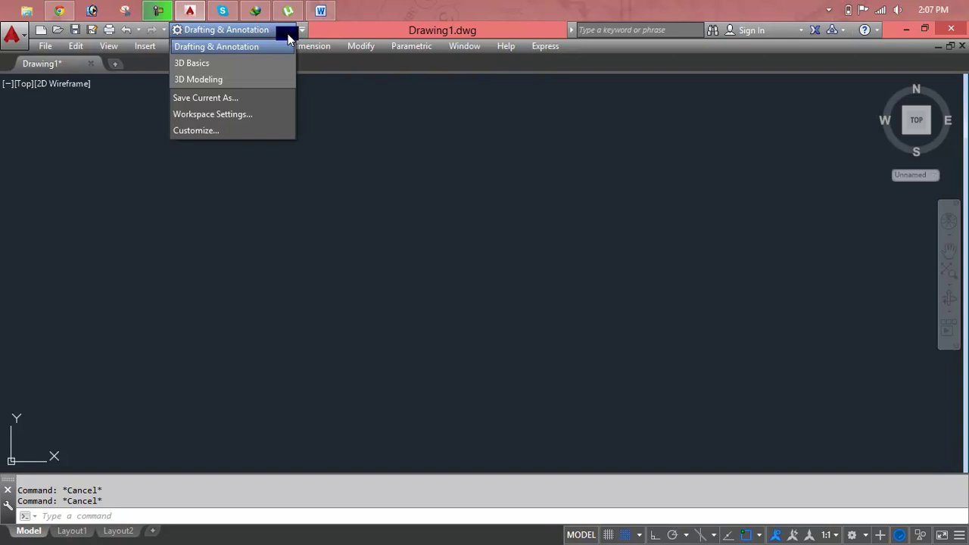
left_click(217, 80)
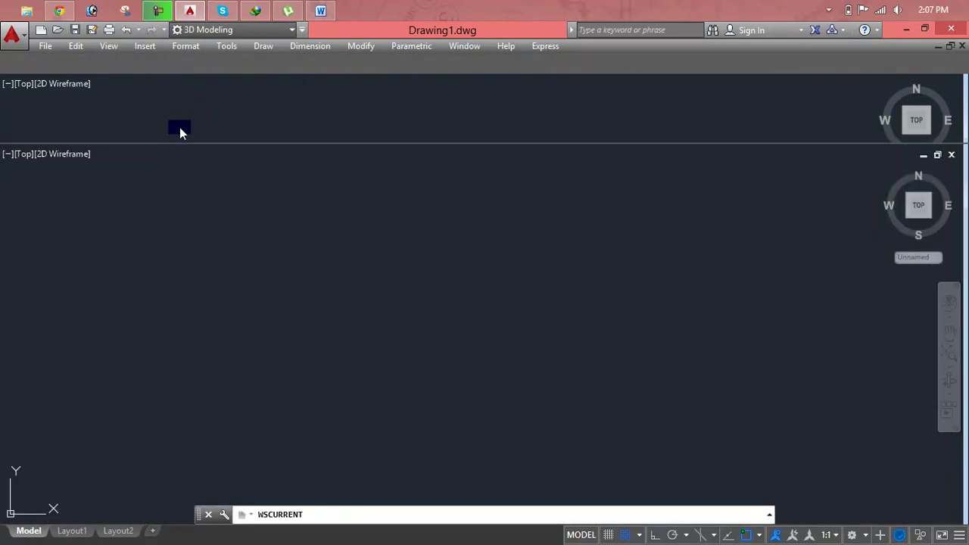
left_click(240, 31)
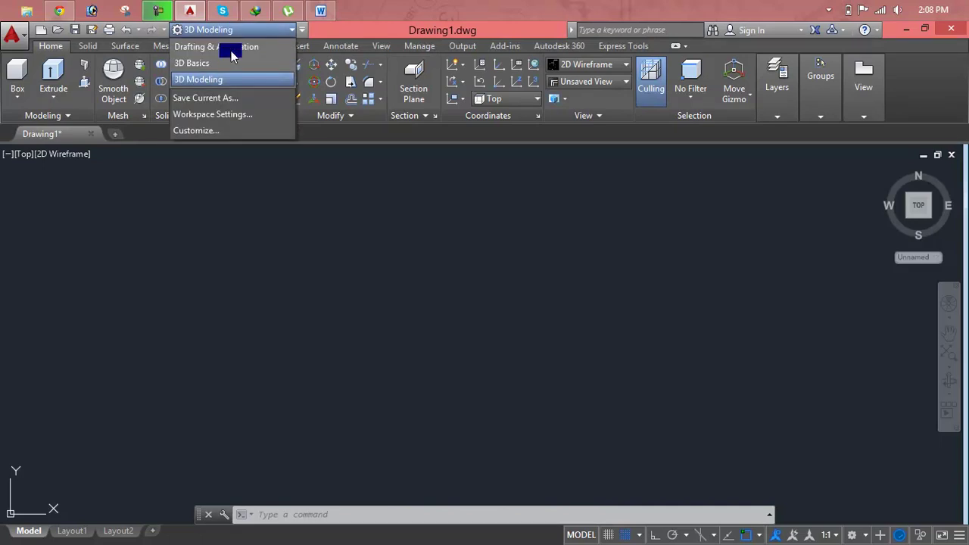
left_click(231, 47)
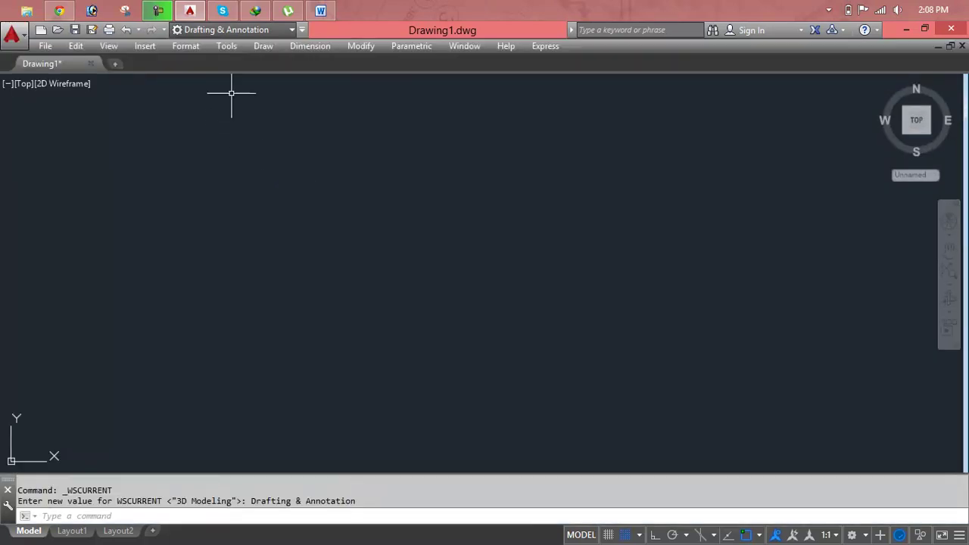
right_click(231, 33)
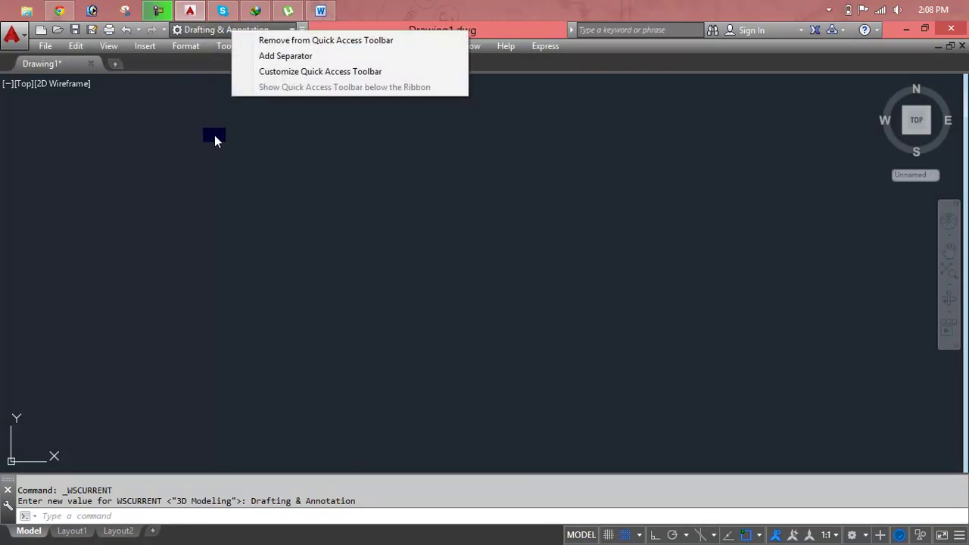
key("Escape")
key("Escape")
key("Escape")
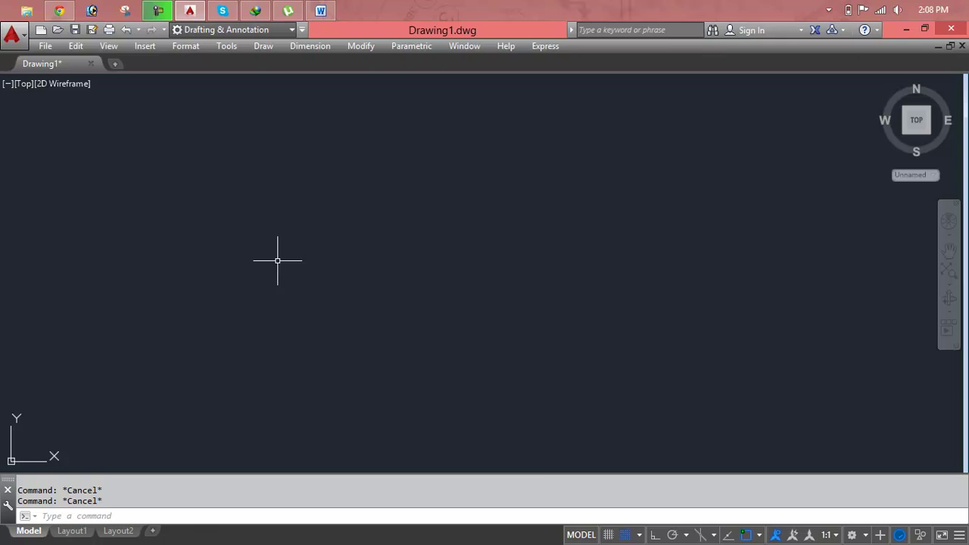
Type CUI and run CUIUNLOAD from the autocomplete list.
type("U")
type("ci")
key("BackSpace")
key("BackSpace")
type("u")
key("BackSpace")
type("i")
key("BackSpace")
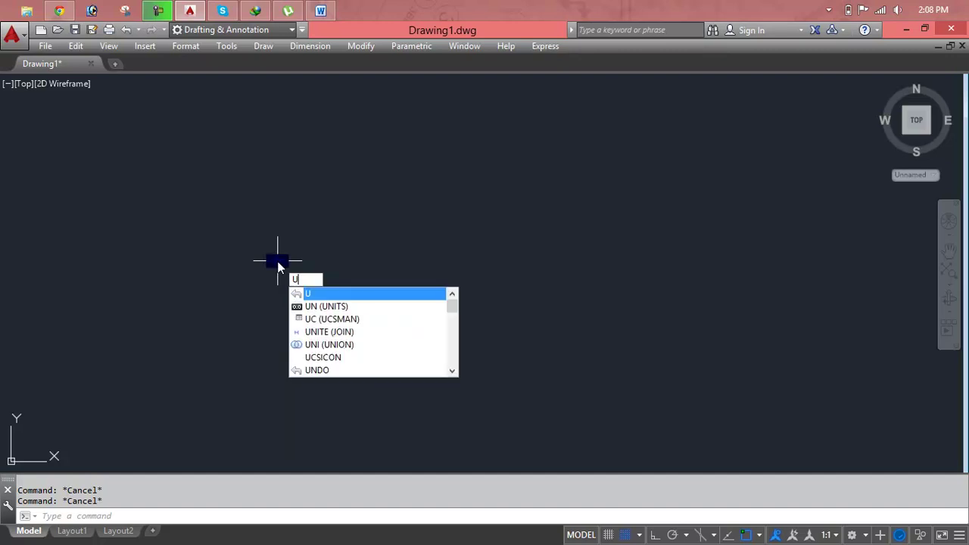
type("ci")
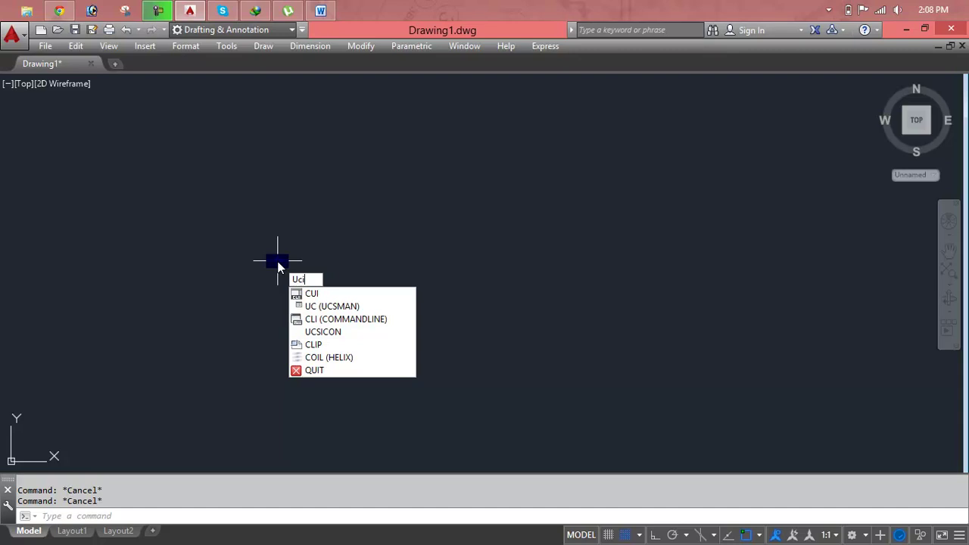
key("BackSpace")
key("BackSpace")
key("BackSpace")
type("cui")
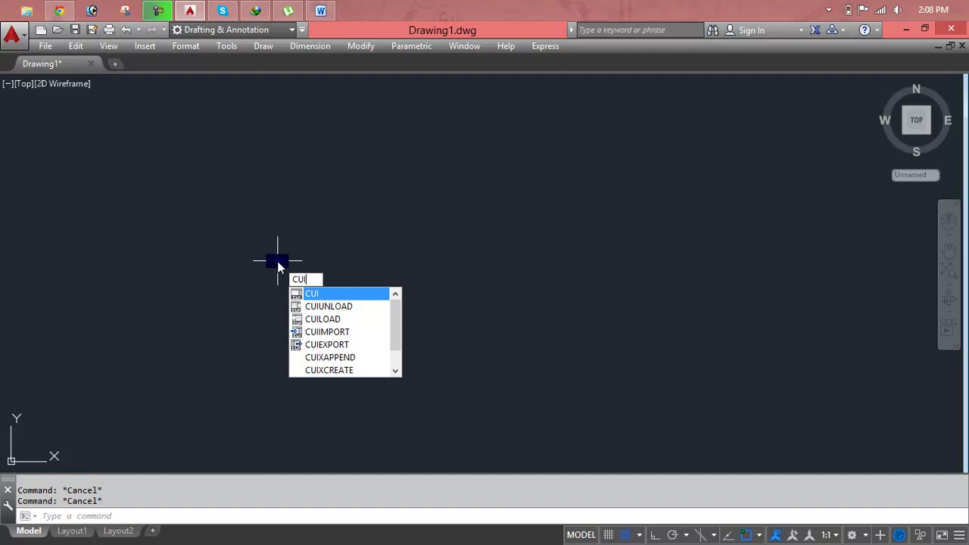
key("Down")
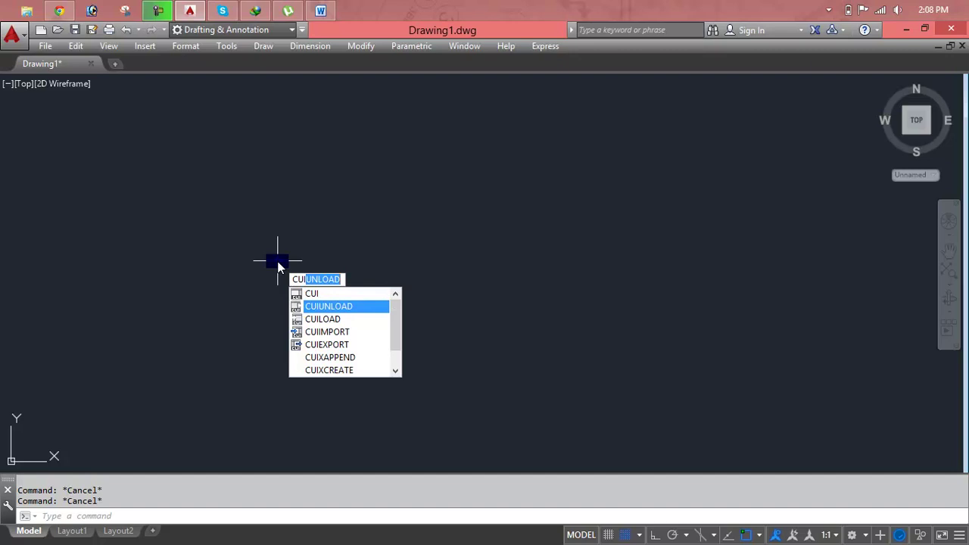
key("Return")
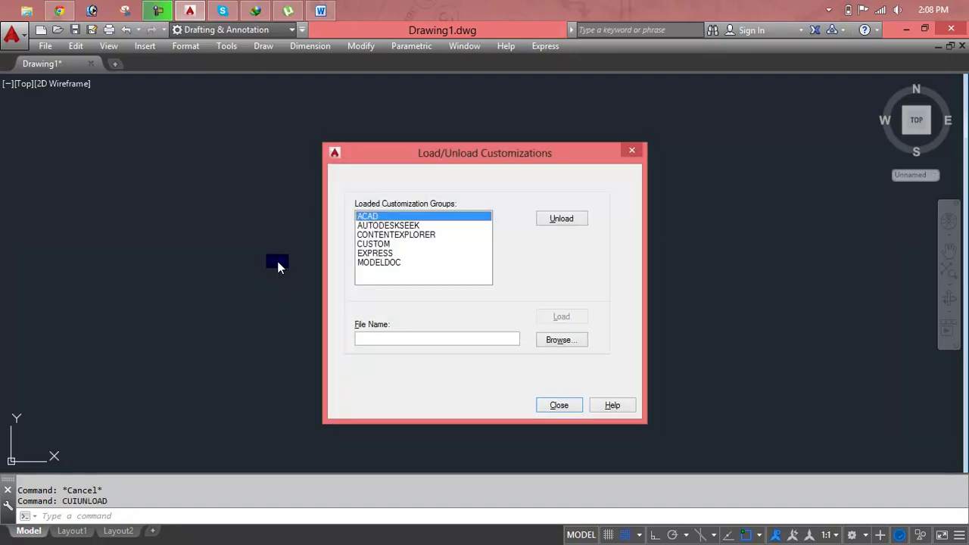
Browse to acad.cuix and try loading it, dismissing the duplicate ACAD group error.
left_click(548, 340)
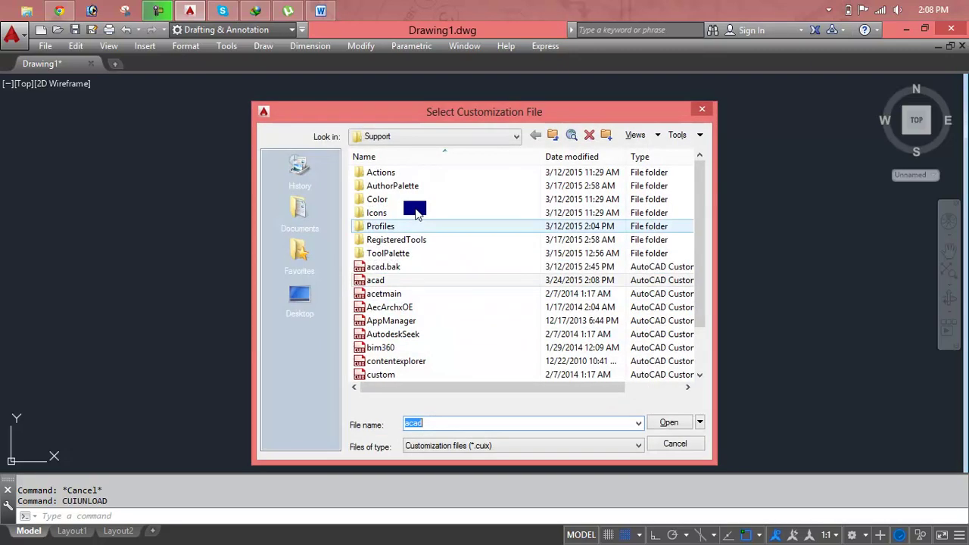
left_click(378, 280)
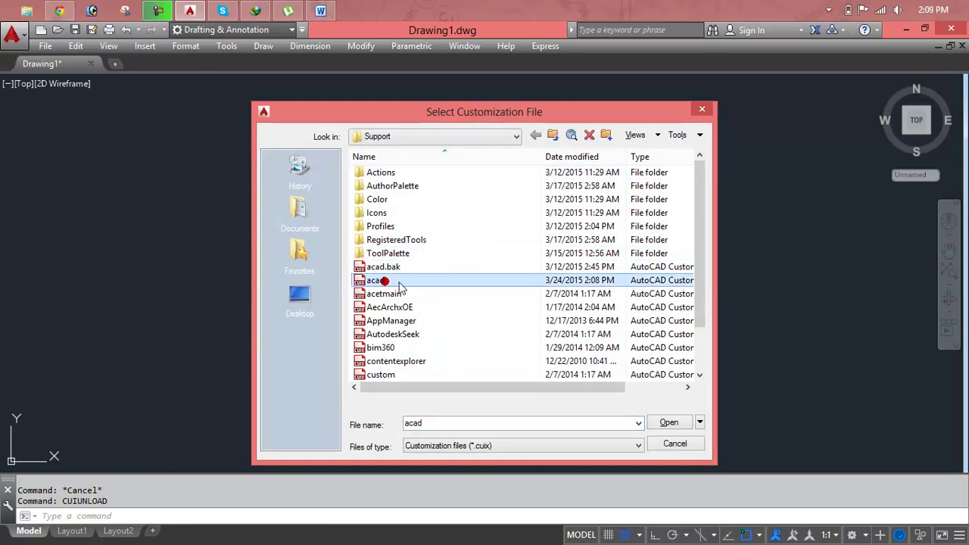
left_click(670, 421)
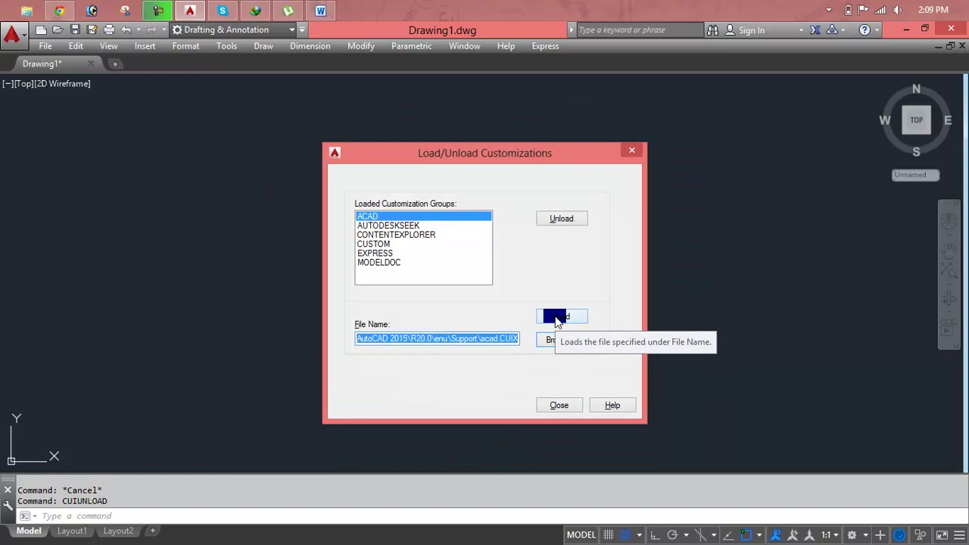
left_click(556, 318)
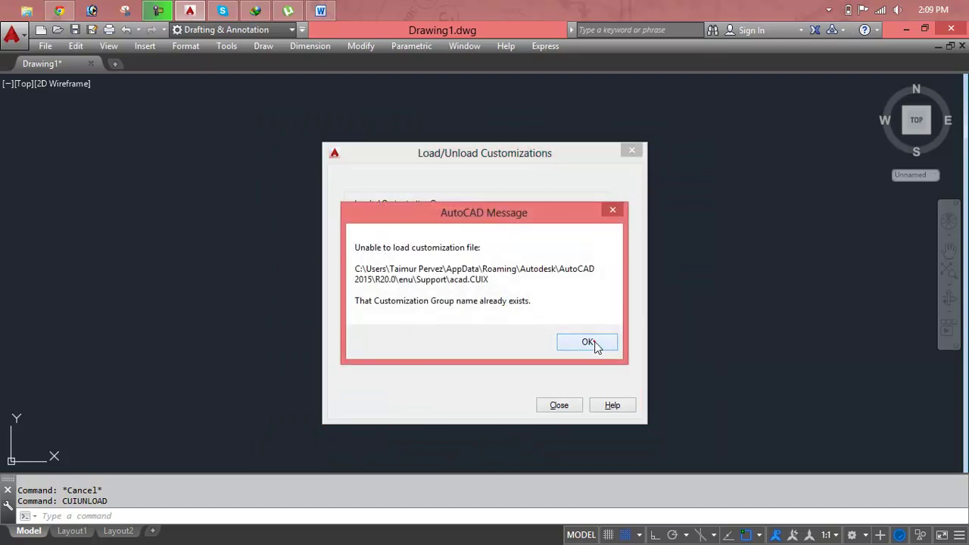
left_click(589, 342)
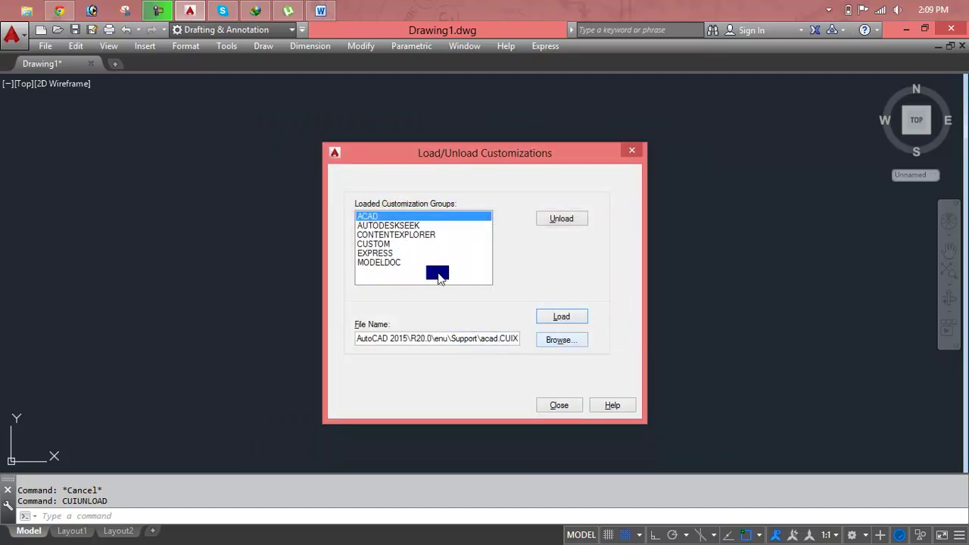
Select the ACAD and AUTODESKSEEK groups in the list, then close the window.
left_click(390, 217)
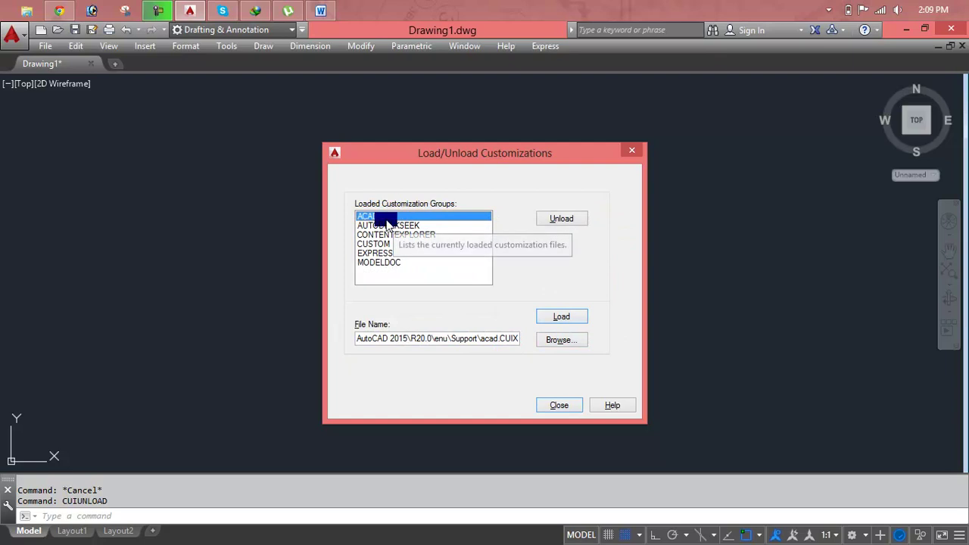
left_click(392, 226)
left_click(391, 218)
left_click(558, 405)
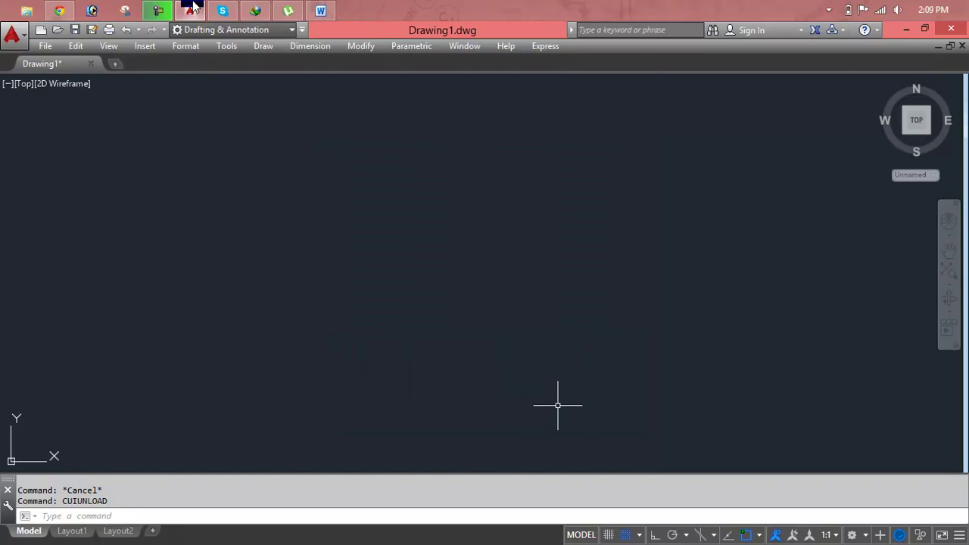
mouse_move(190, 10)
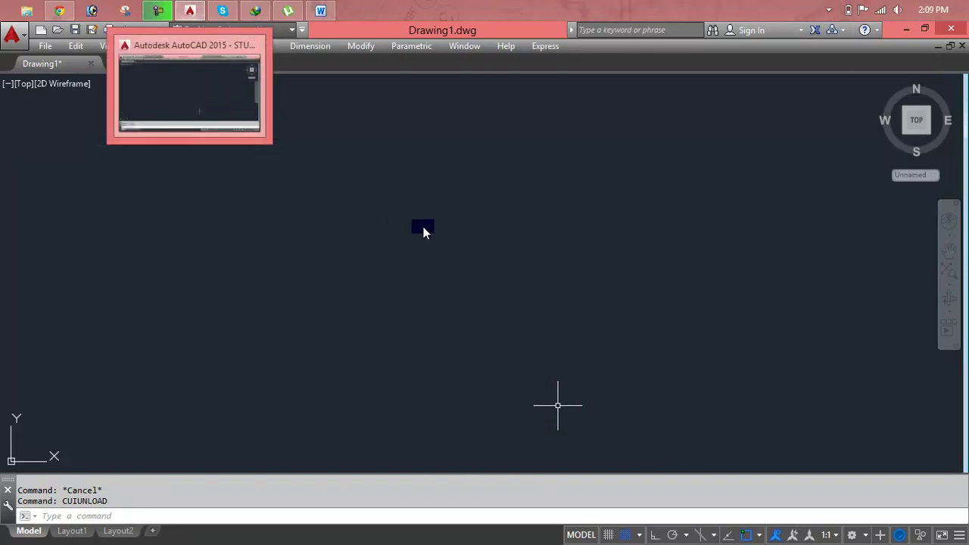
Reopen Load/Unload Customizations via CUIUNLOAD and choose acad.cuix from the Support folder.
key("Escape")
key("Escape")
type("CUI")
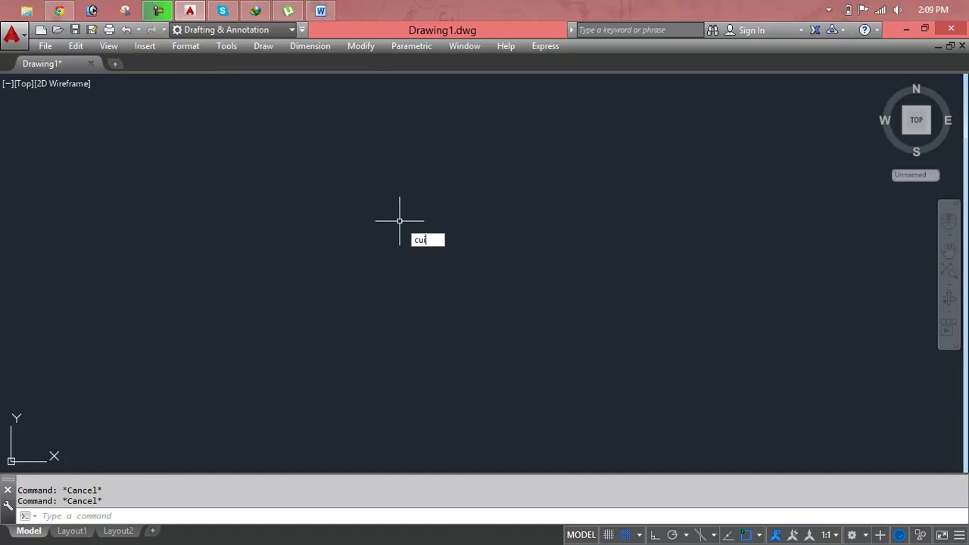
key("Down")
key("Return")
left_click(537, 340)
left_click(415, 293)
double_click(411, 279)
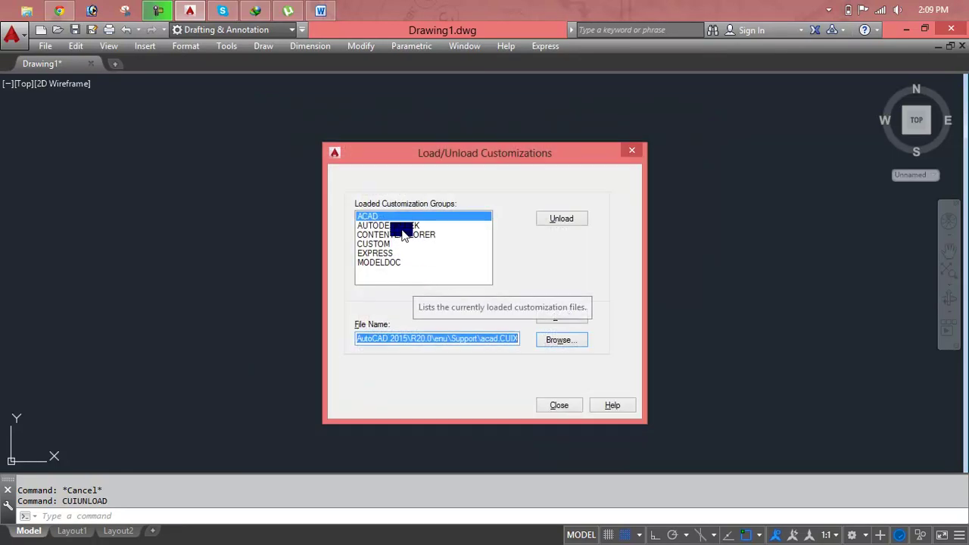
Unload the ACAD group, then reload acad.CUIX successfully.
left_click(398, 219)
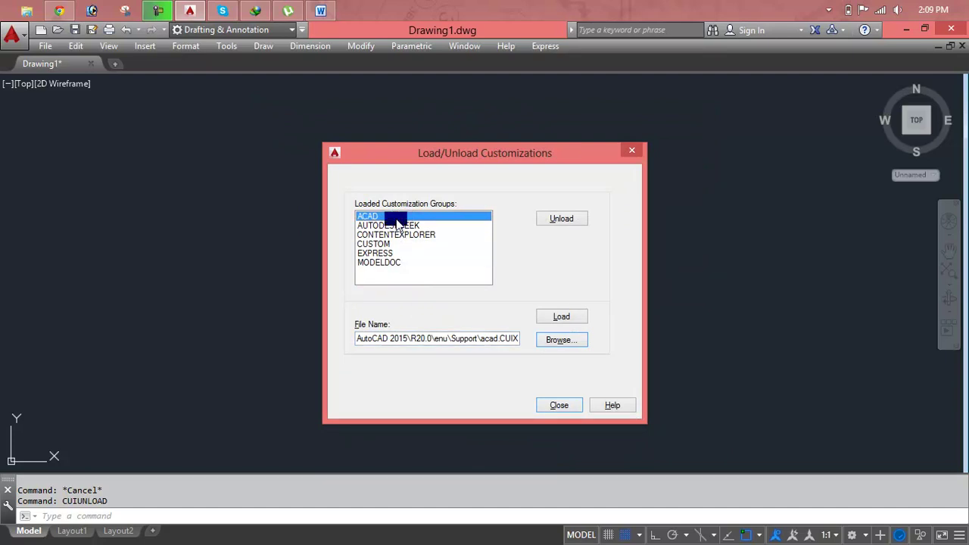
left_click(550, 318)
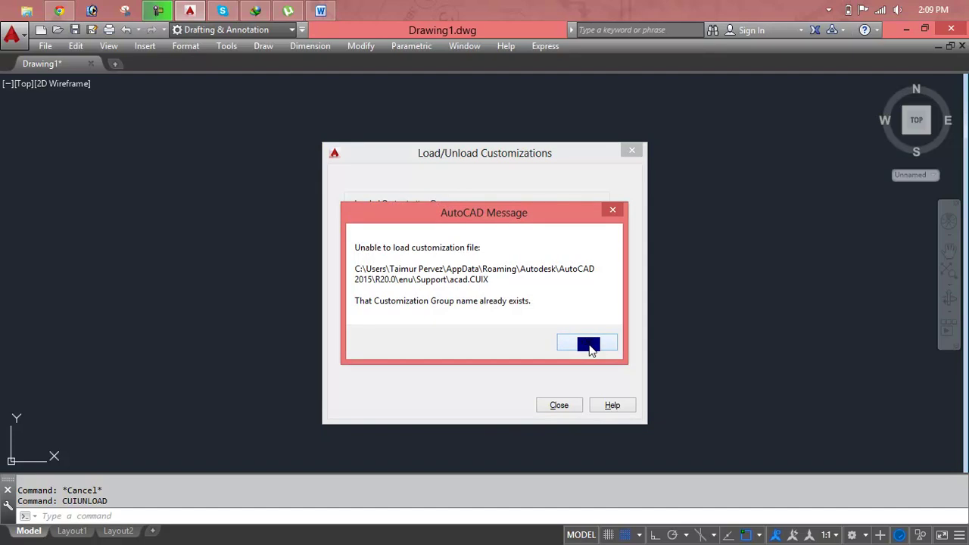
left_click(590, 346)
left_click(409, 225)
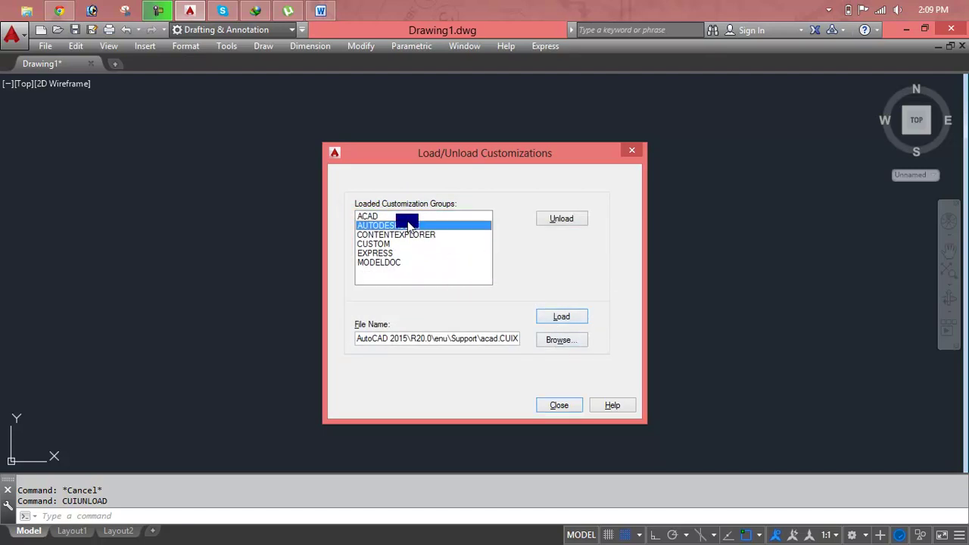
left_click(409, 217)
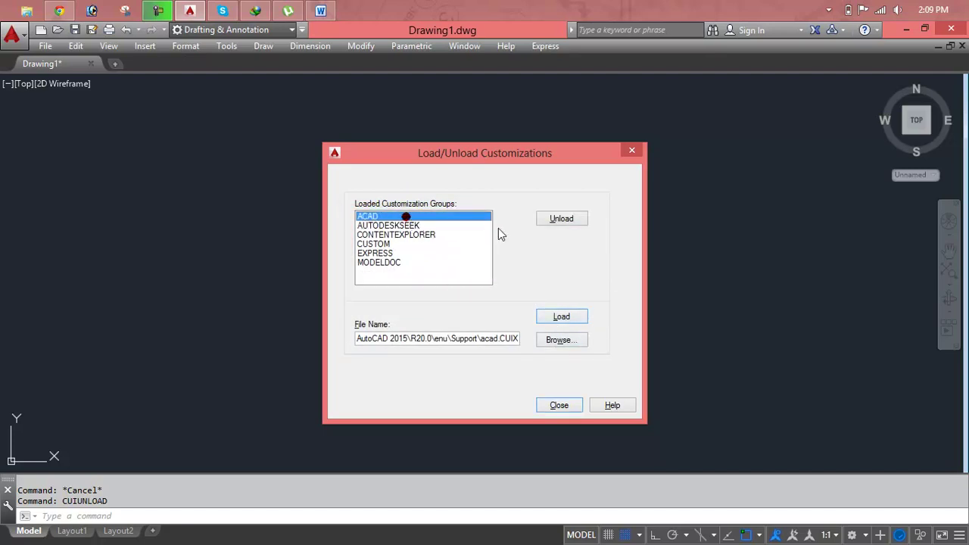
left_click(557, 222)
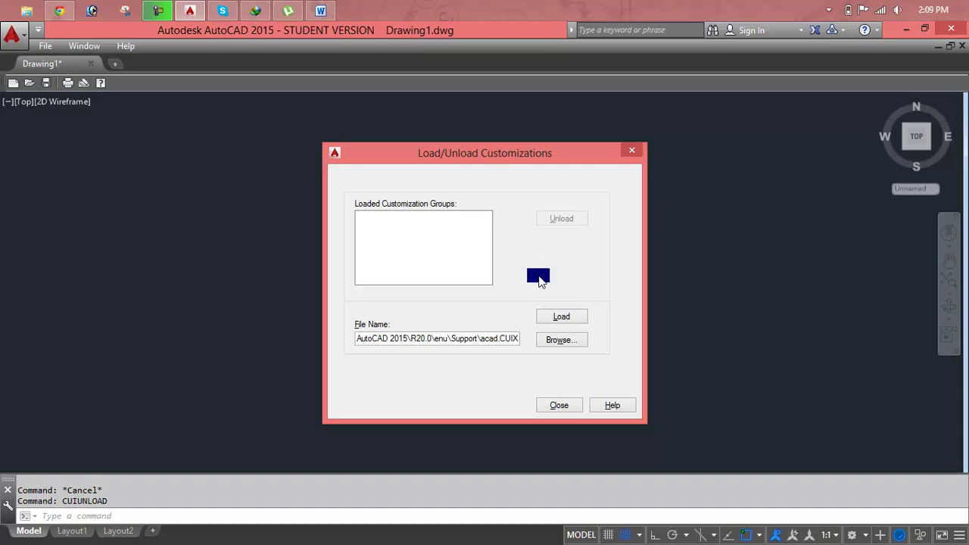
left_click(557, 318)
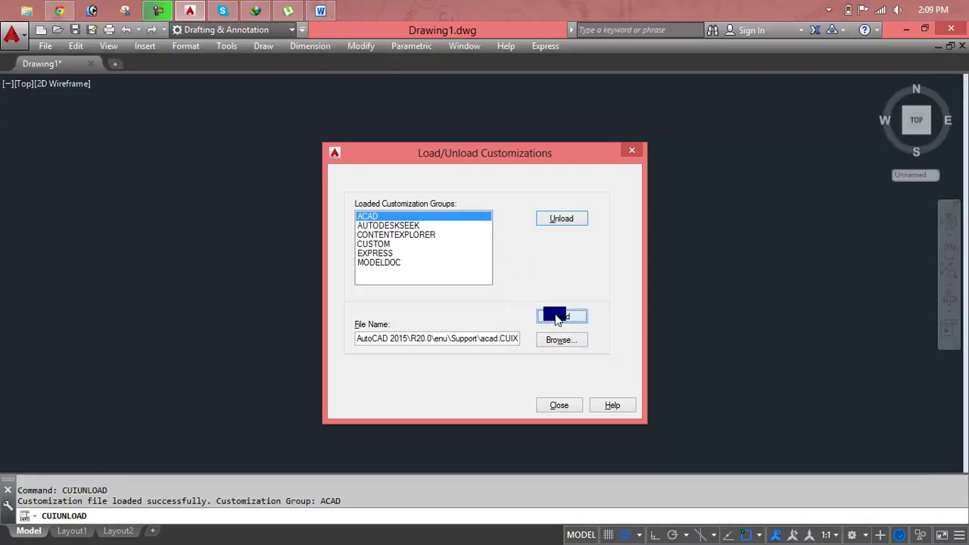
Close Load/Unload Customizations, dismiss the workspace list, and clear the stray command entry.
left_click(558, 407)
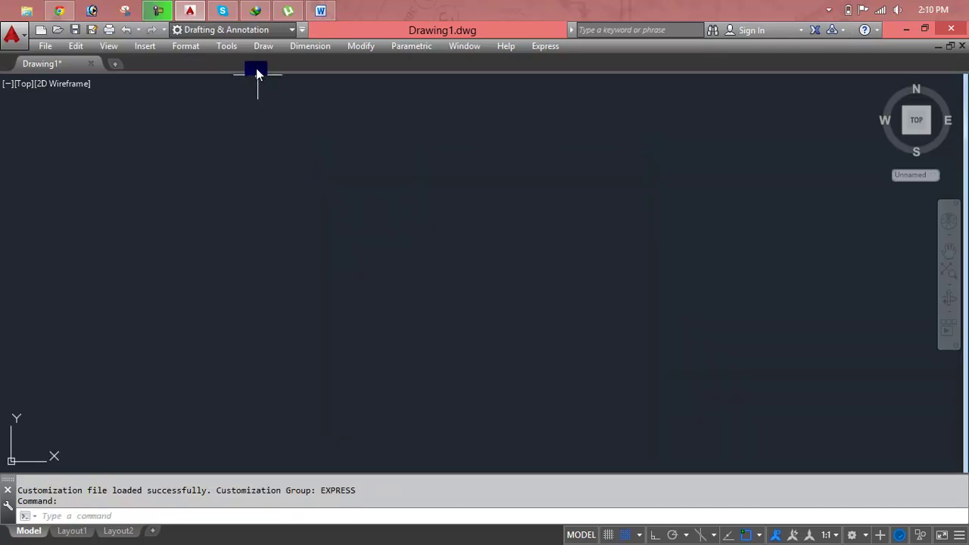
left_click(265, 31)
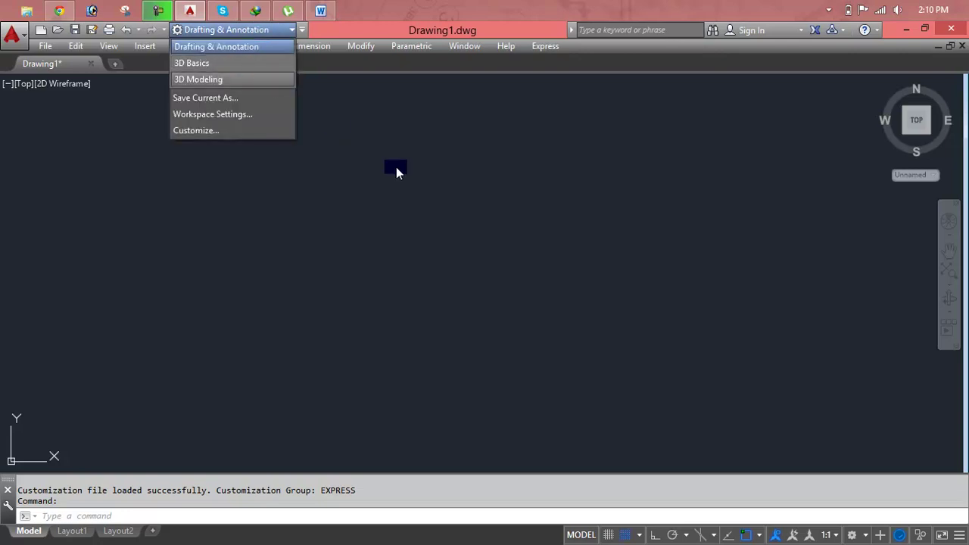
key("Escape")
key("Escape")
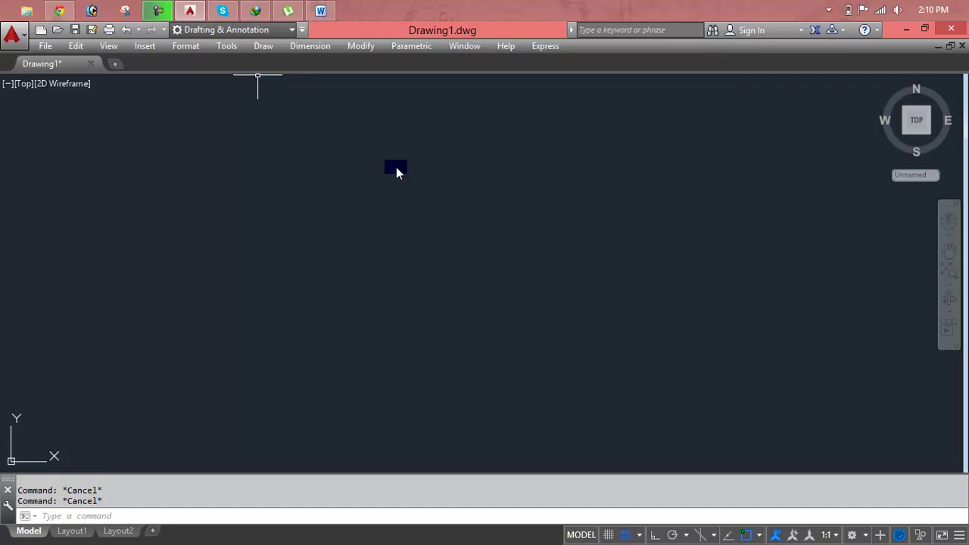
type("c")
key("BackSpace")
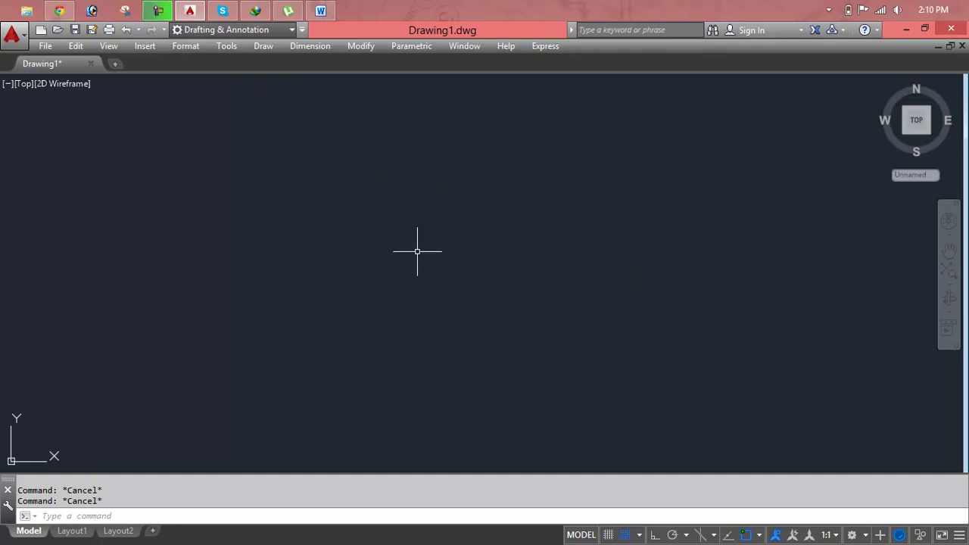